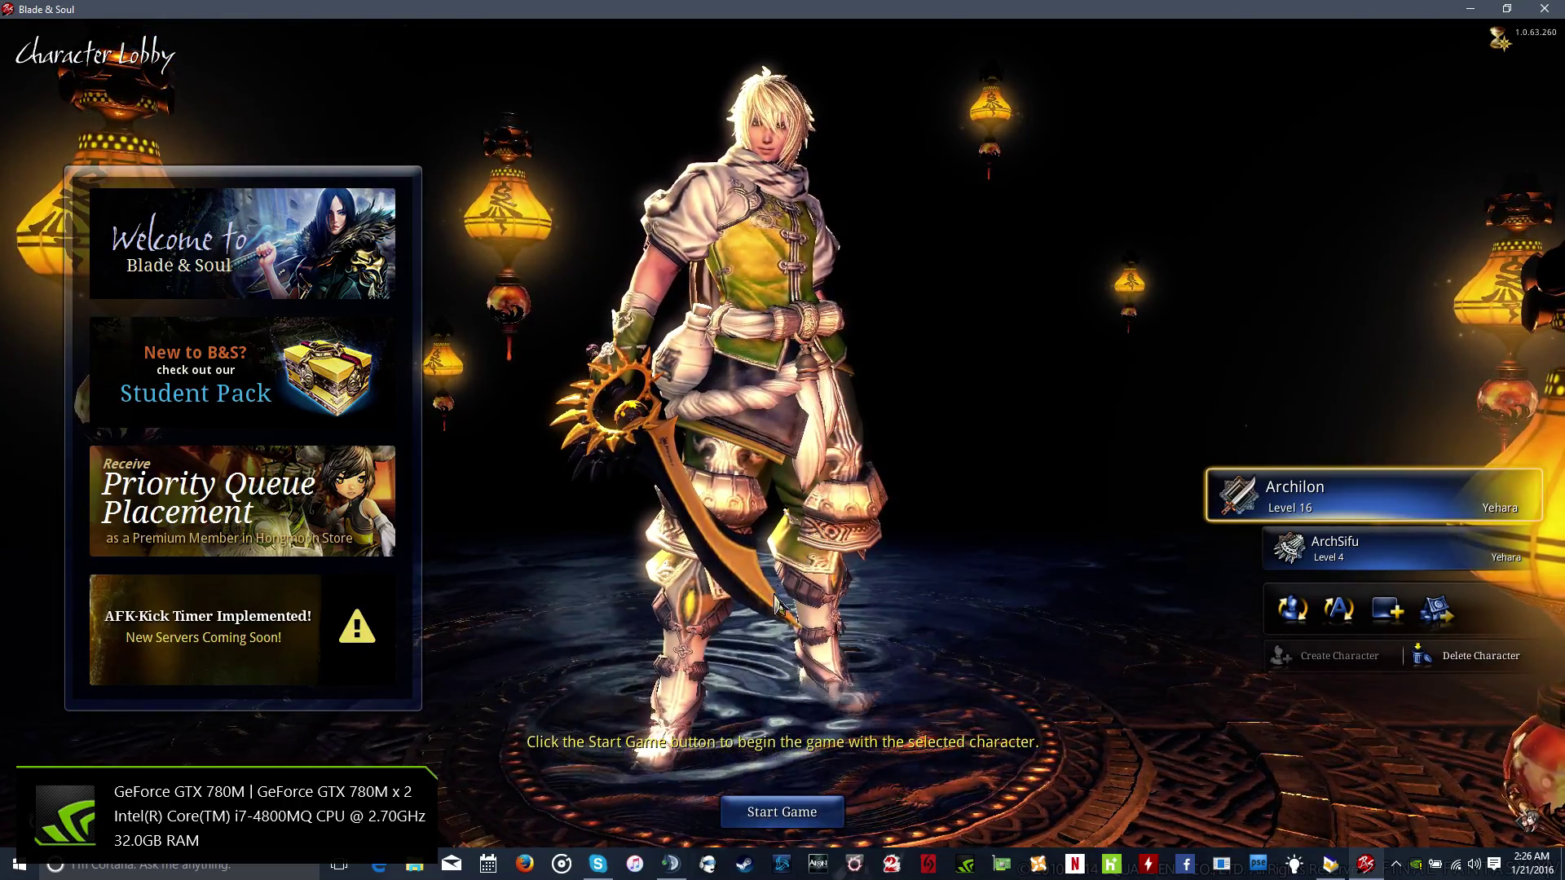
- Start the game with the selected level 16 character, spin the Daily Dash wheel once and dismiss the event window
{"action": "left_click", "coordinate": [777, 809]}
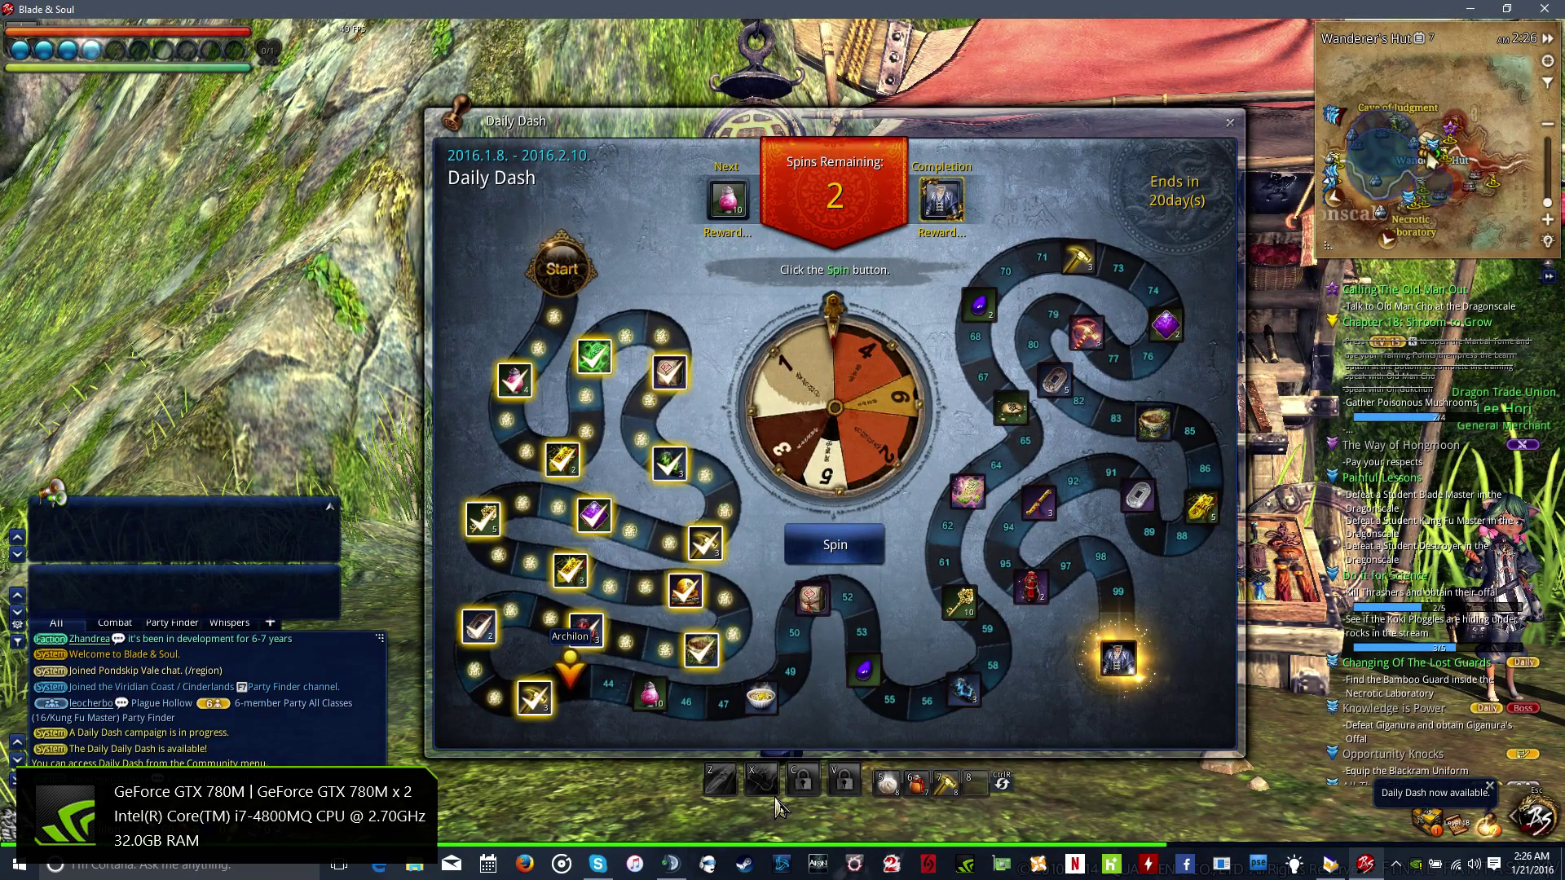
{"action": "left_click", "coordinate": [833, 546]}
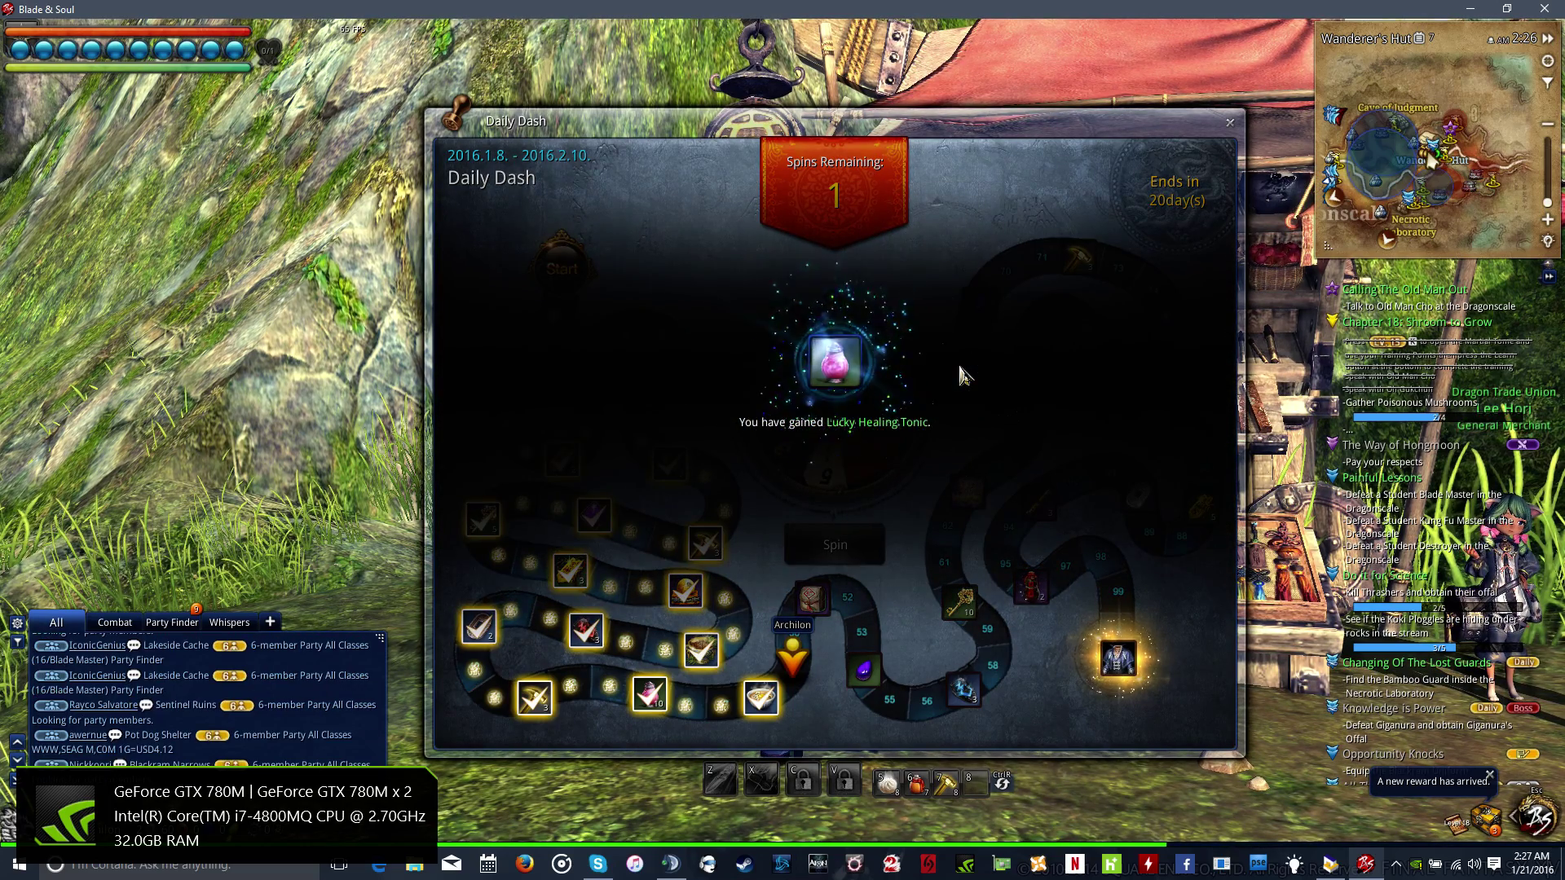
{"action": "left_click", "coordinate": [1229, 123]}
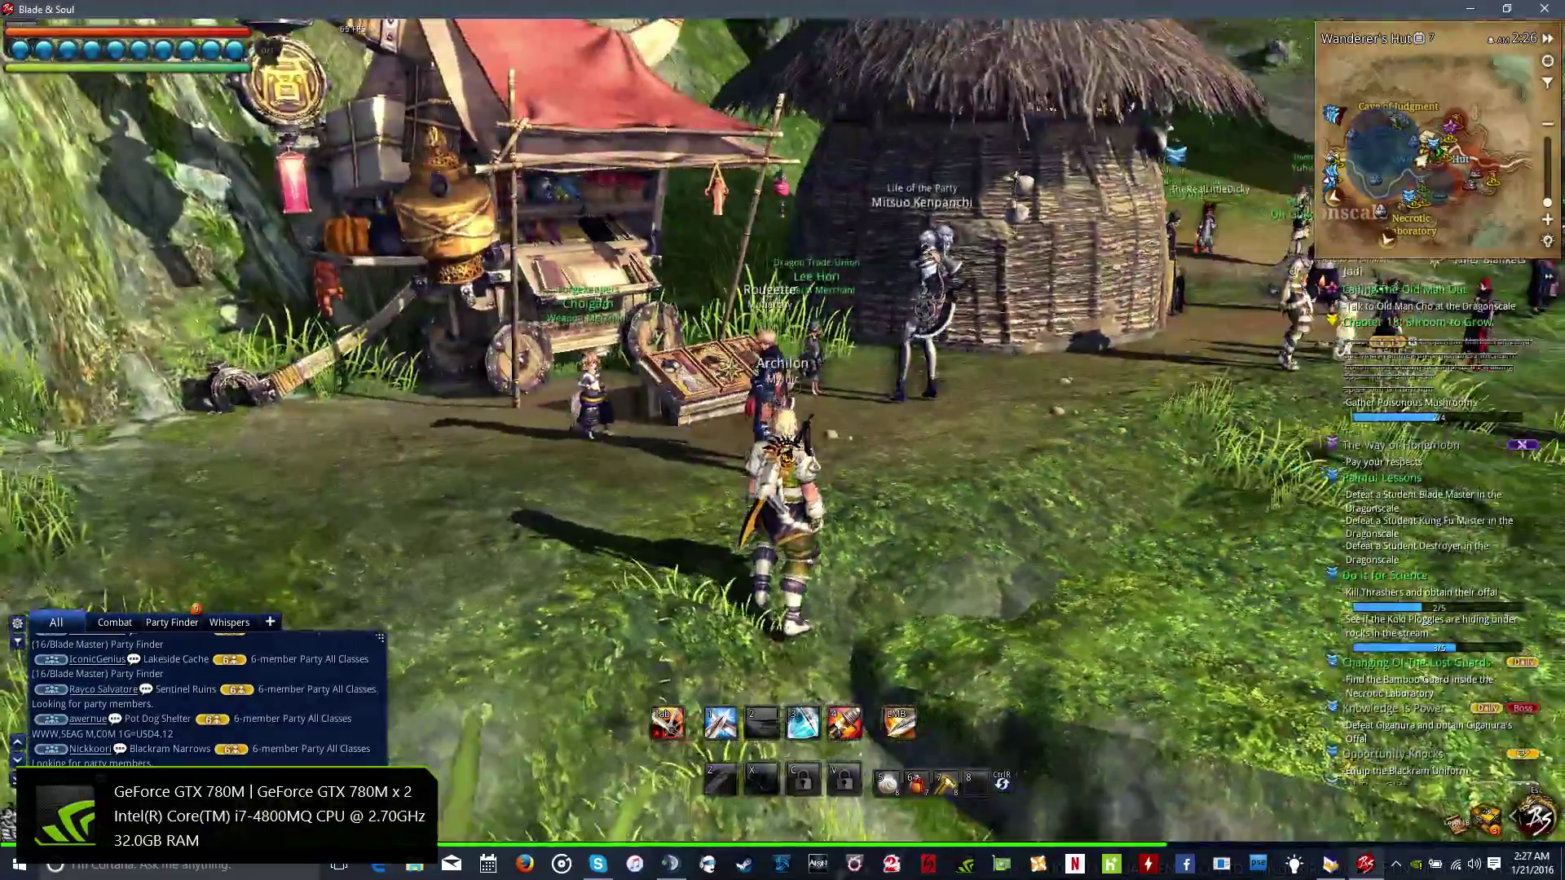
- Run the character from the merchant stall at Wanderer's Hut out into Dragonscale
{"action": "key", "text": "w"}
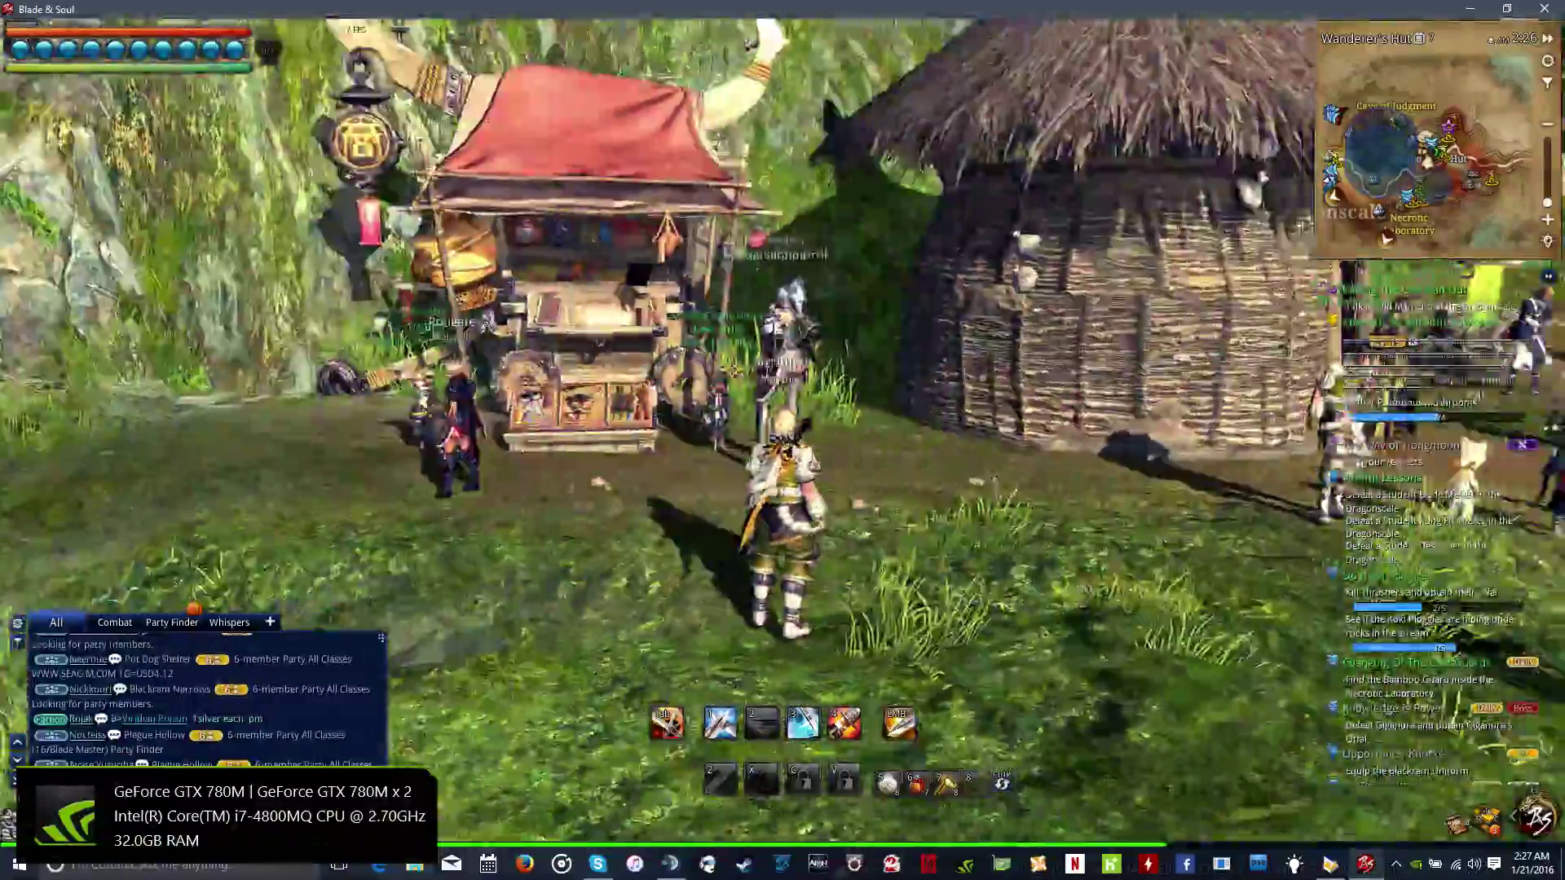
{"action": "key", "text": "w"}
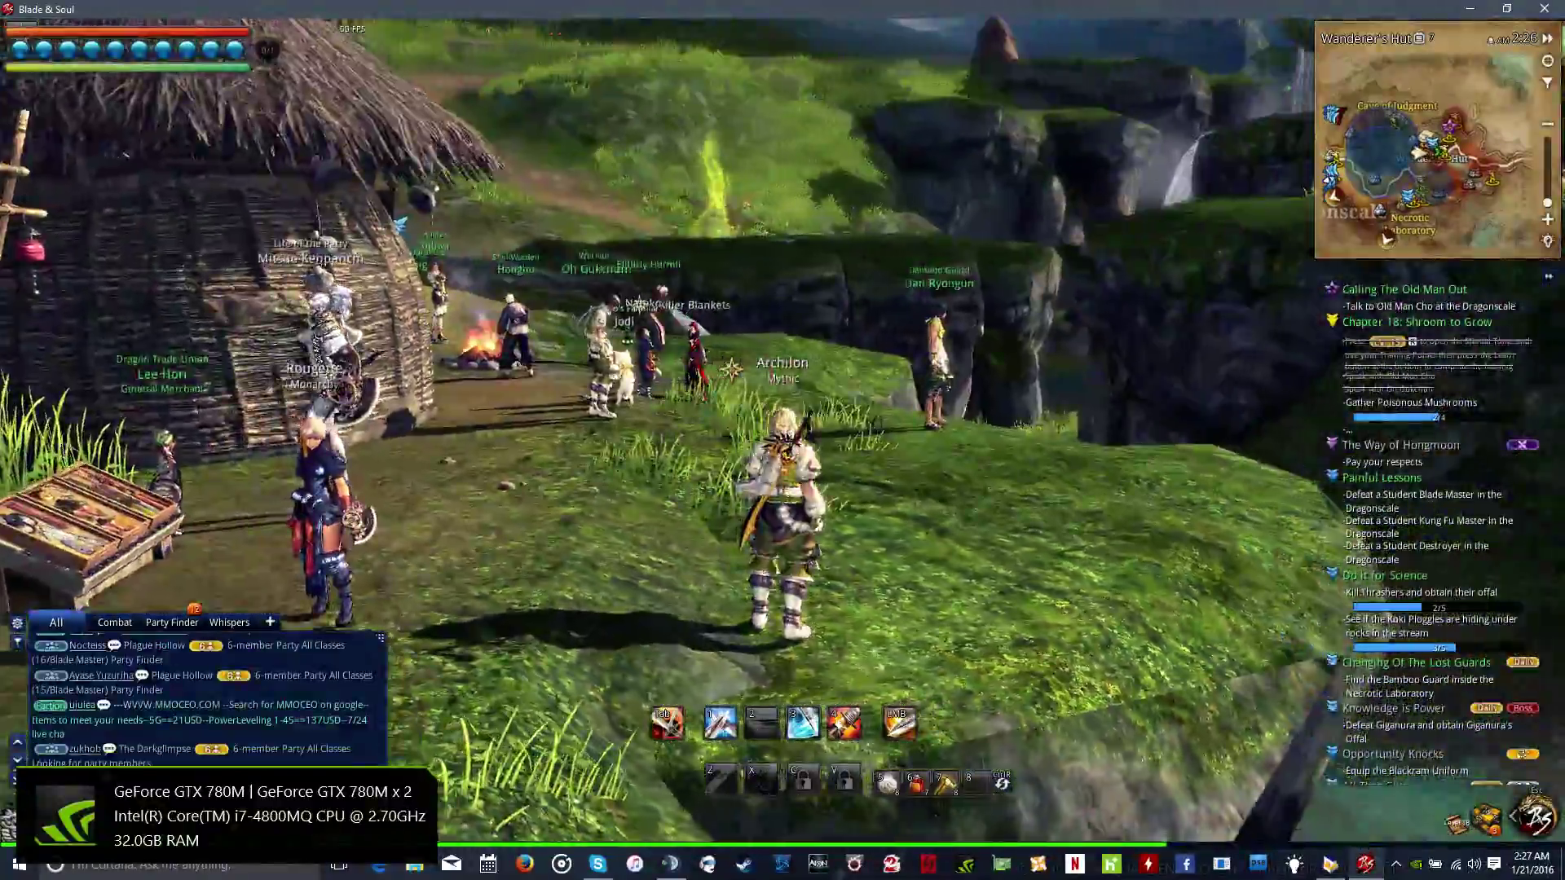
{"action": "key", "text": "w"}
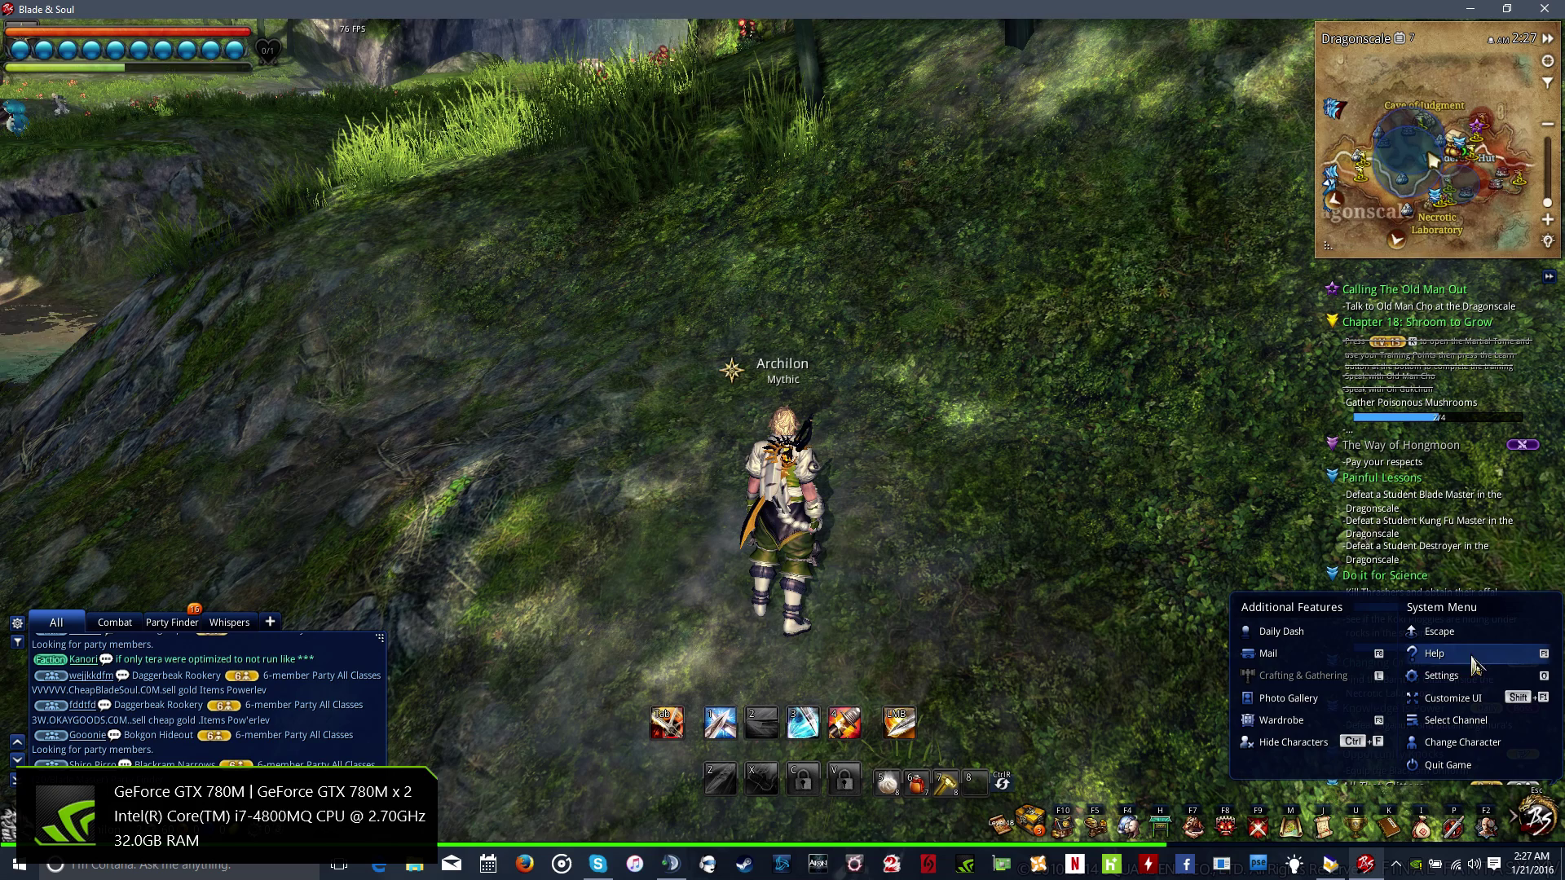
- Examine the default and advanced graphics settings of the game, and run the character to the dirt path near the glowing mushroom
{"action": "left_click", "coordinate": [1441, 676]}
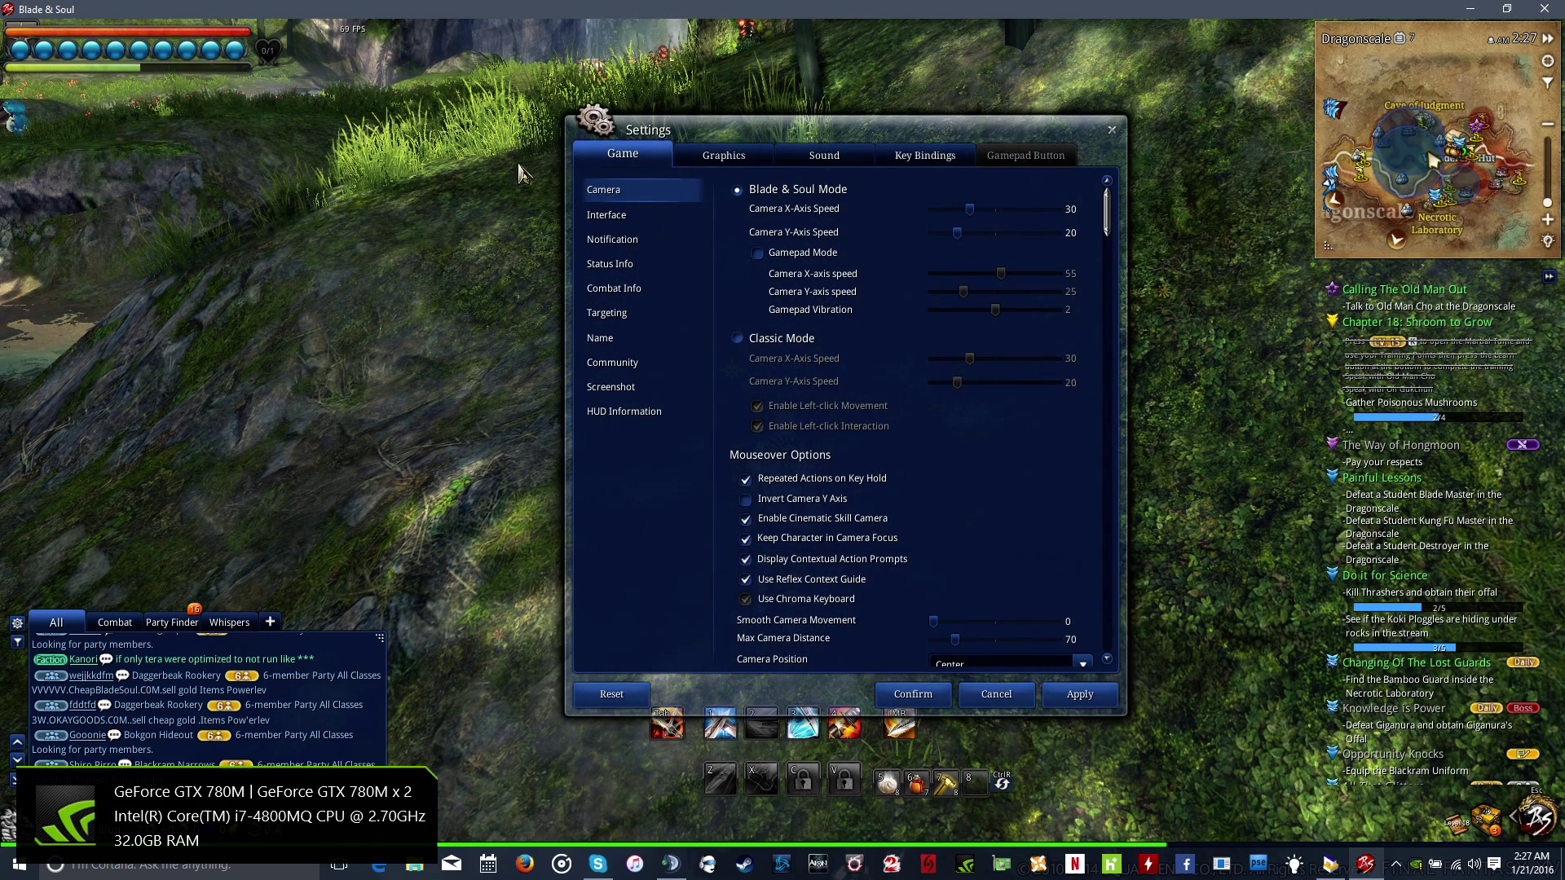
{"action": "left_click", "coordinate": [724, 155]}
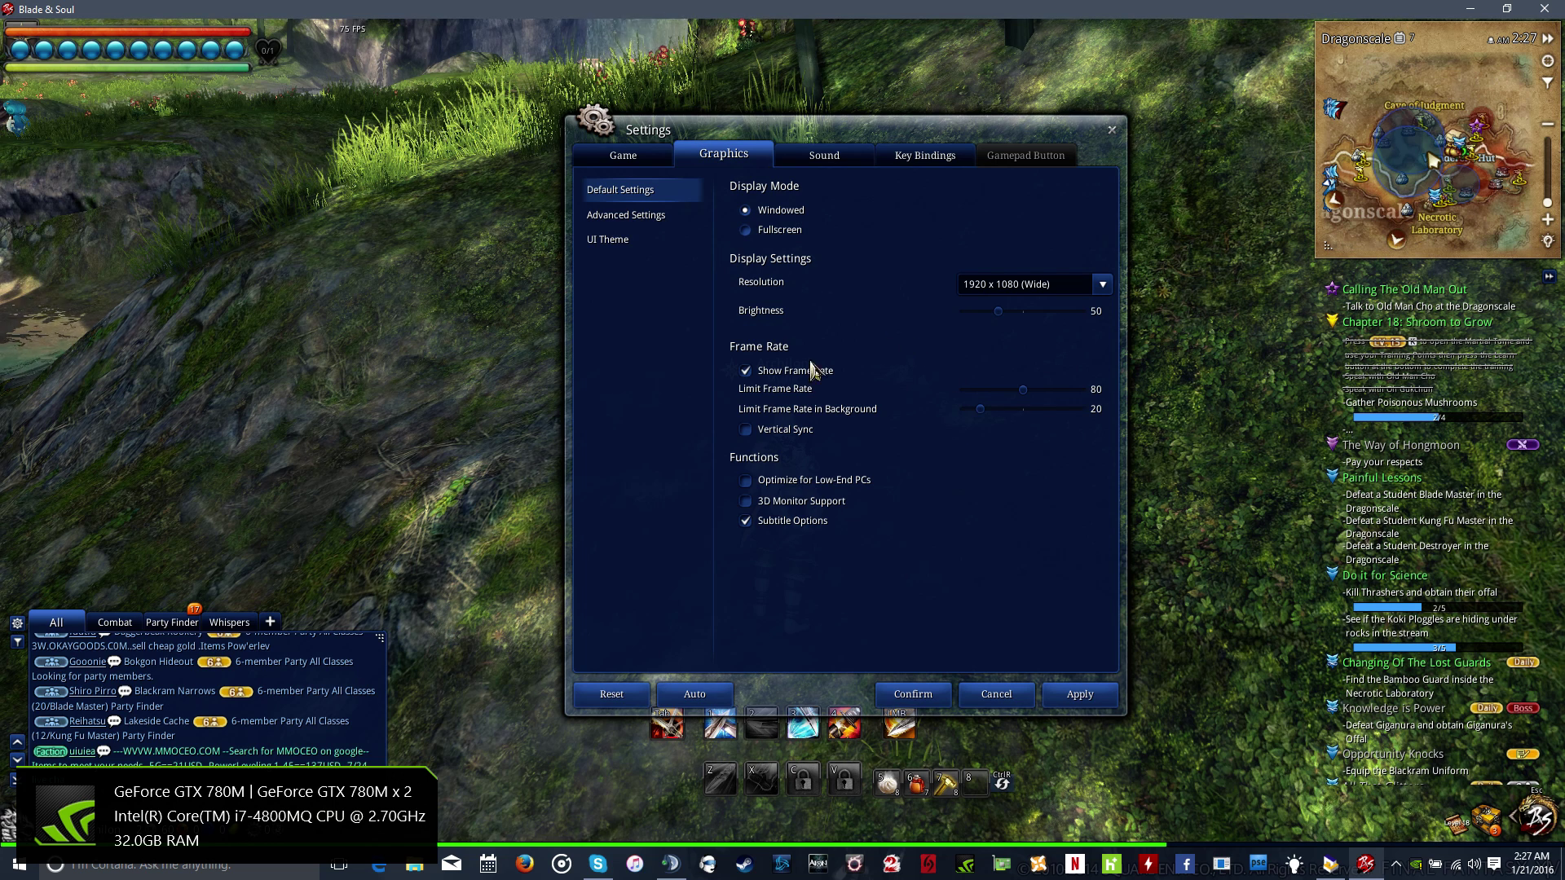
{"action": "left_click", "coordinate": [650, 220]}
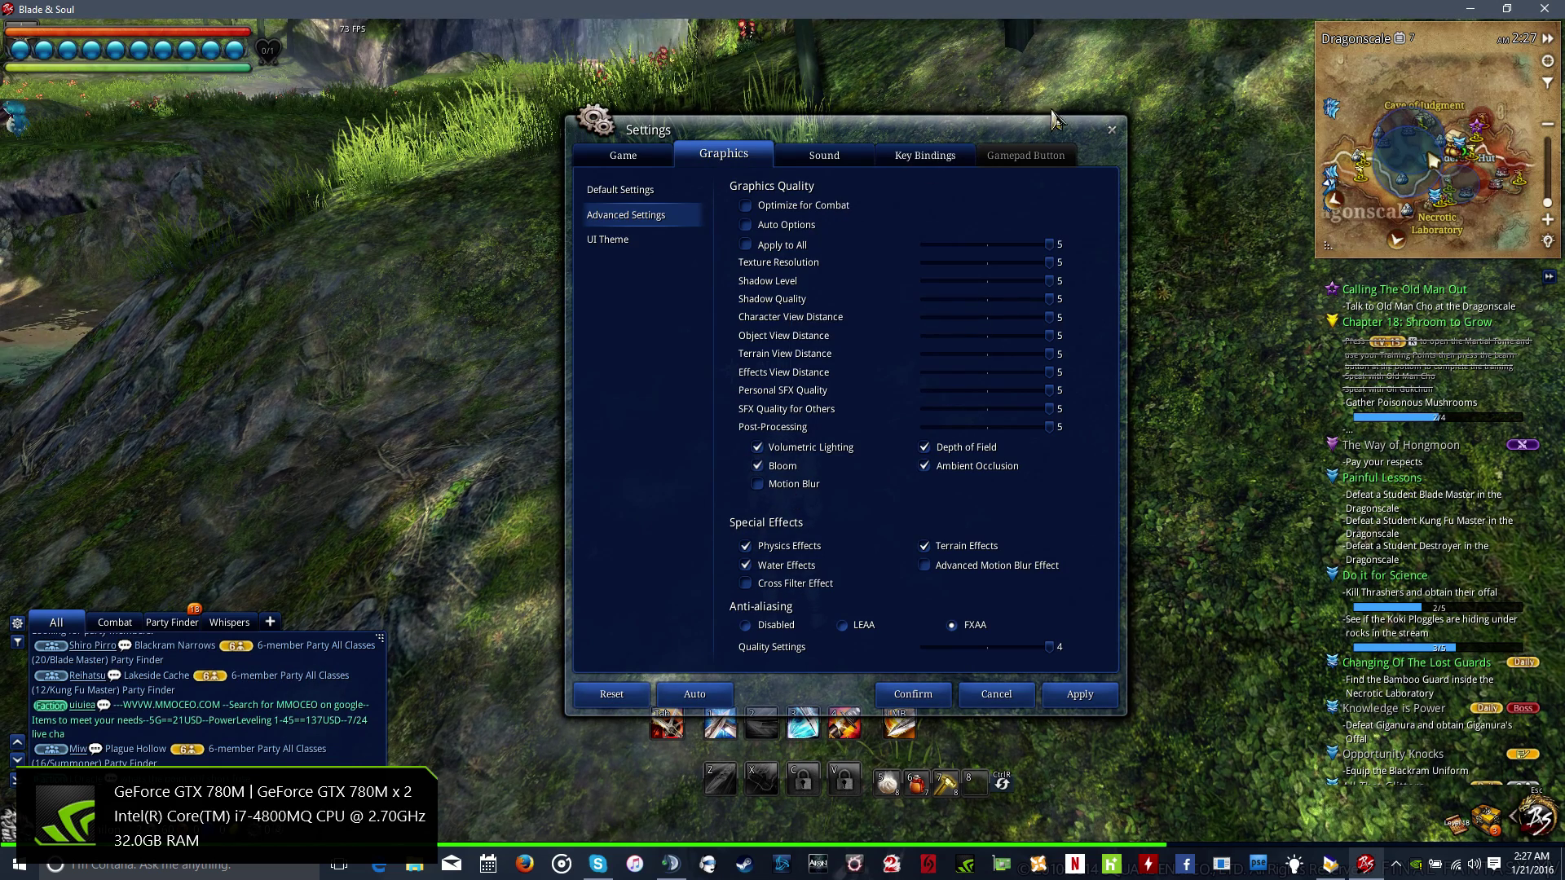
{"action": "left_click", "coordinate": [632, 190]}
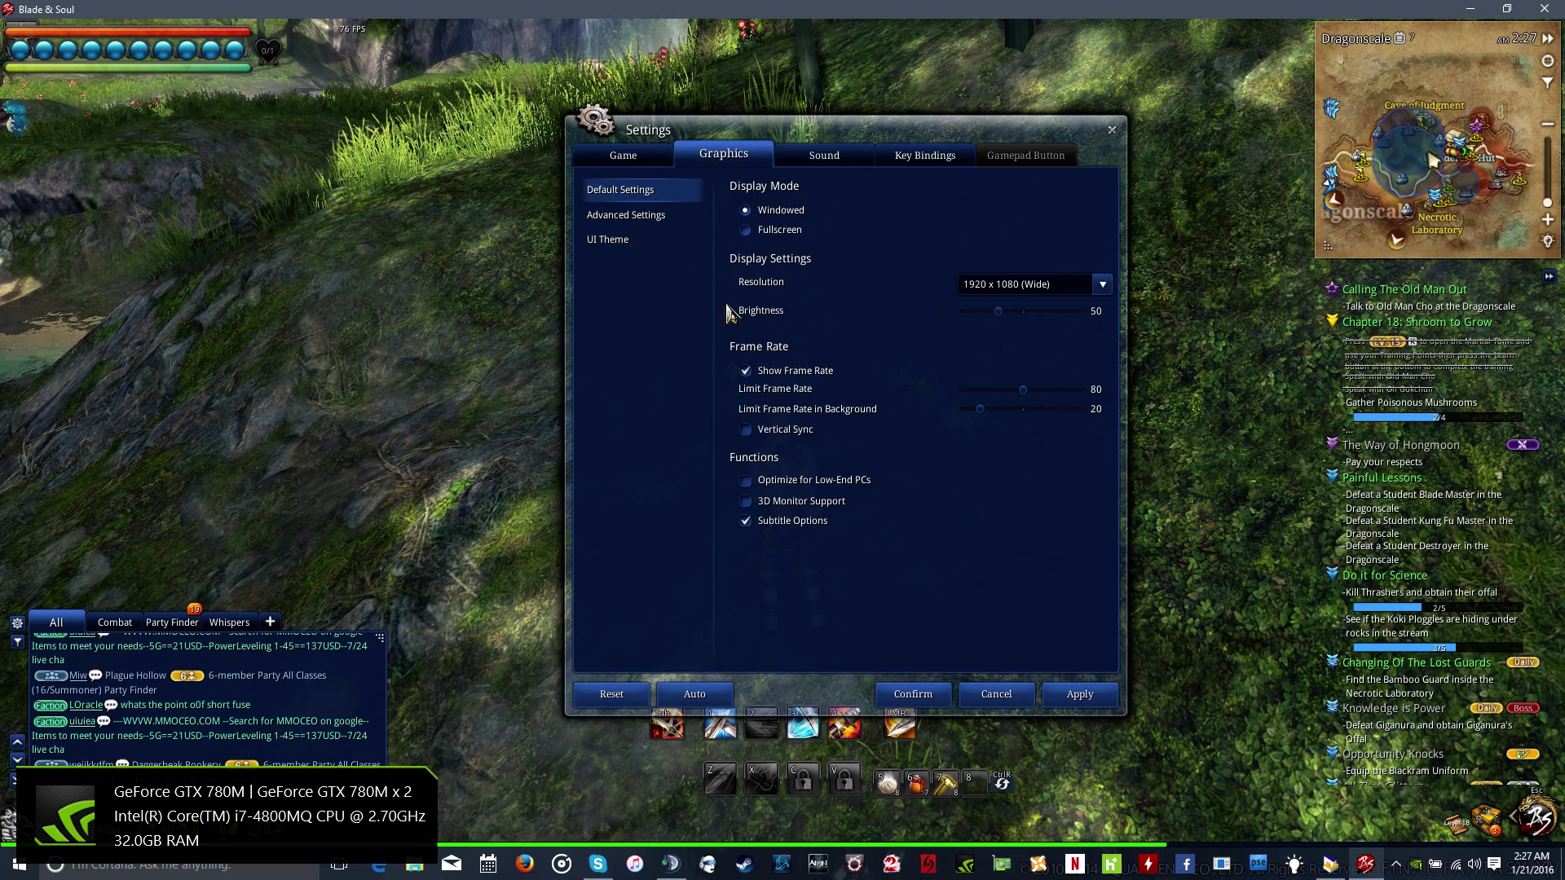
{"action": "left_click", "coordinate": [1112, 130]}
{"action": "key", "text": "w"}
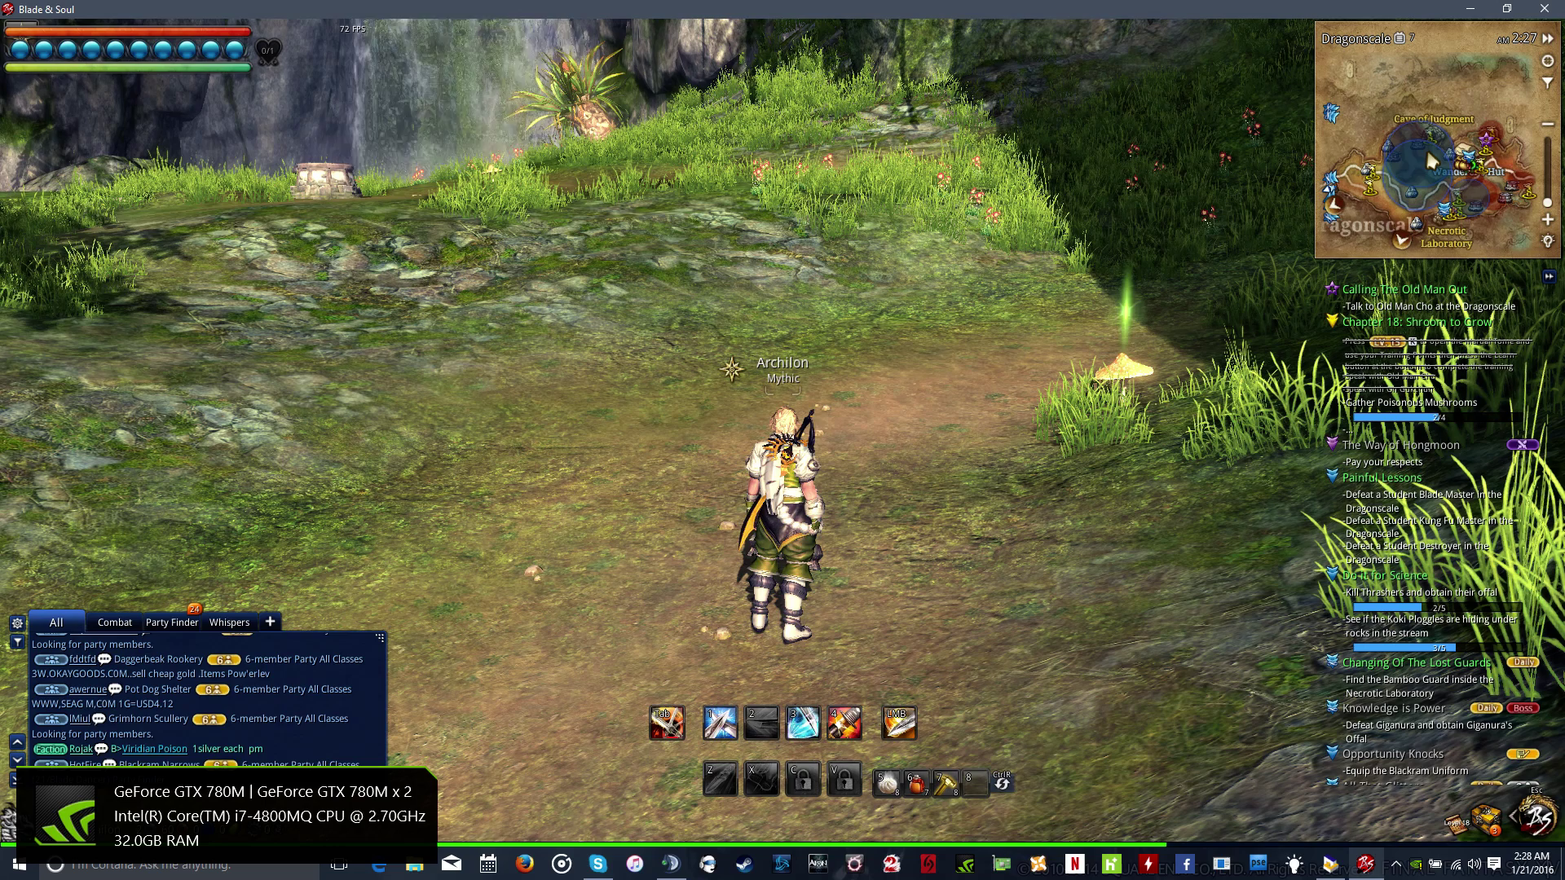
- Switch to the NVIDIA Control Panel and view both the global 3D settings and the program settings for Client.exe
{"action": "key", "text": "alt"}
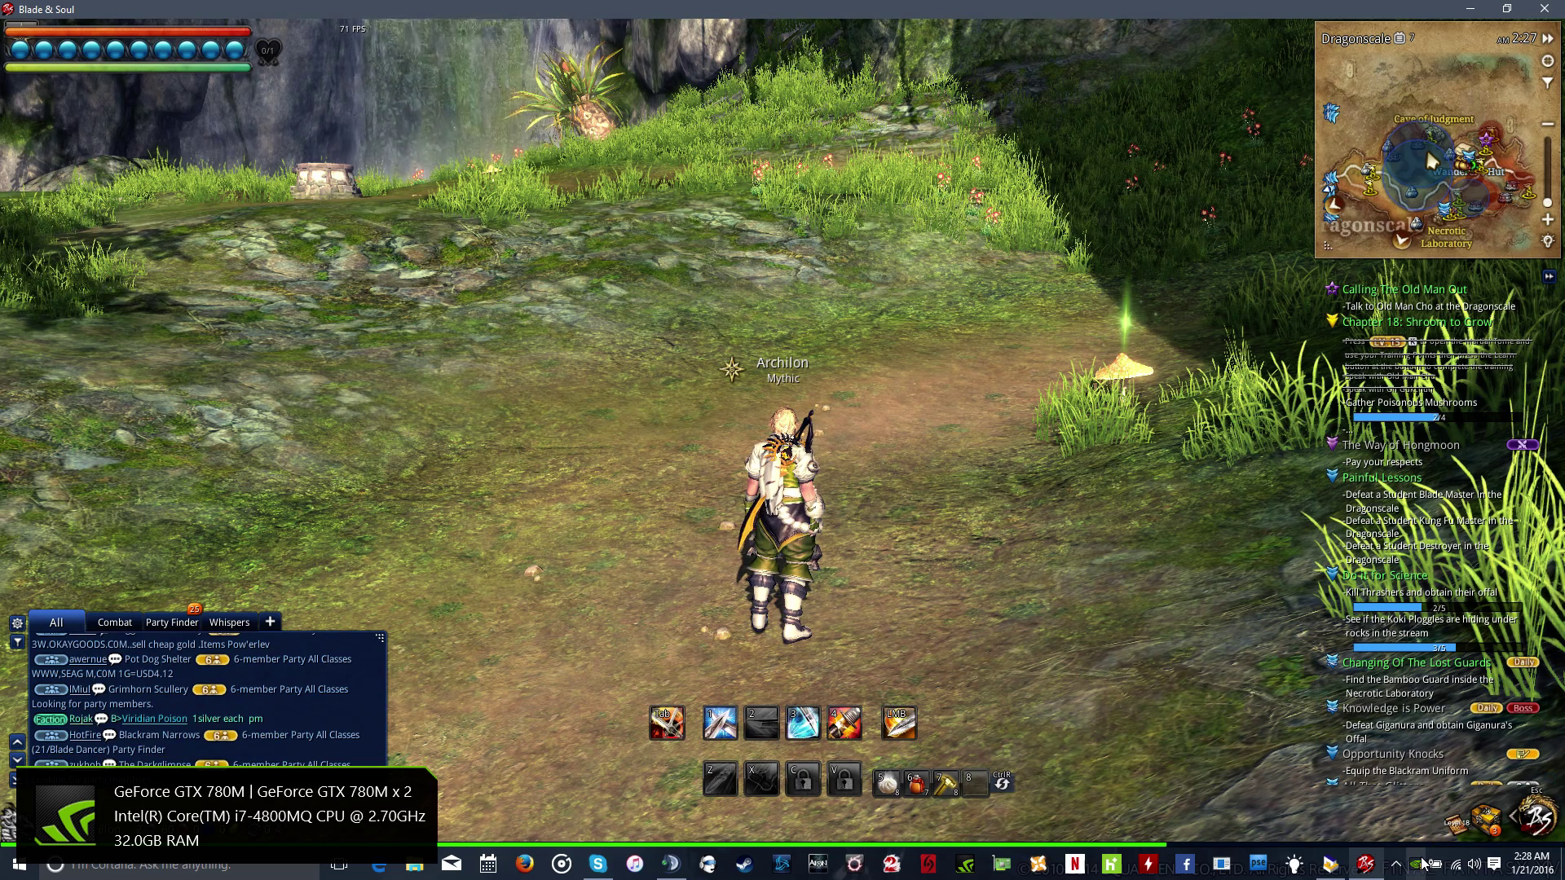
{"action": "left_click", "coordinate": [1420, 860]}
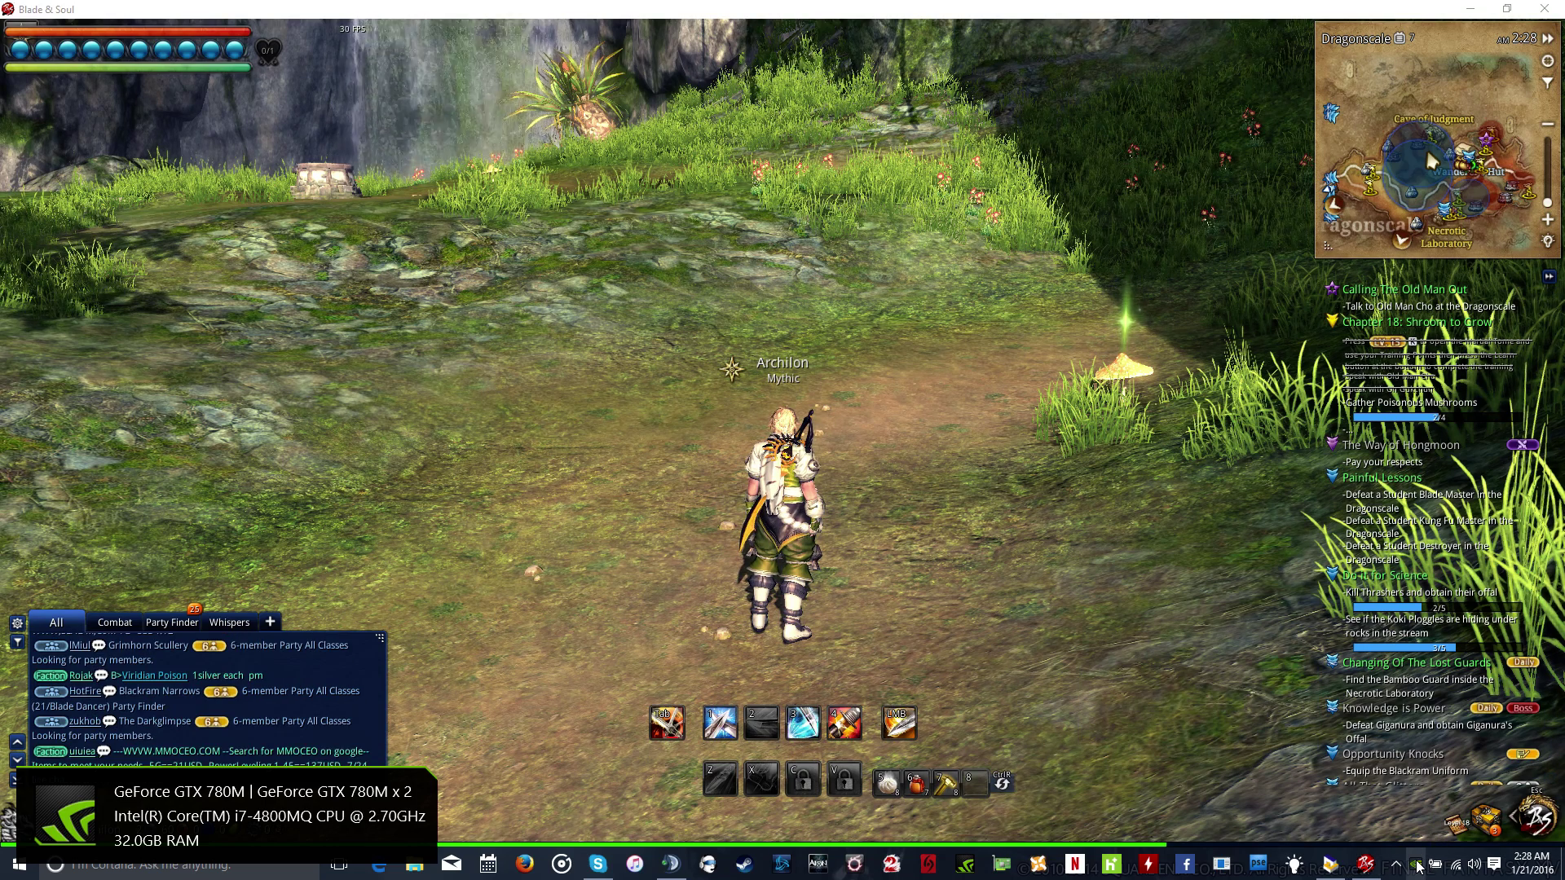
{"action": "right_click", "coordinate": [1416, 863]}
{"action": "left_click", "coordinate": [1423, 786]}
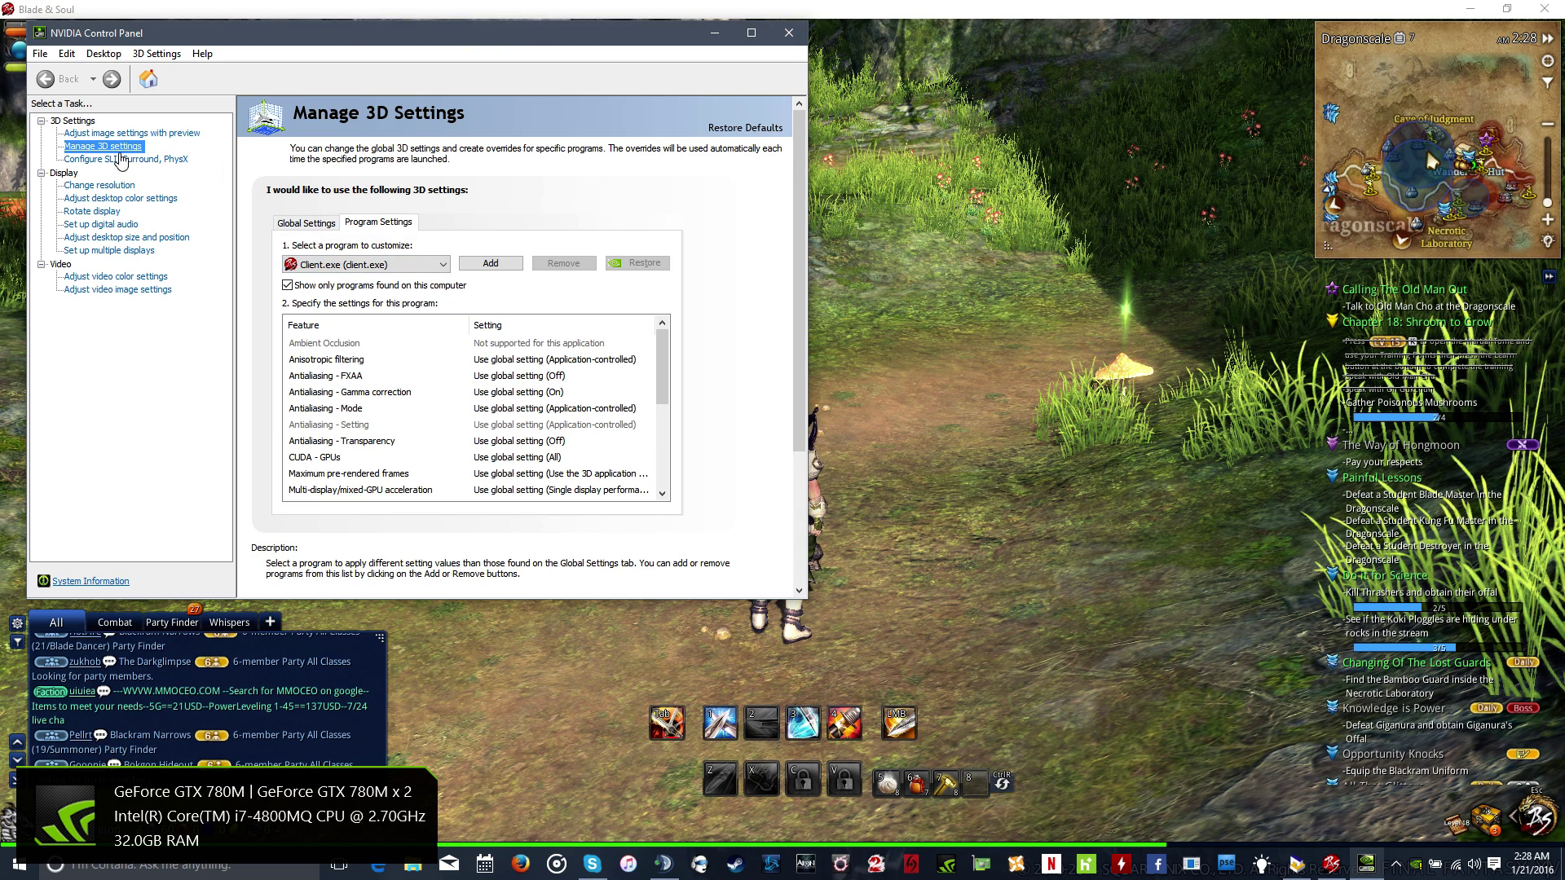
{"action": "left_click", "coordinate": [299, 229]}
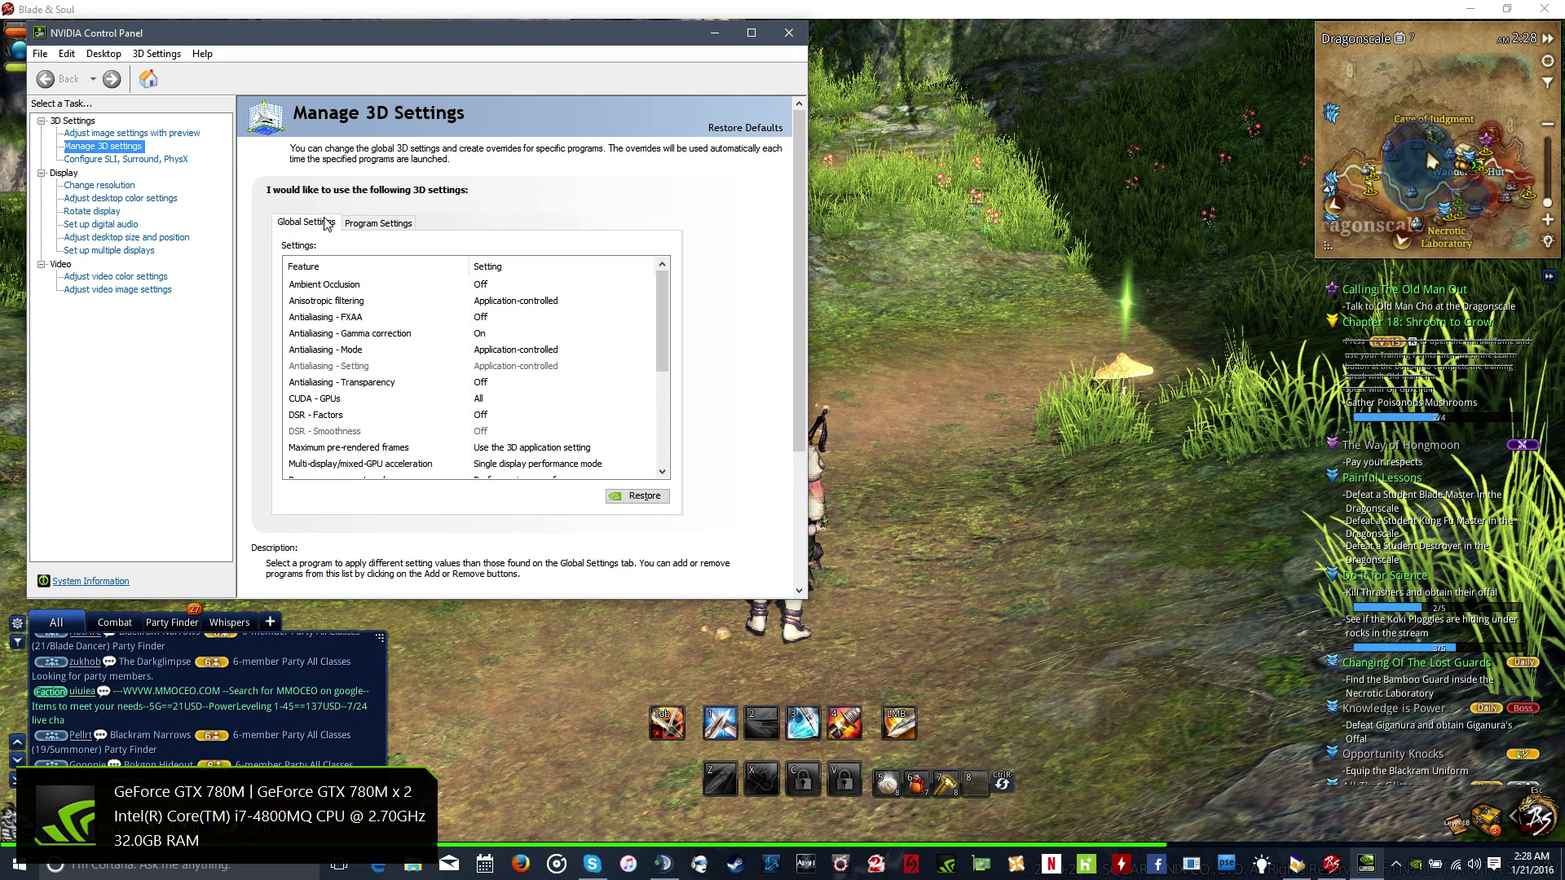
{"action": "left_click", "coordinate": [374, 225]}
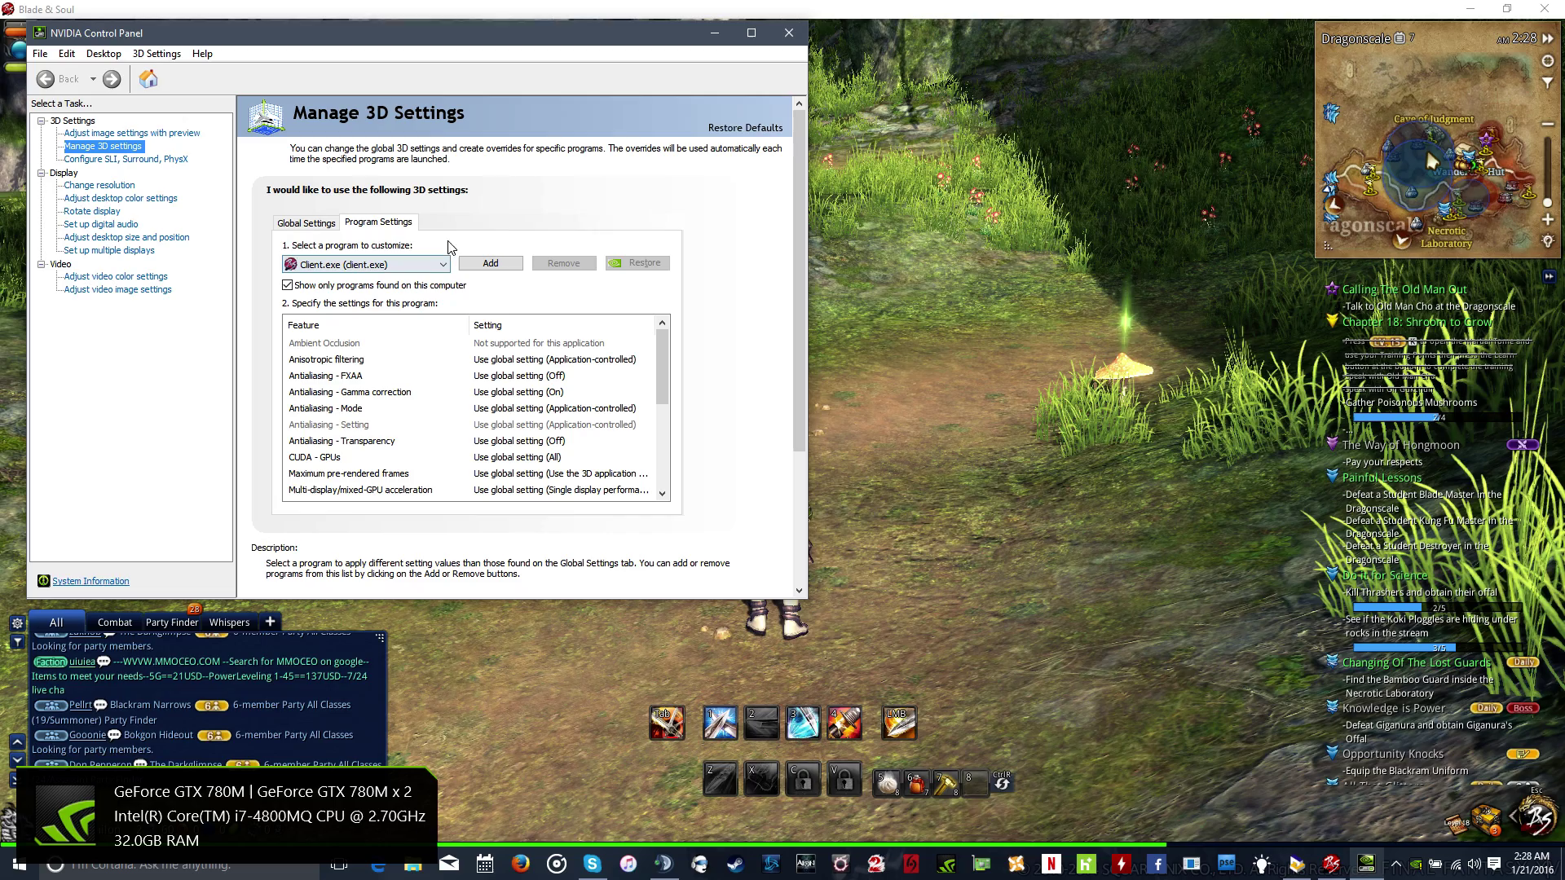
{"action": "left_click", "coordinate": [371, 266]}
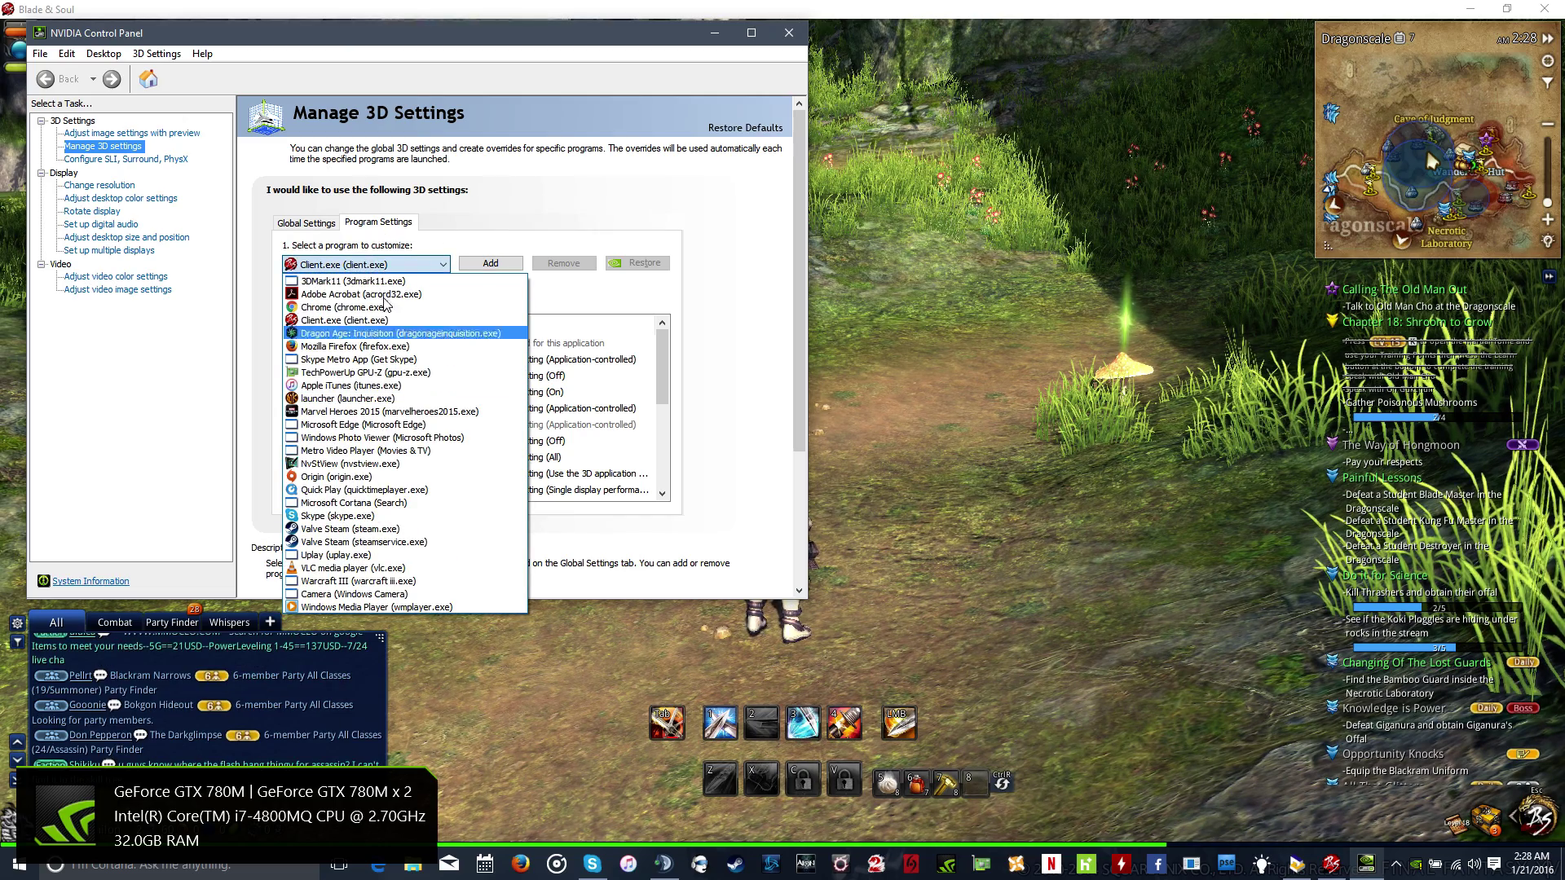
{"action": "left_click", "coordinate": [383, 269]}
{"action": "left_click", "coordinate": [490, 263]}
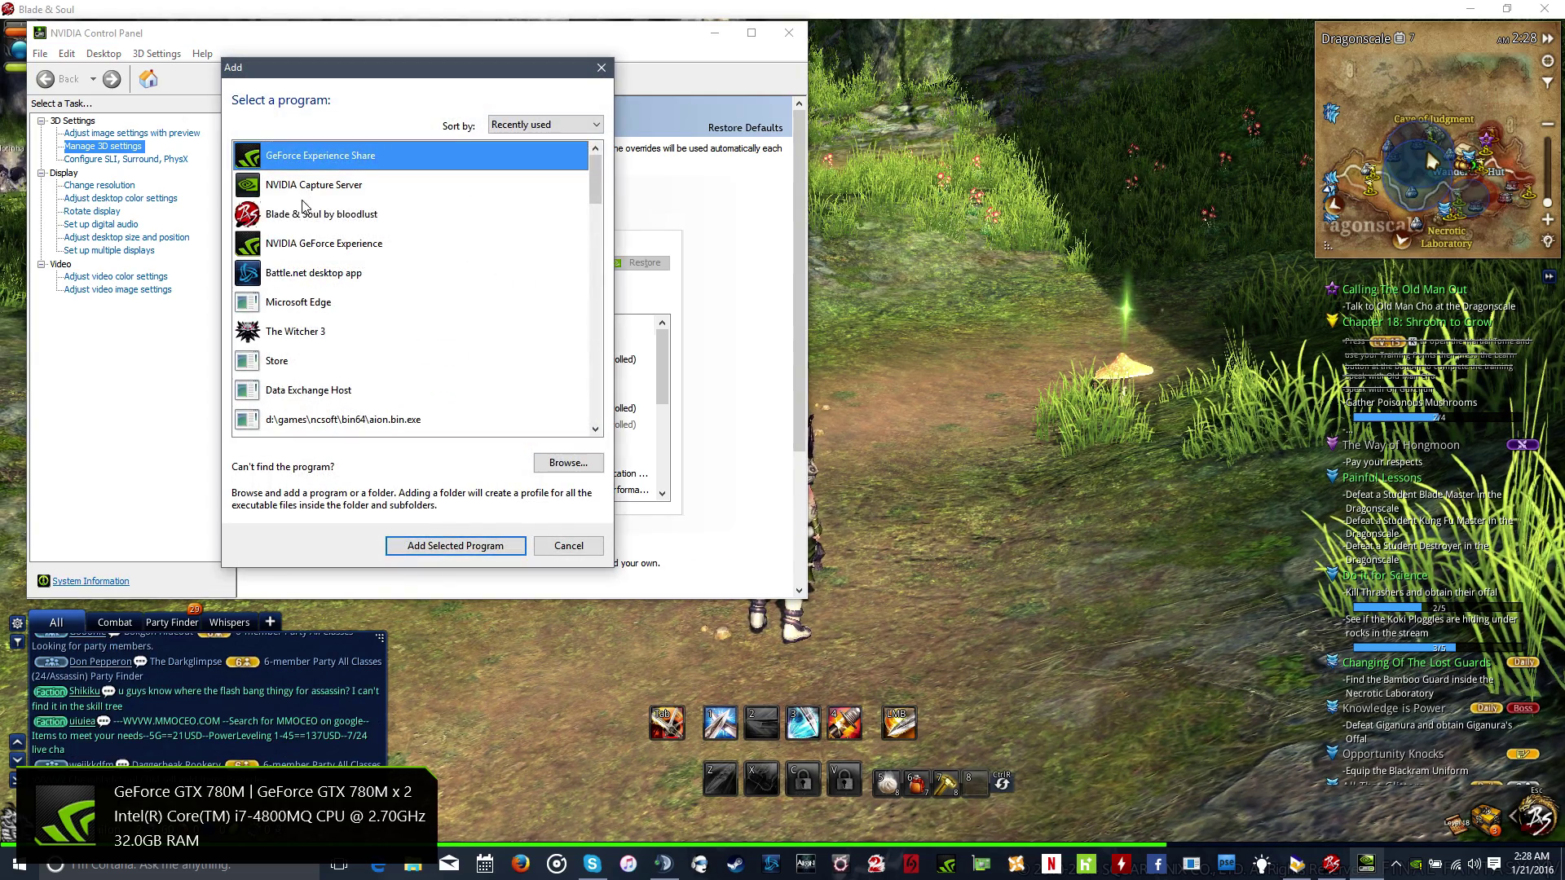
{"action": "left_click", "coordinate": [288, 220]}
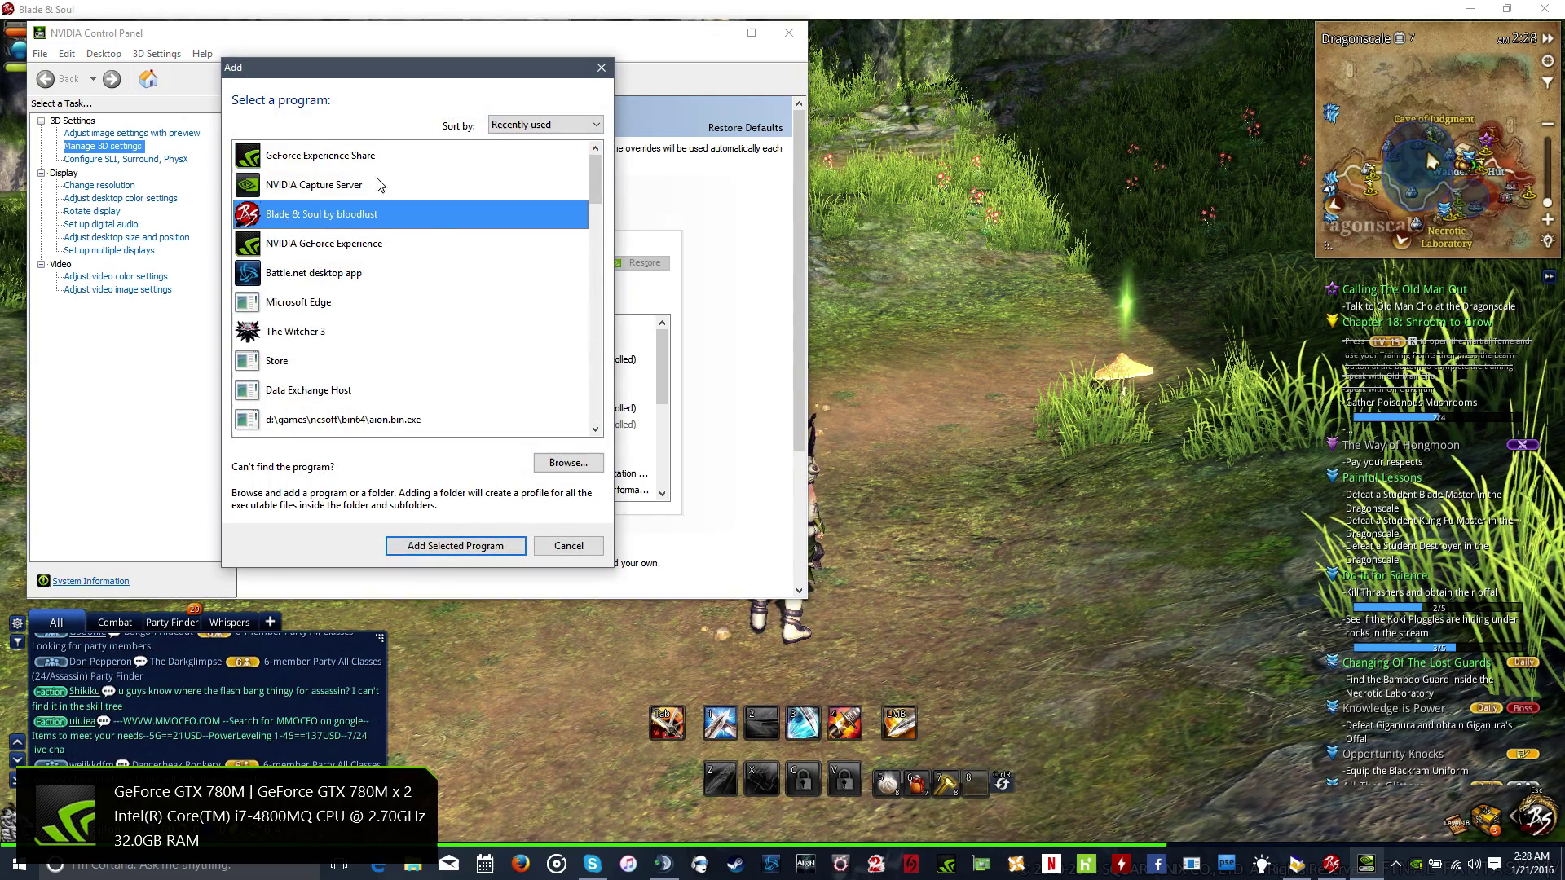
{"action": "left_click", "coordinate": [602, 67]}
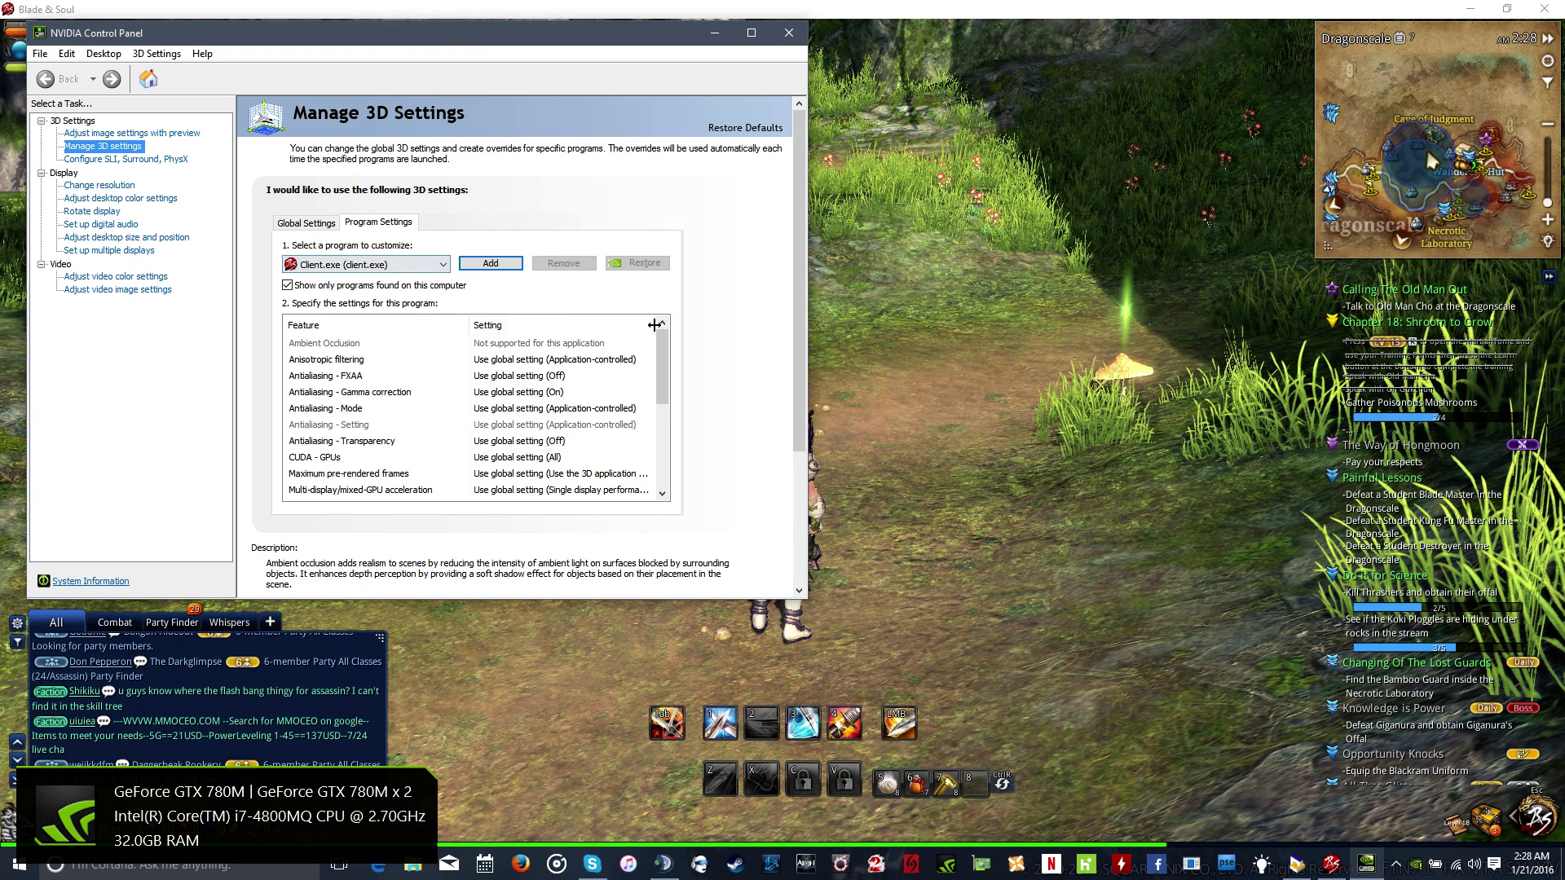
- Set the SLI rendering mode for Client.exe to Use global setting (NVIDIA recommended)
{"action": "left_click_drag", "start_coordinate": [663, 343], "coordinate": [675, 444]}
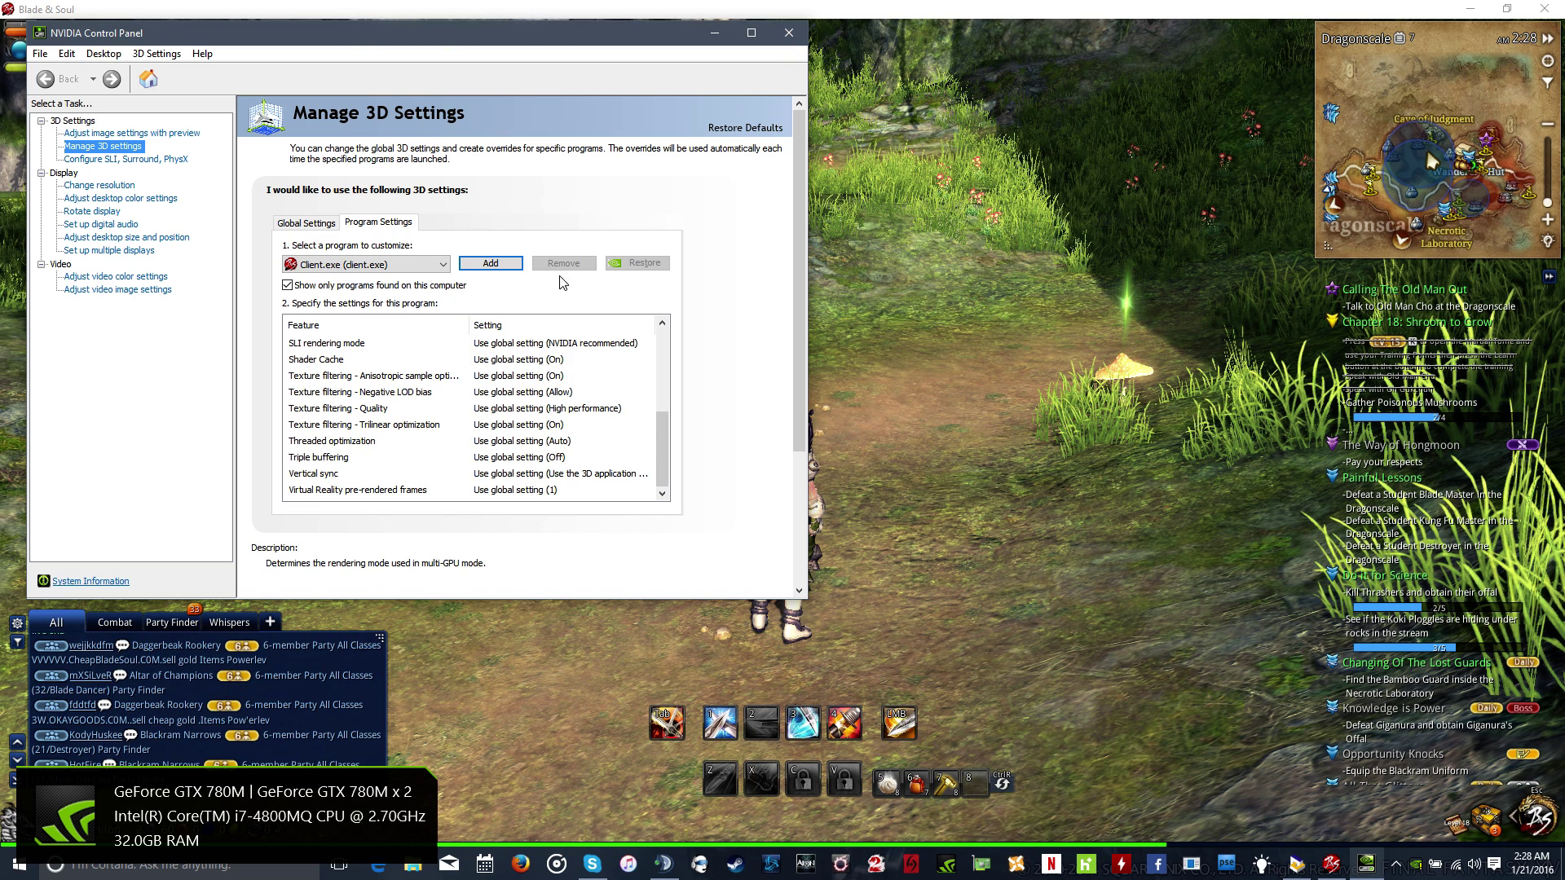
{"action": "left_click", "coordinate": [550, 344]}
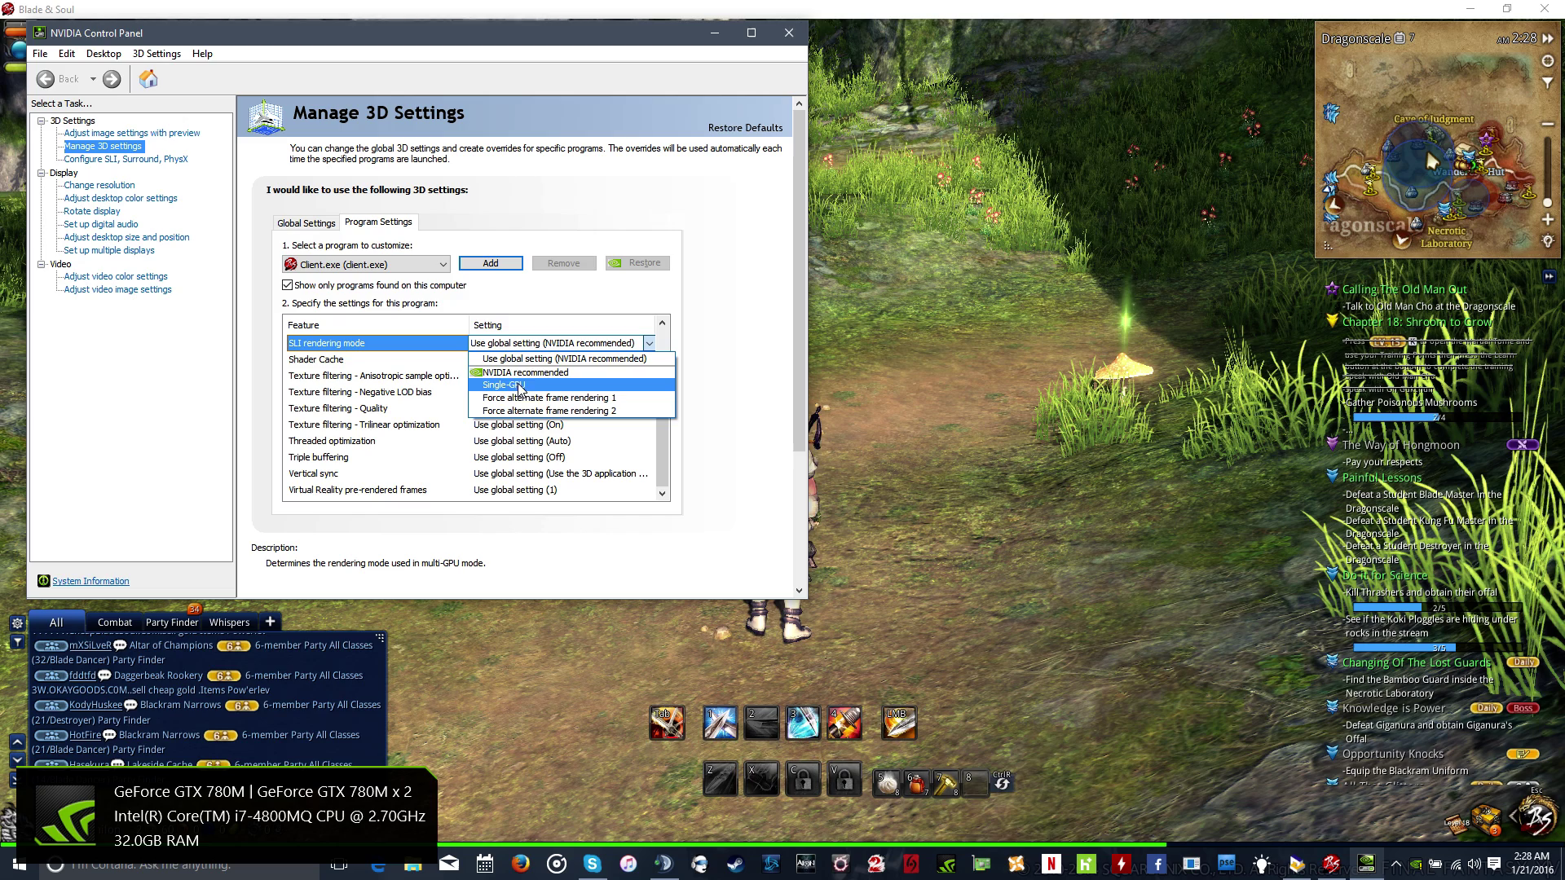
{"action": "left_click", "coordinate": [546, 359]}
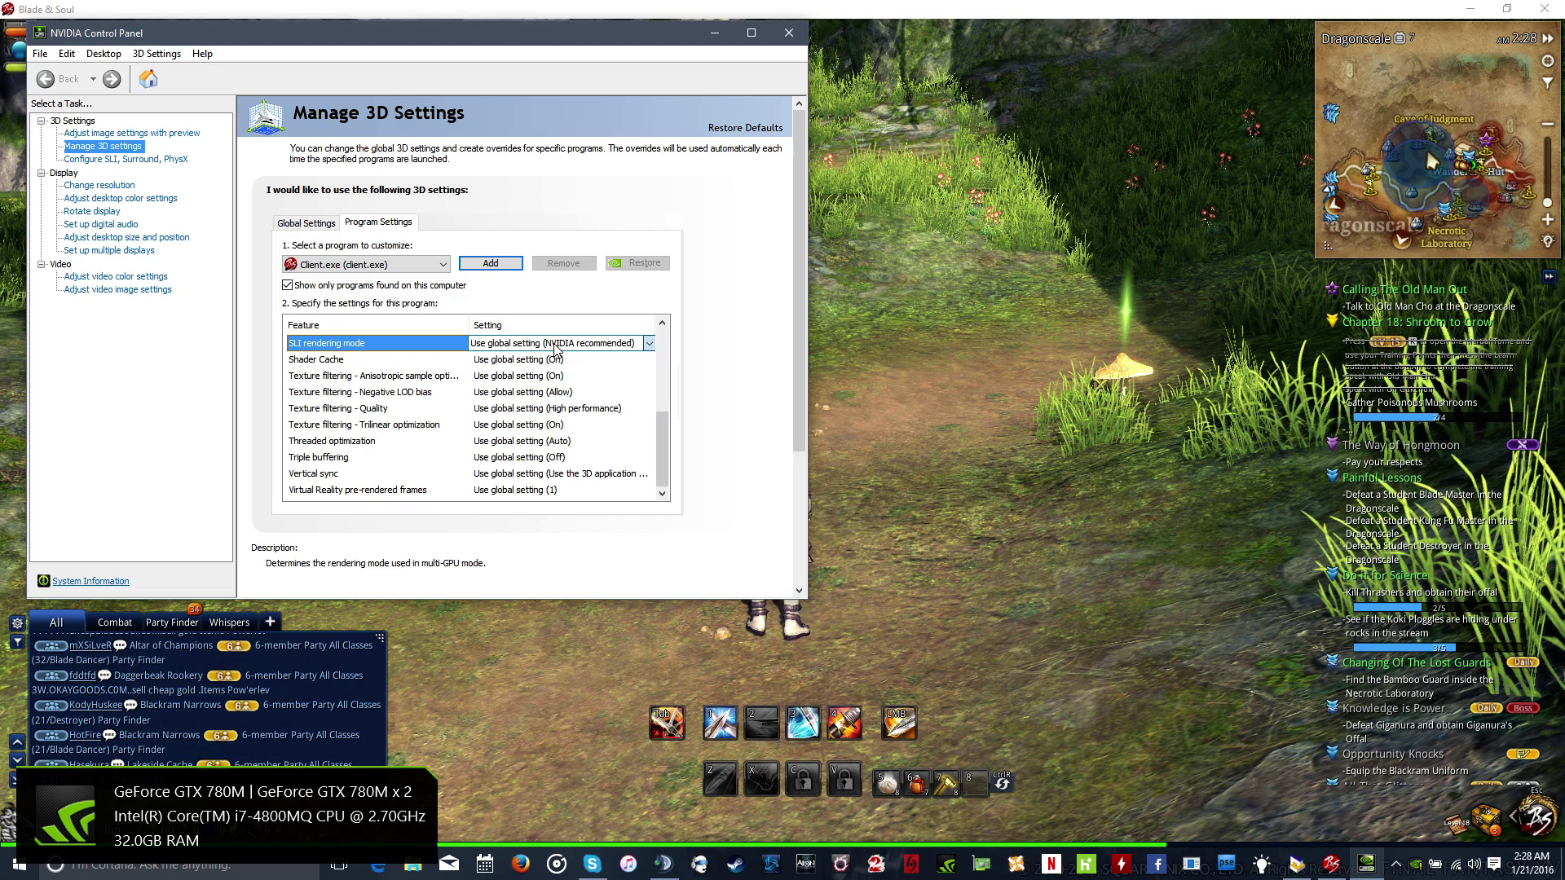
- Check the SLI rendering mode in the global 3D settings and return to the program settings for Client.exe
{"action": "left_click", "coordinate": [323, 232]}
{"action": "left_click_drag", "start_coordinate": [668, 293], "coordinate": [674, 391]}
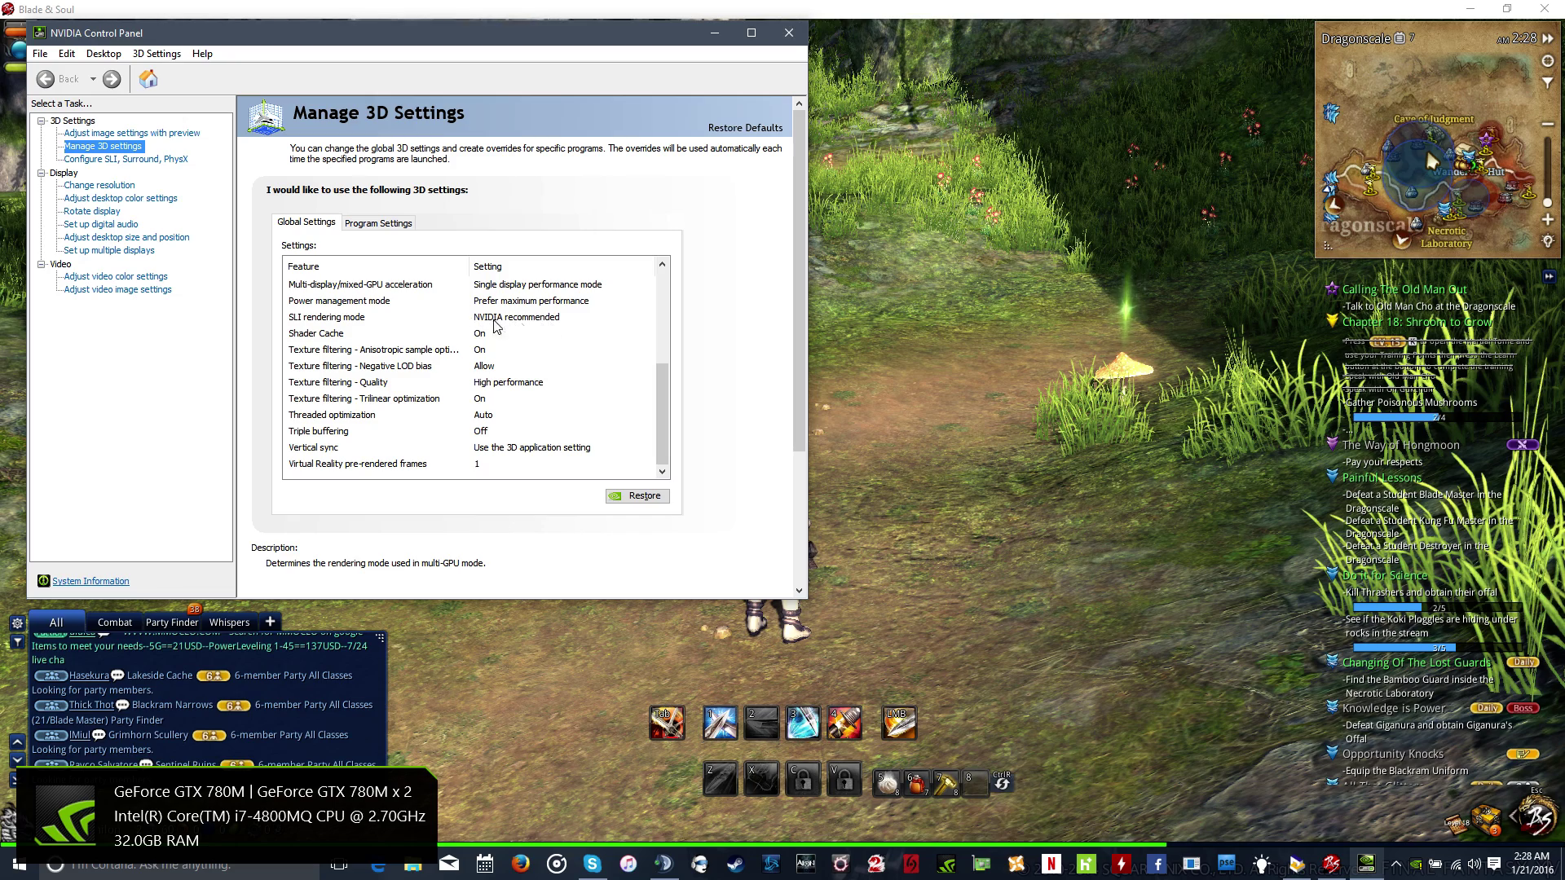
{"action": "left_click", "coordinate": [397, 224]}
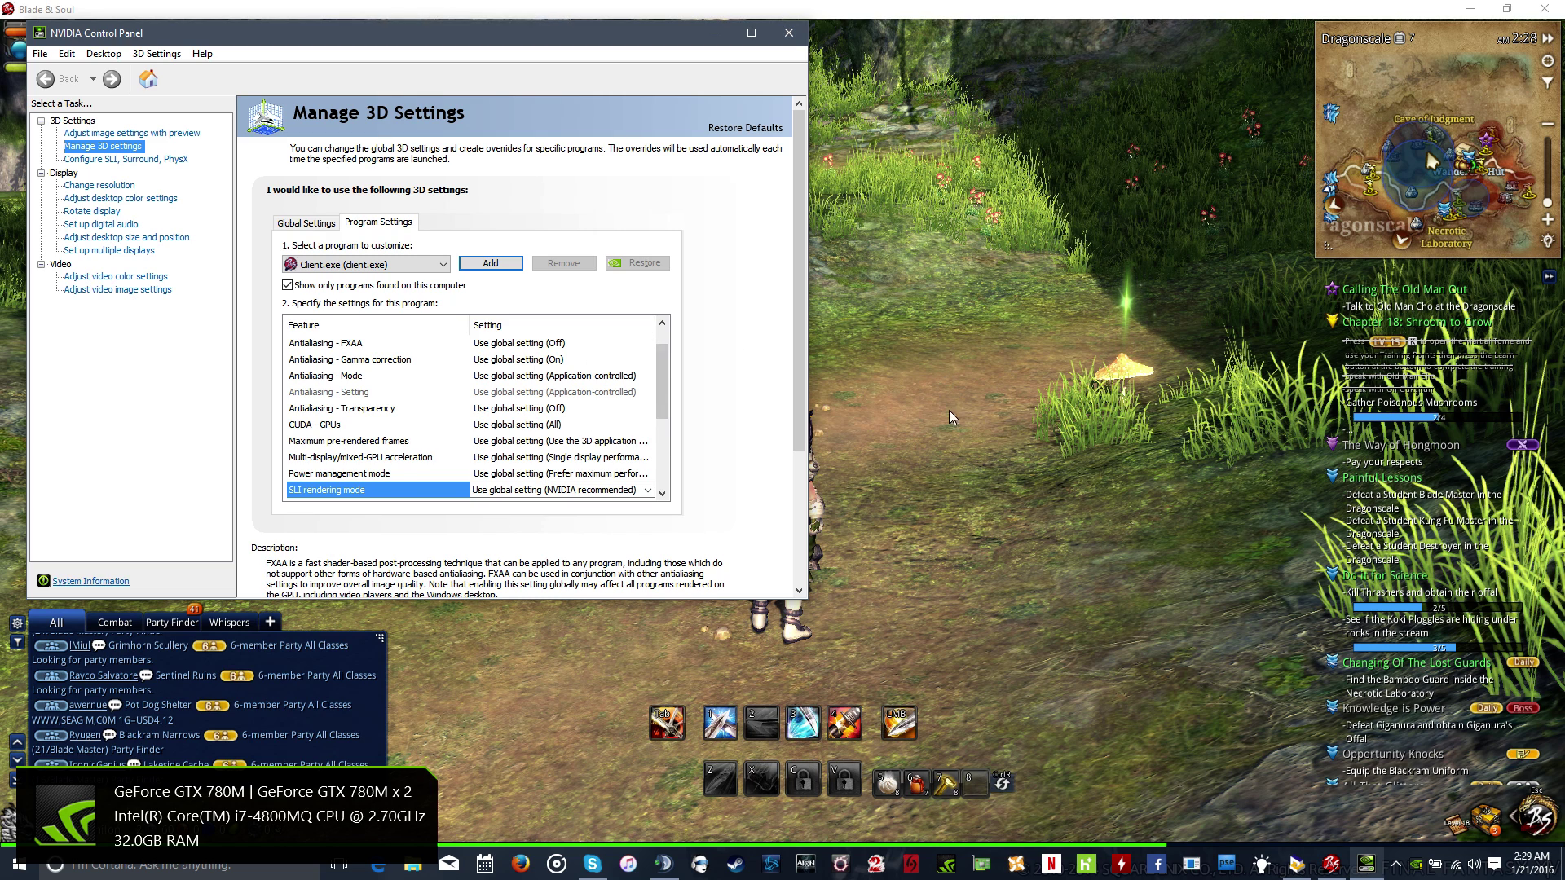
- Launch HWMonitor with administrator permission and examine the temperatures of both GTX 780M cards, clearing the utility windows when done
{"action": "left_click", "coordinate": [1121, 863]}
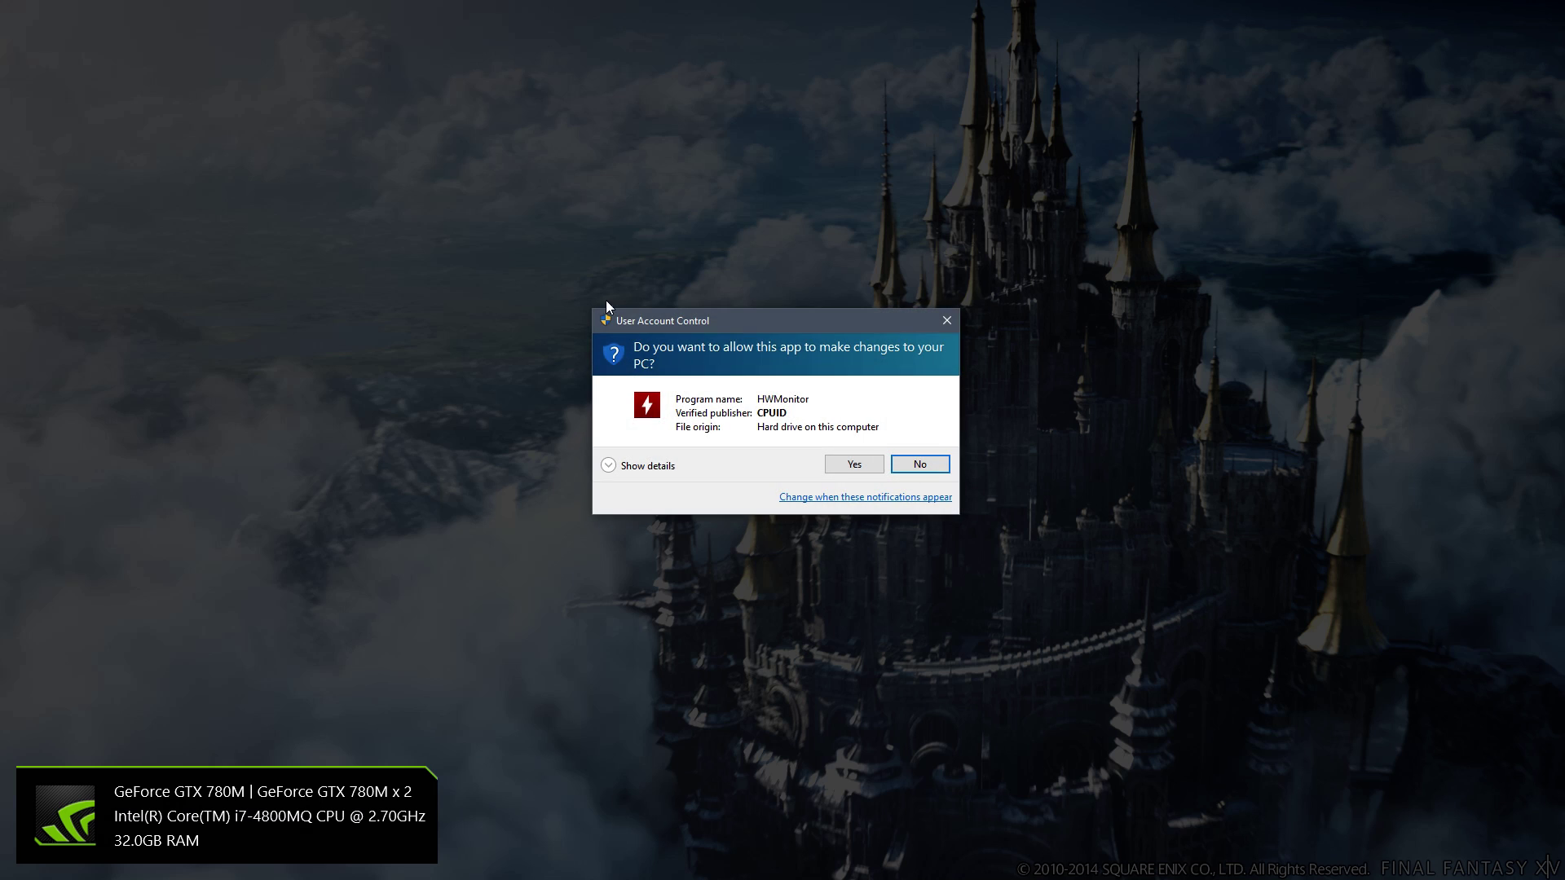
{"action": "left_click", "coordinate": [845, 468]}
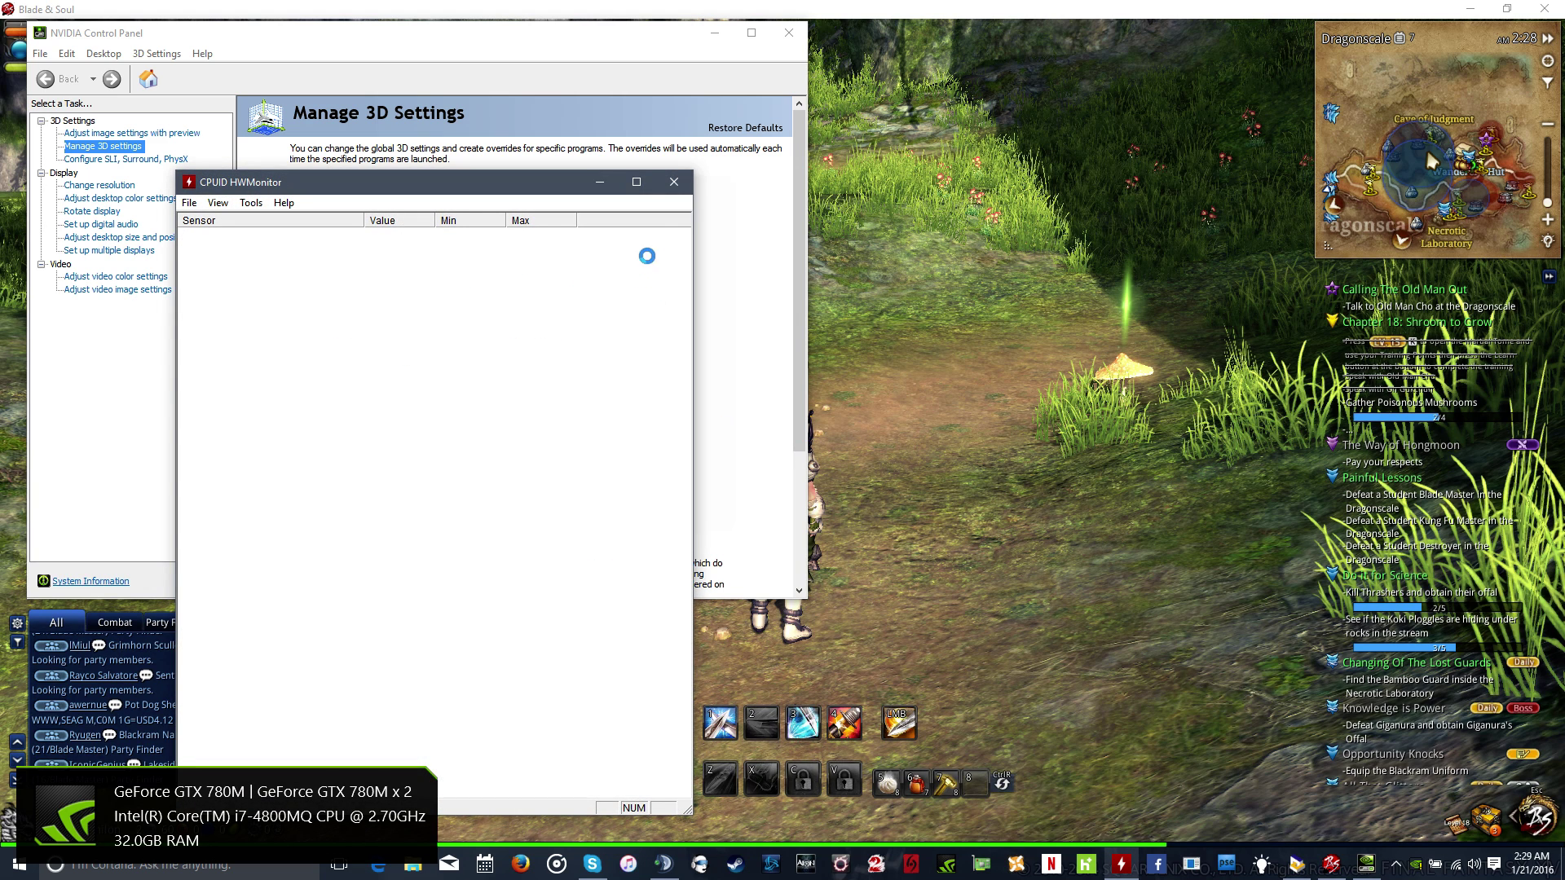
{"action": "left_click_drag", "start_coordinate": [692, 272], "coordinate": [692, 501]}
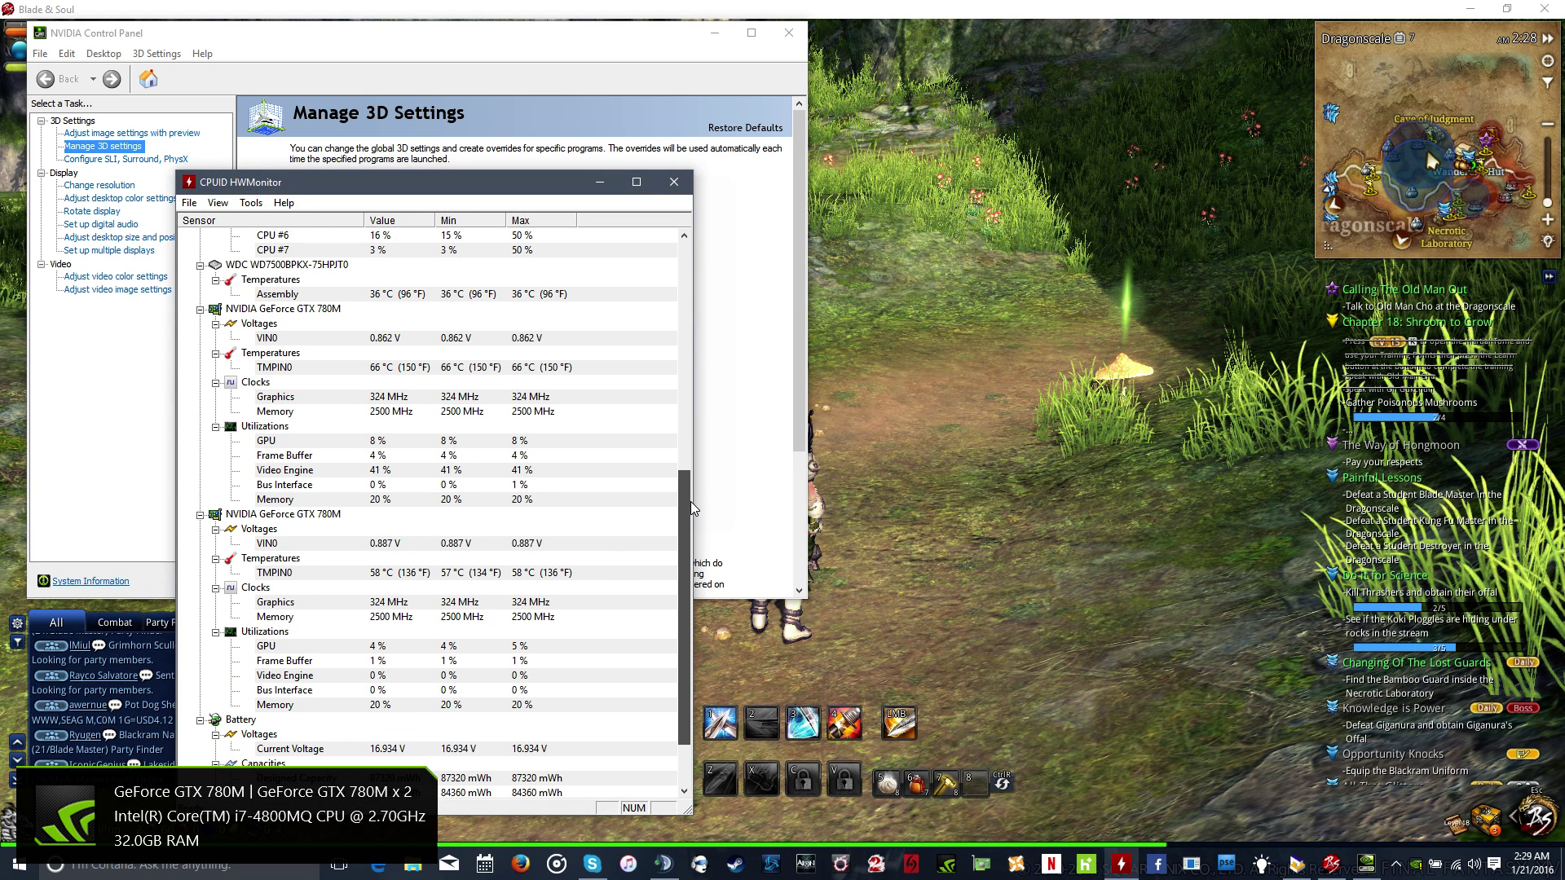
{"action": "left_click", "coordinate": [517, 367]}
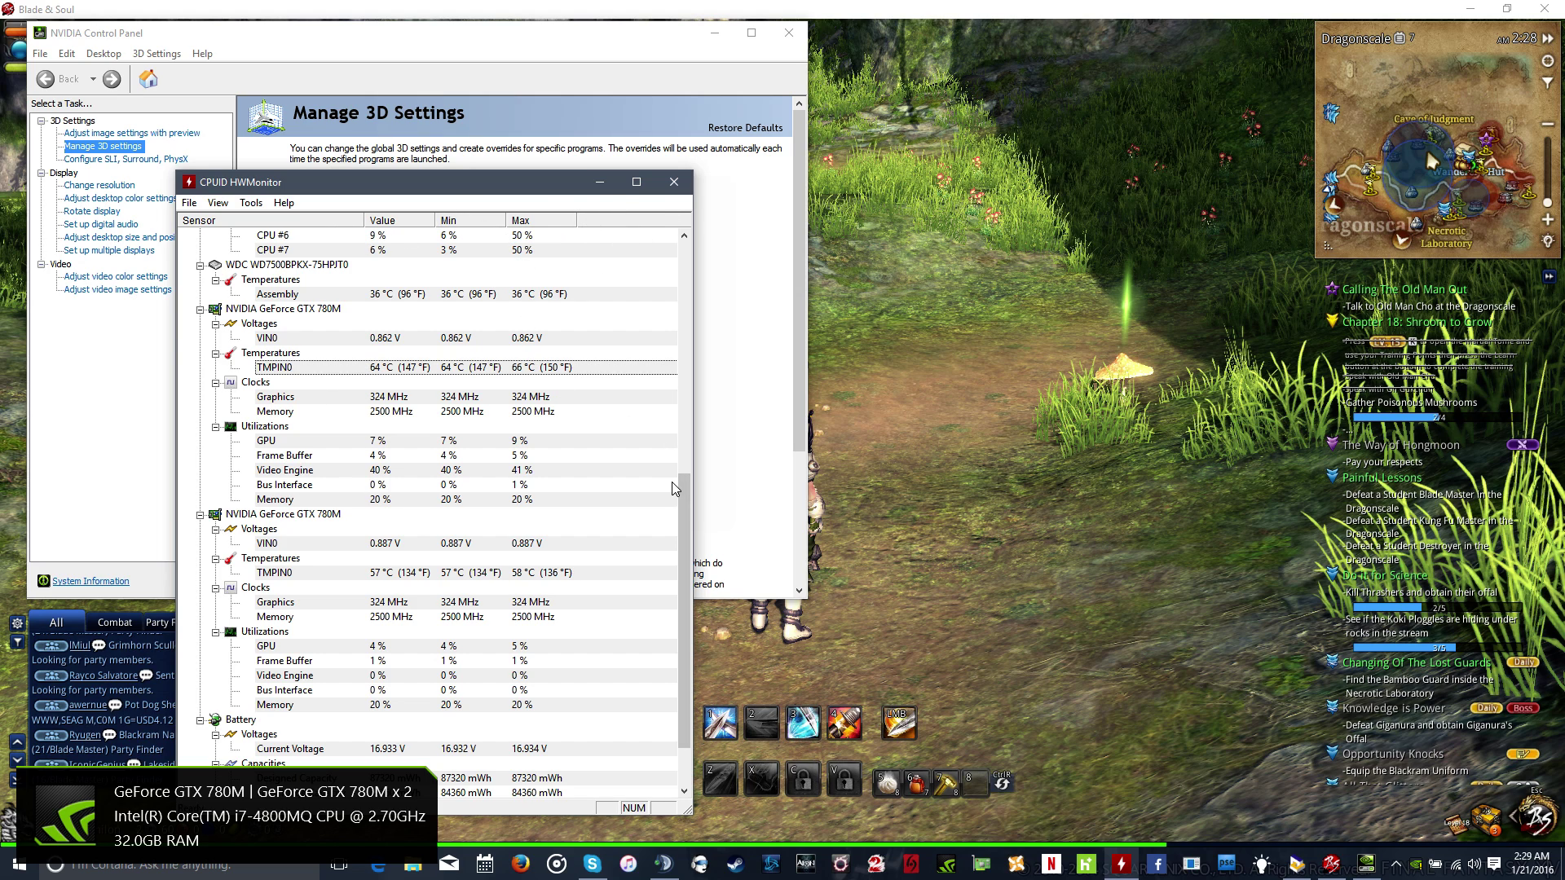
{"action": "scroll", "coordinate": [684, 492], "scroll_direction": "up", "scroll_amount": 3}
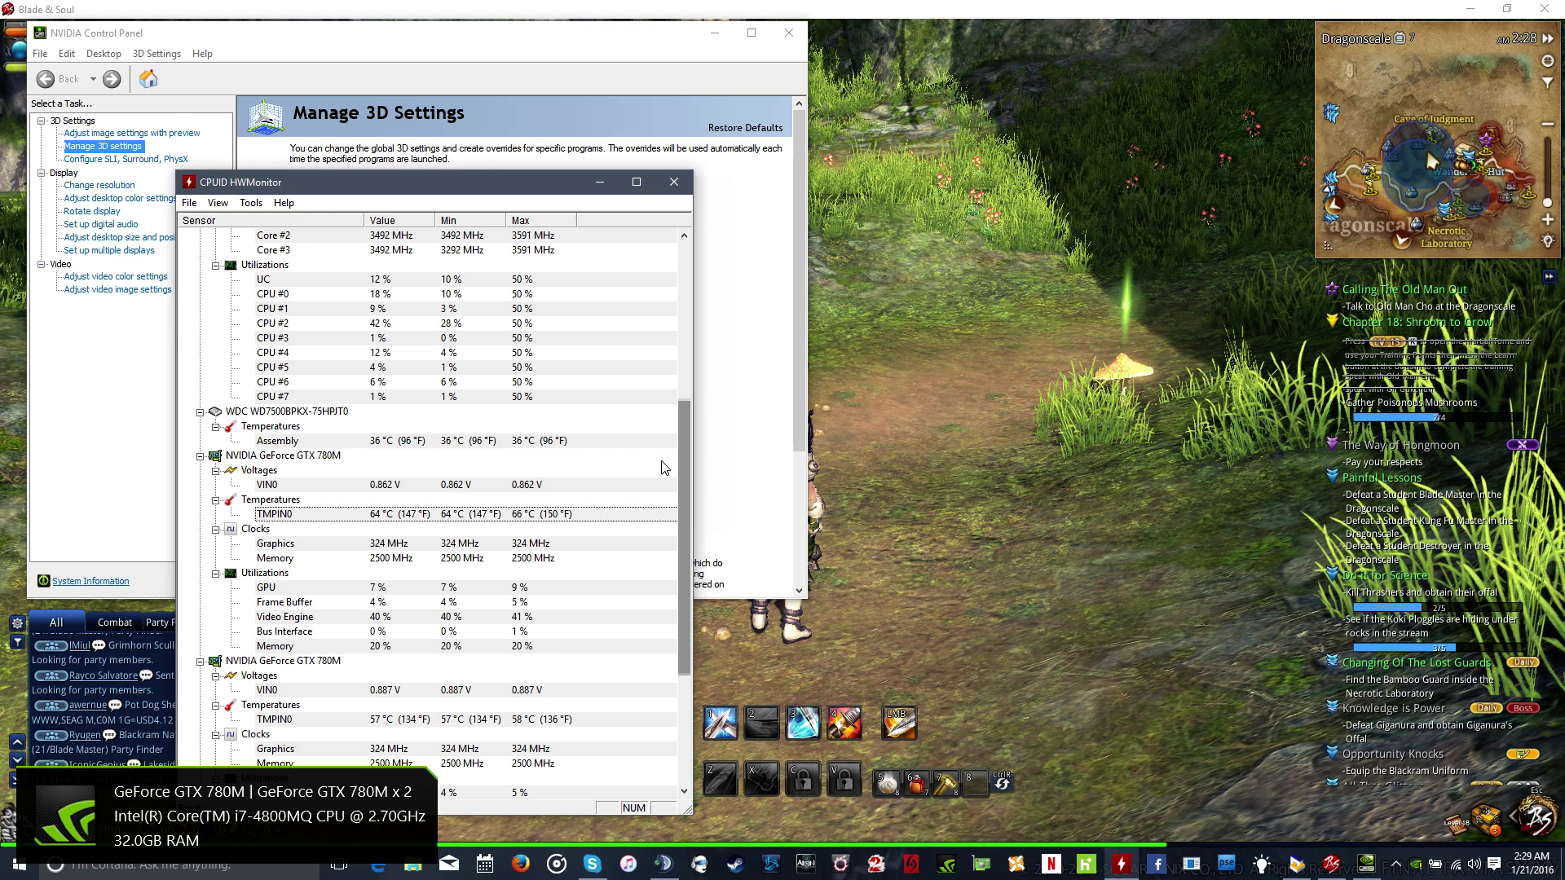
{"action": "left_click", "coordinate": [387, 724]}
{"action": "left_click", "coordinate": [368, 518]}
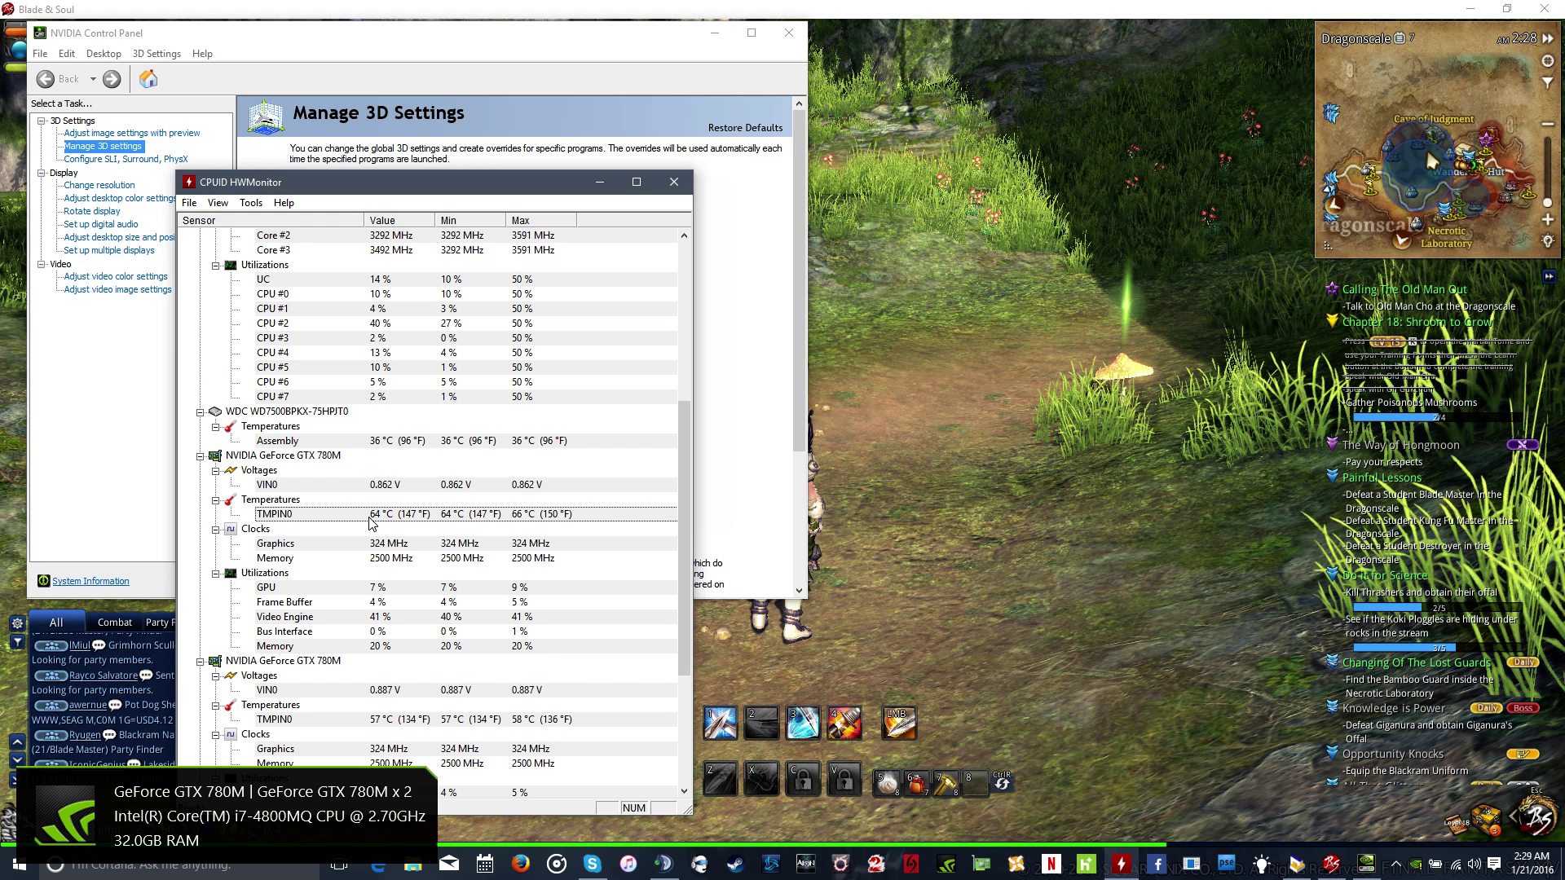
{"action": "left_click", "coordinate": [600, 182]}
{"action": "left_click", "coordinate": [789, 34]}
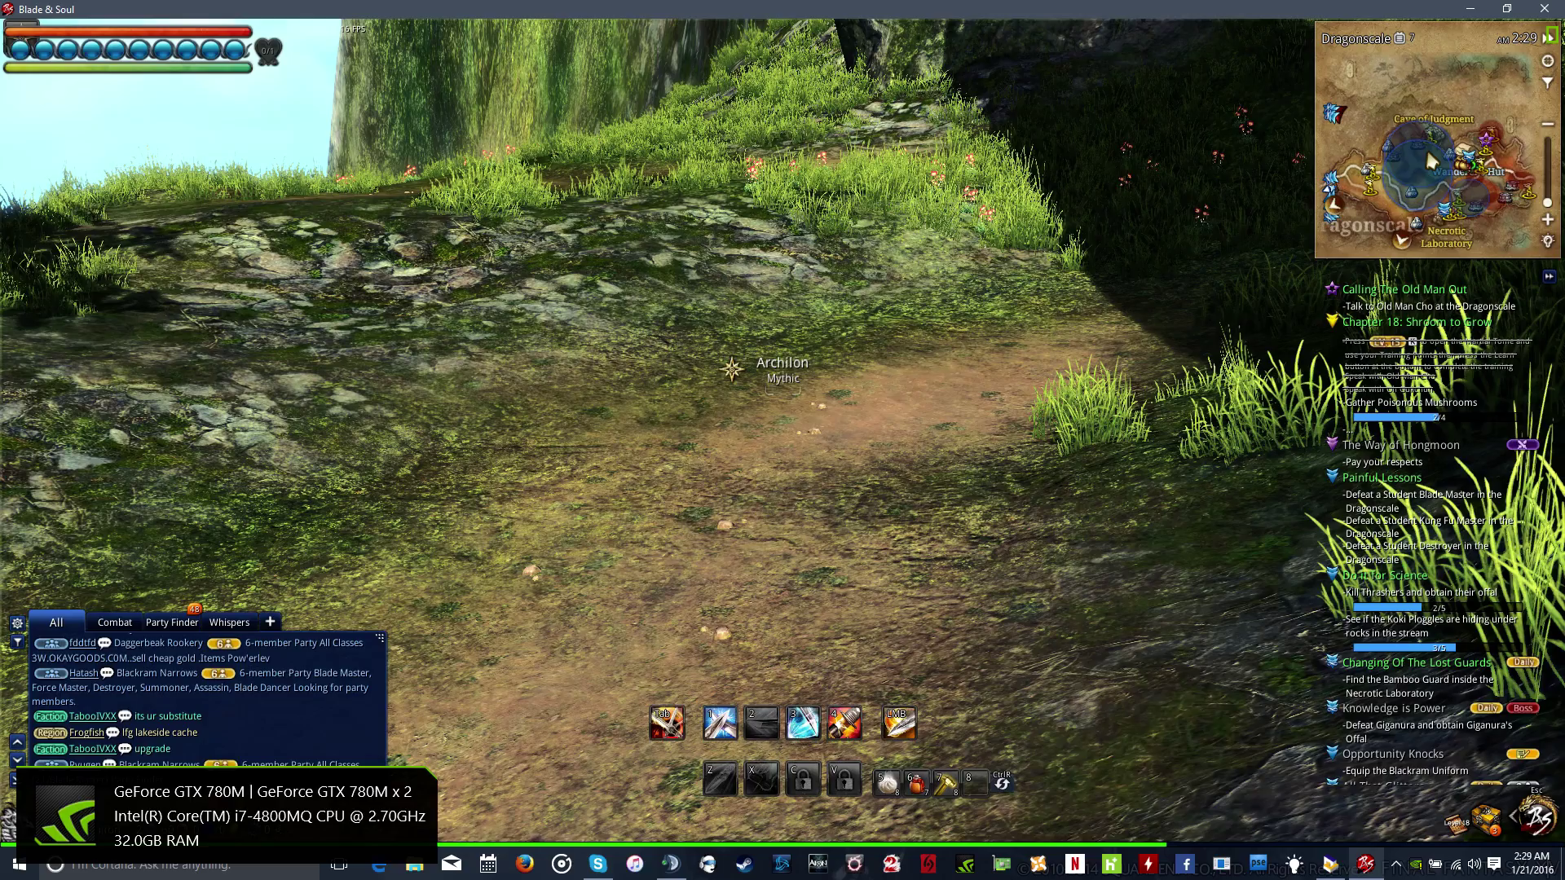
- Run the character to the glowing Poisonous Mushroom beside the path and pick it for the Shroom to Grow quest
{"action": "key", "text": "a"}
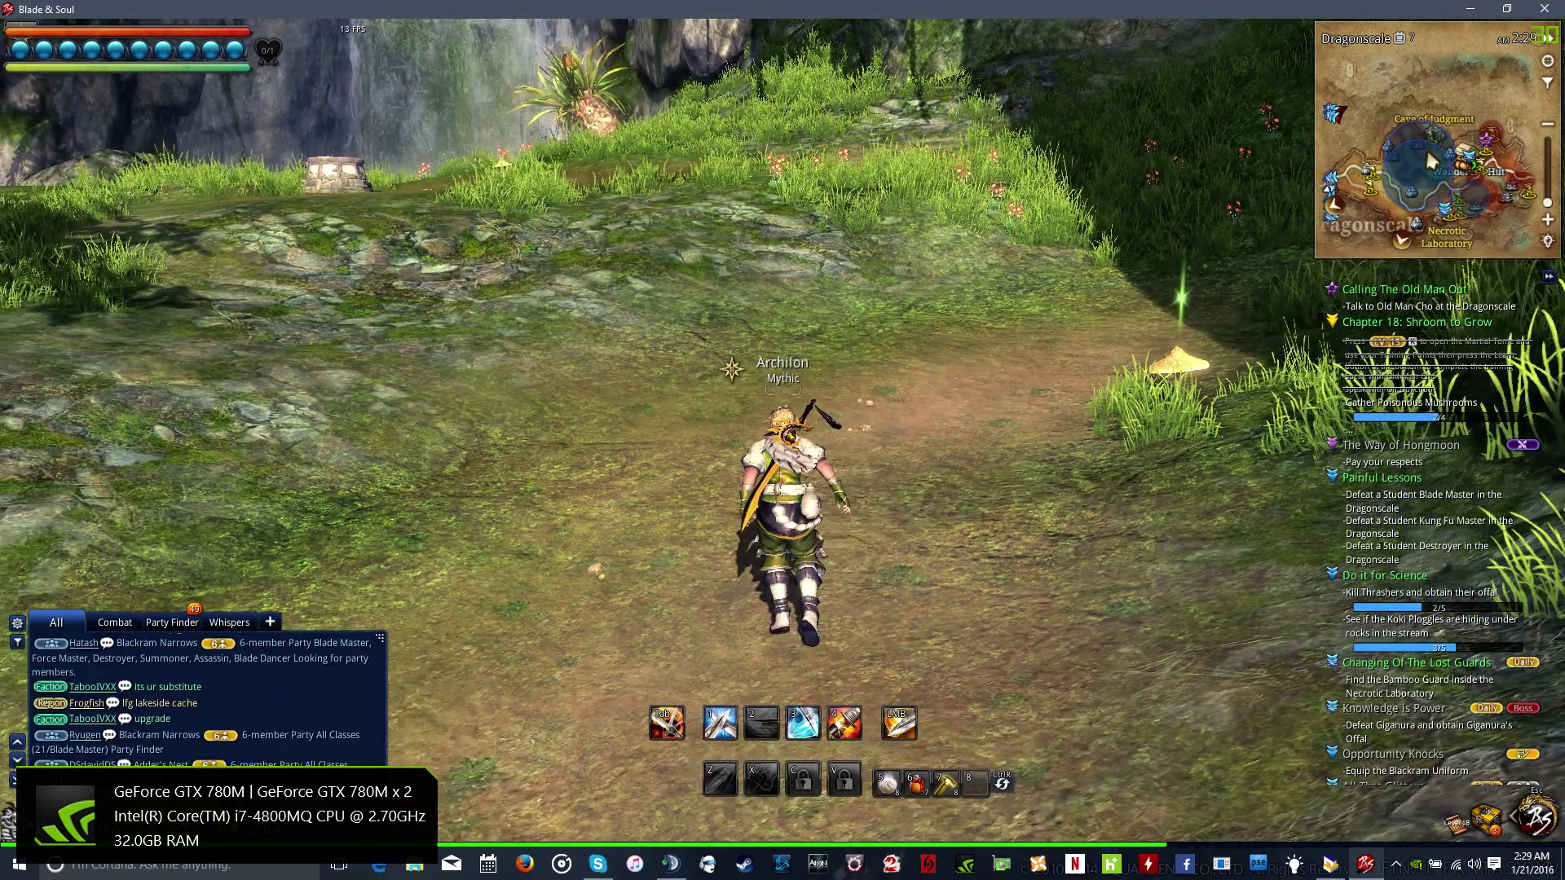
{"action": "key", "text": "w"}
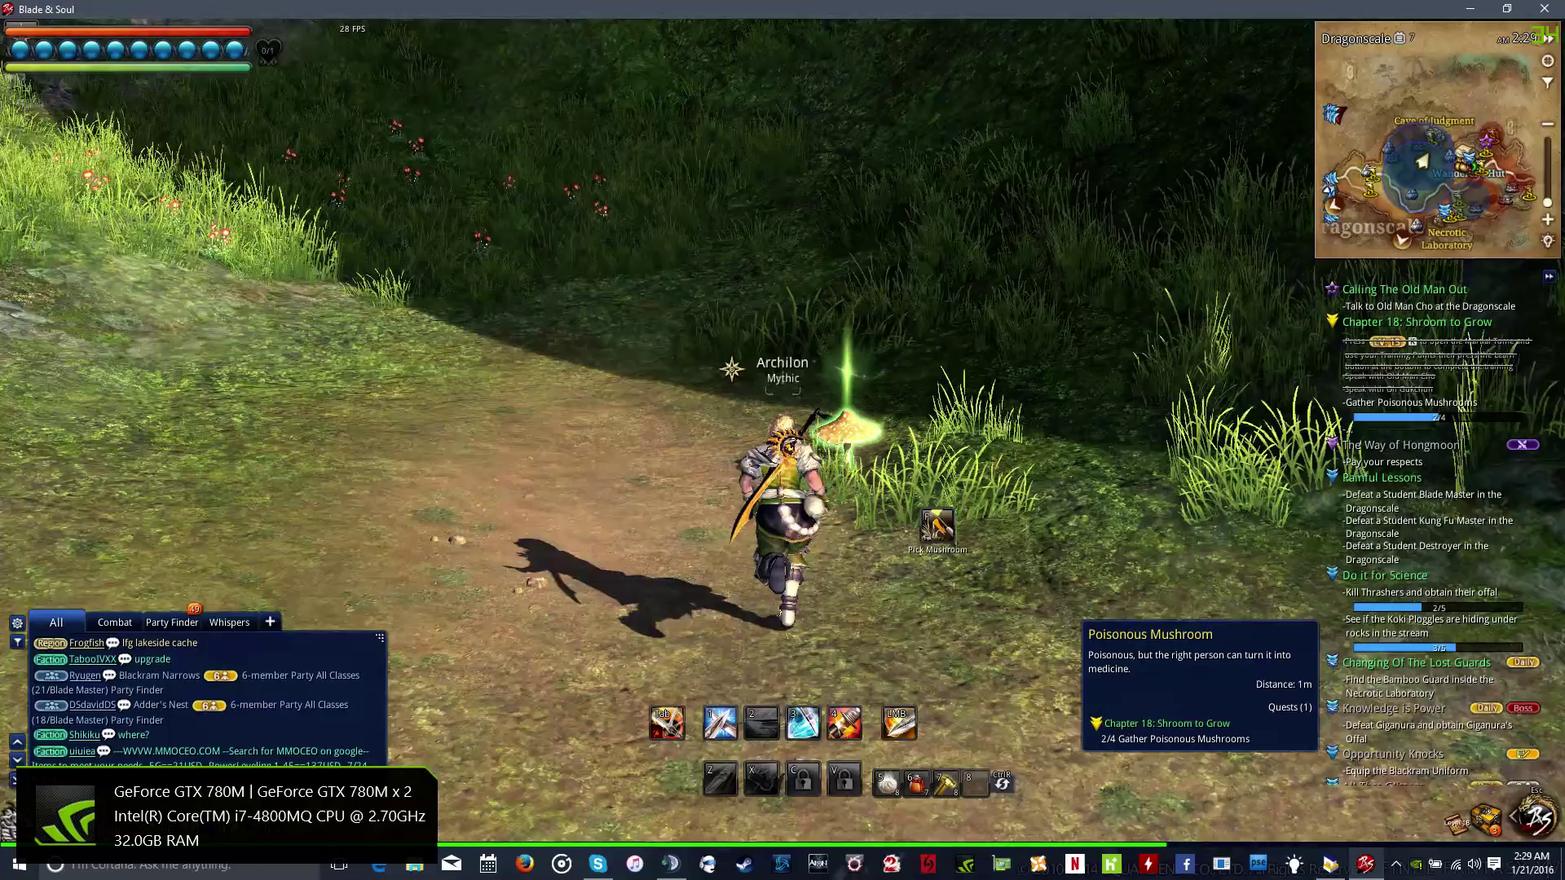
{"action": "key", "text": "f"}
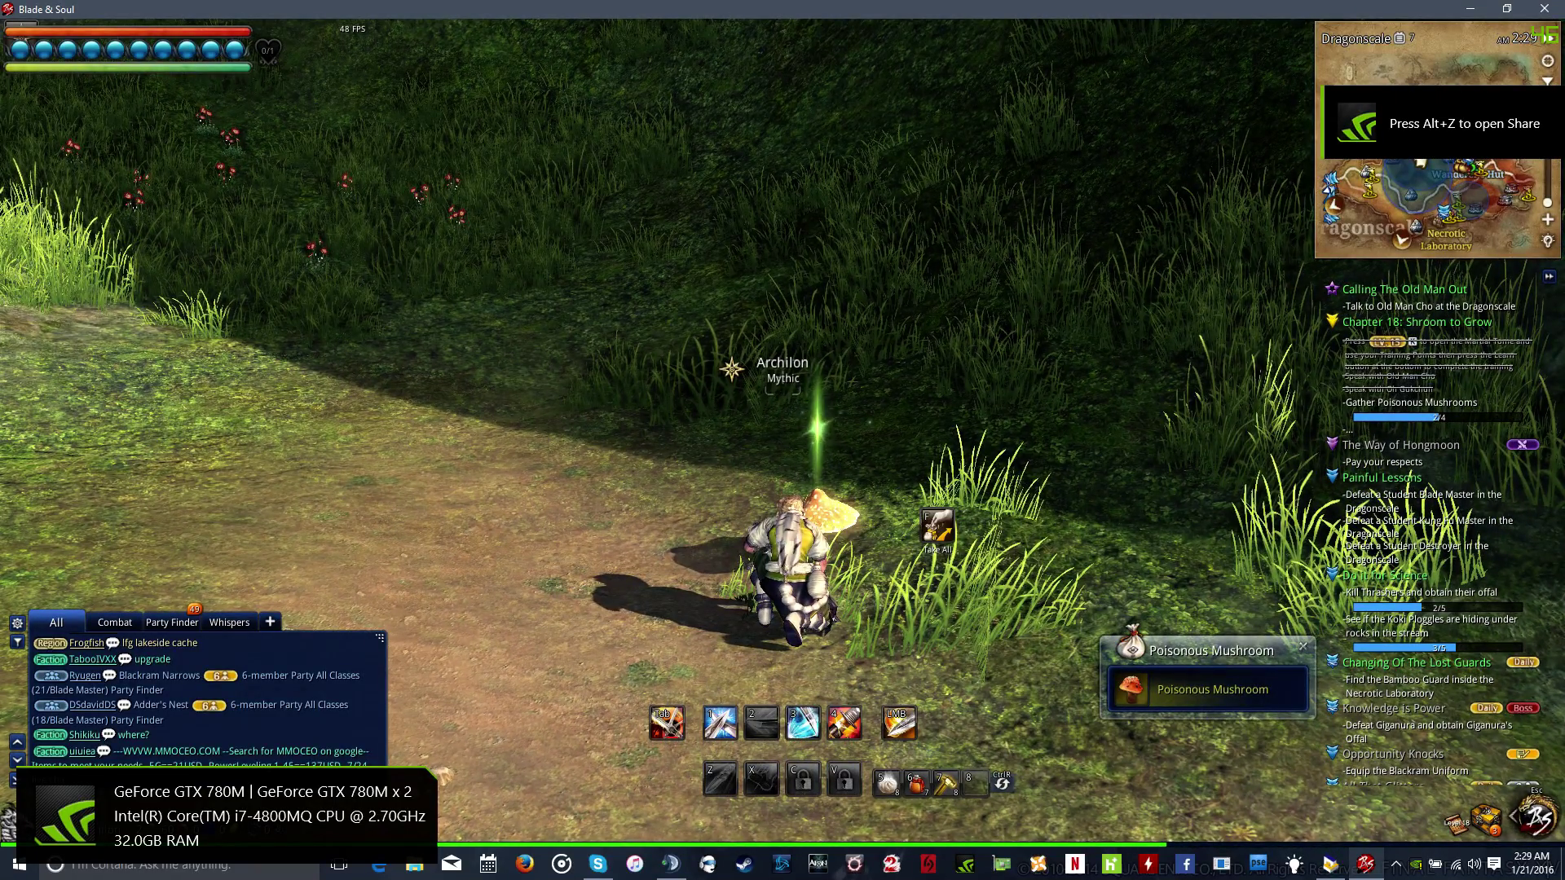
- Finish picking the Poisonous Mushroom and run the character across the meadow to the Thrasher in the stream
{"action": "key", "text": "f"}
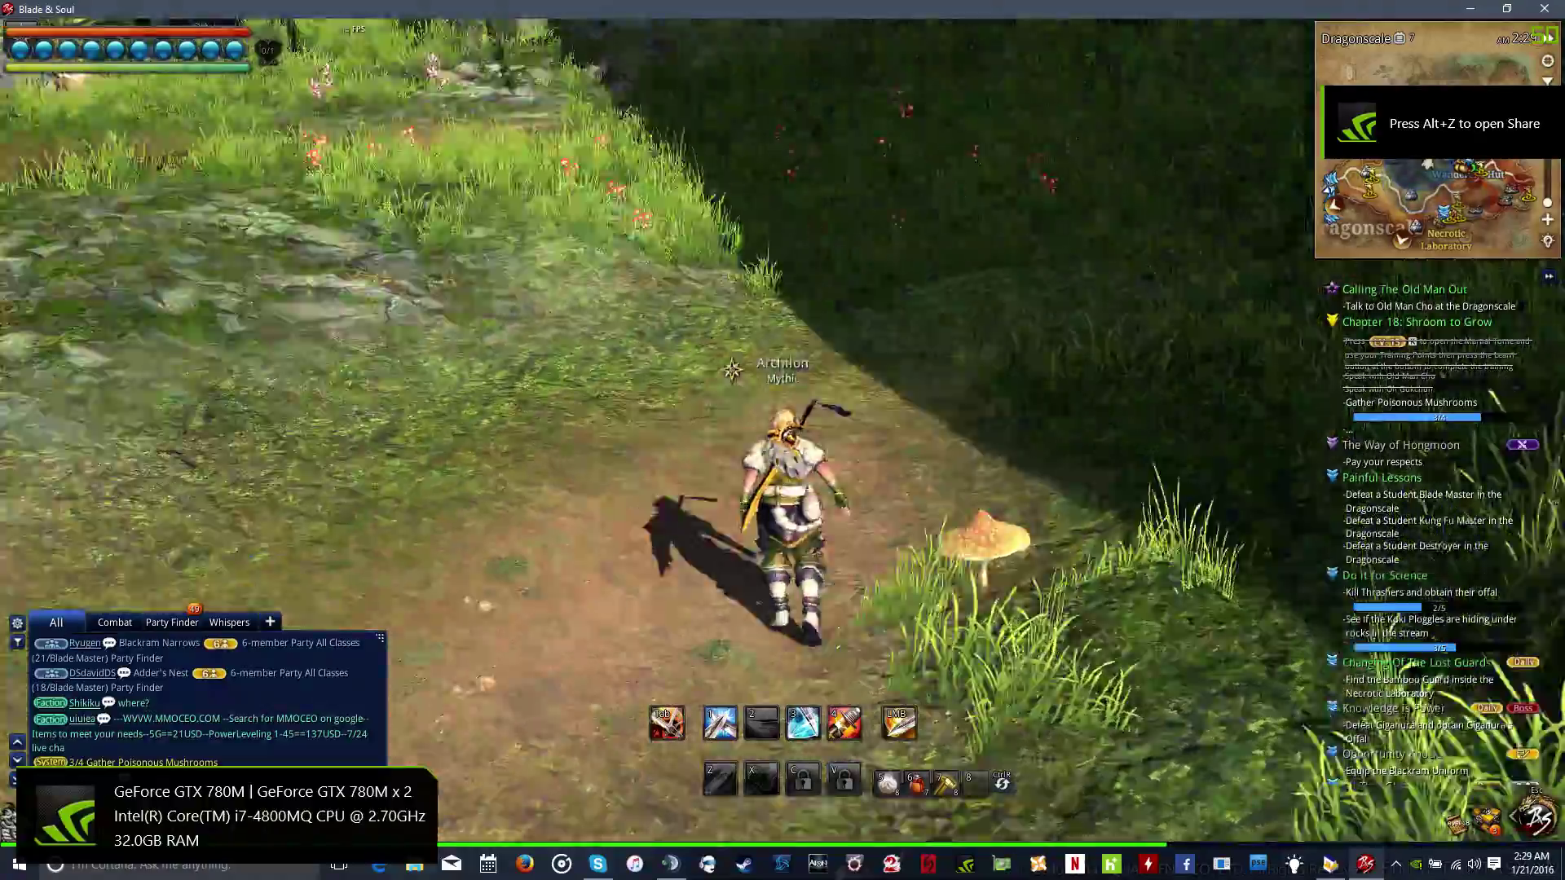
{"action": "key", "text": "w"}
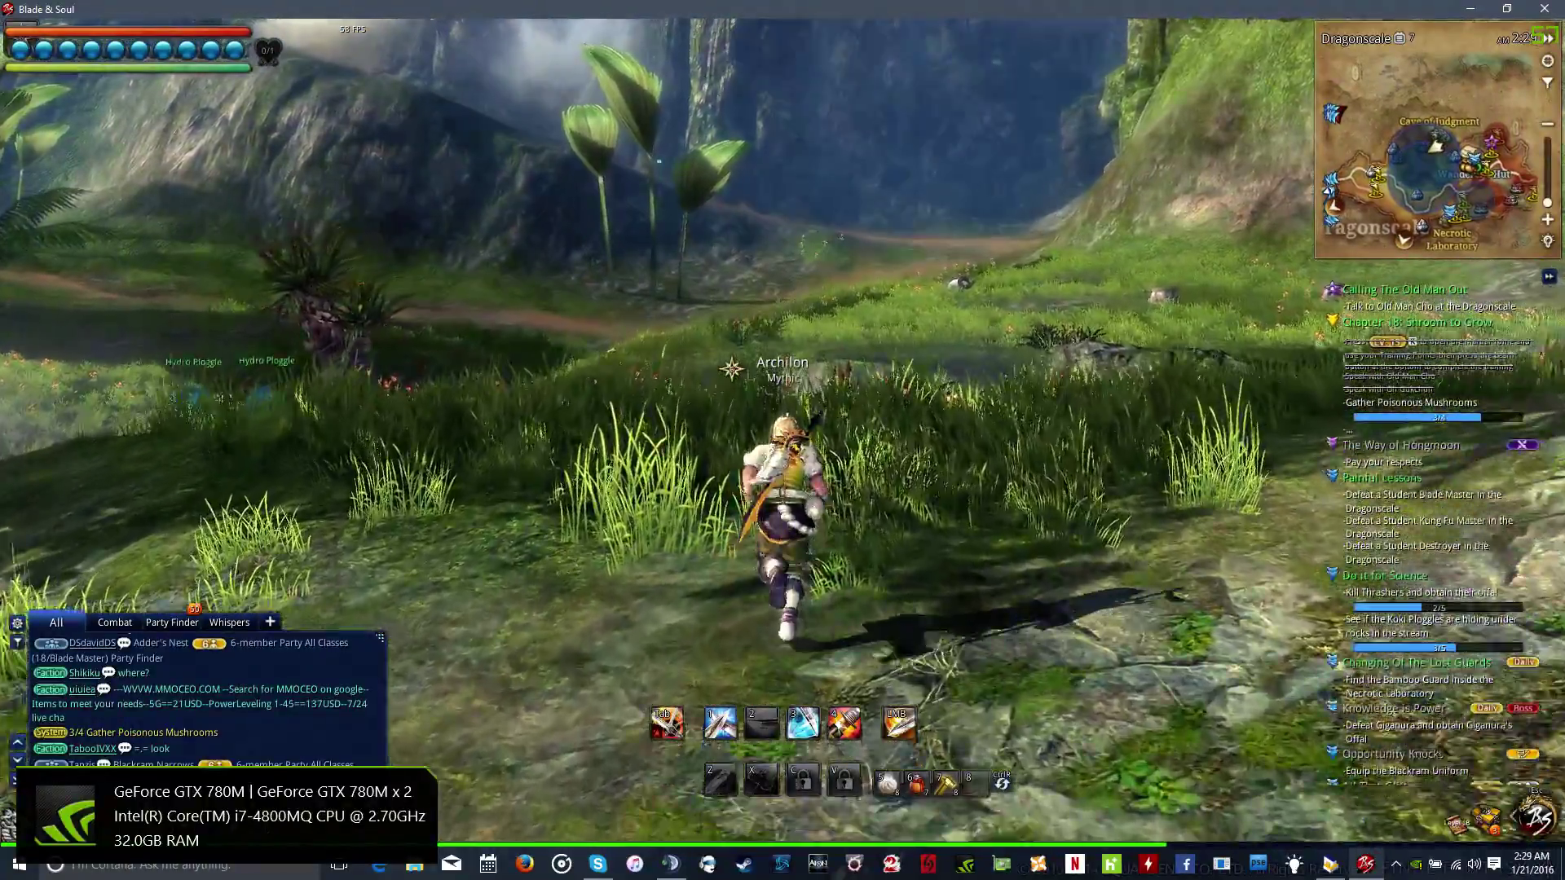
{"action": "key", "text": "w"}
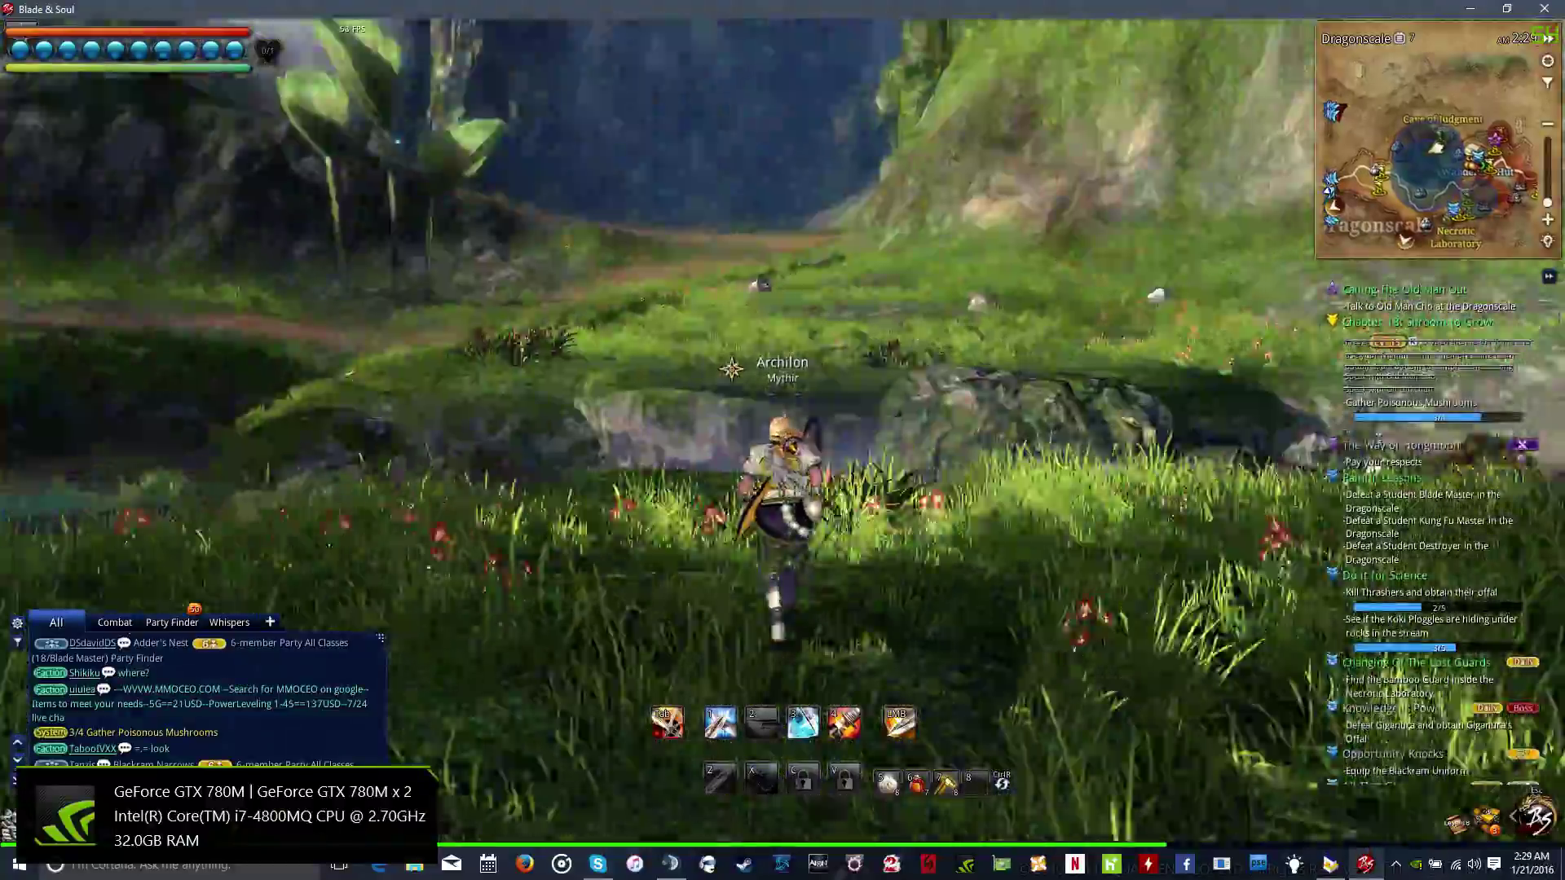
{"action": "key", "text": "w"}
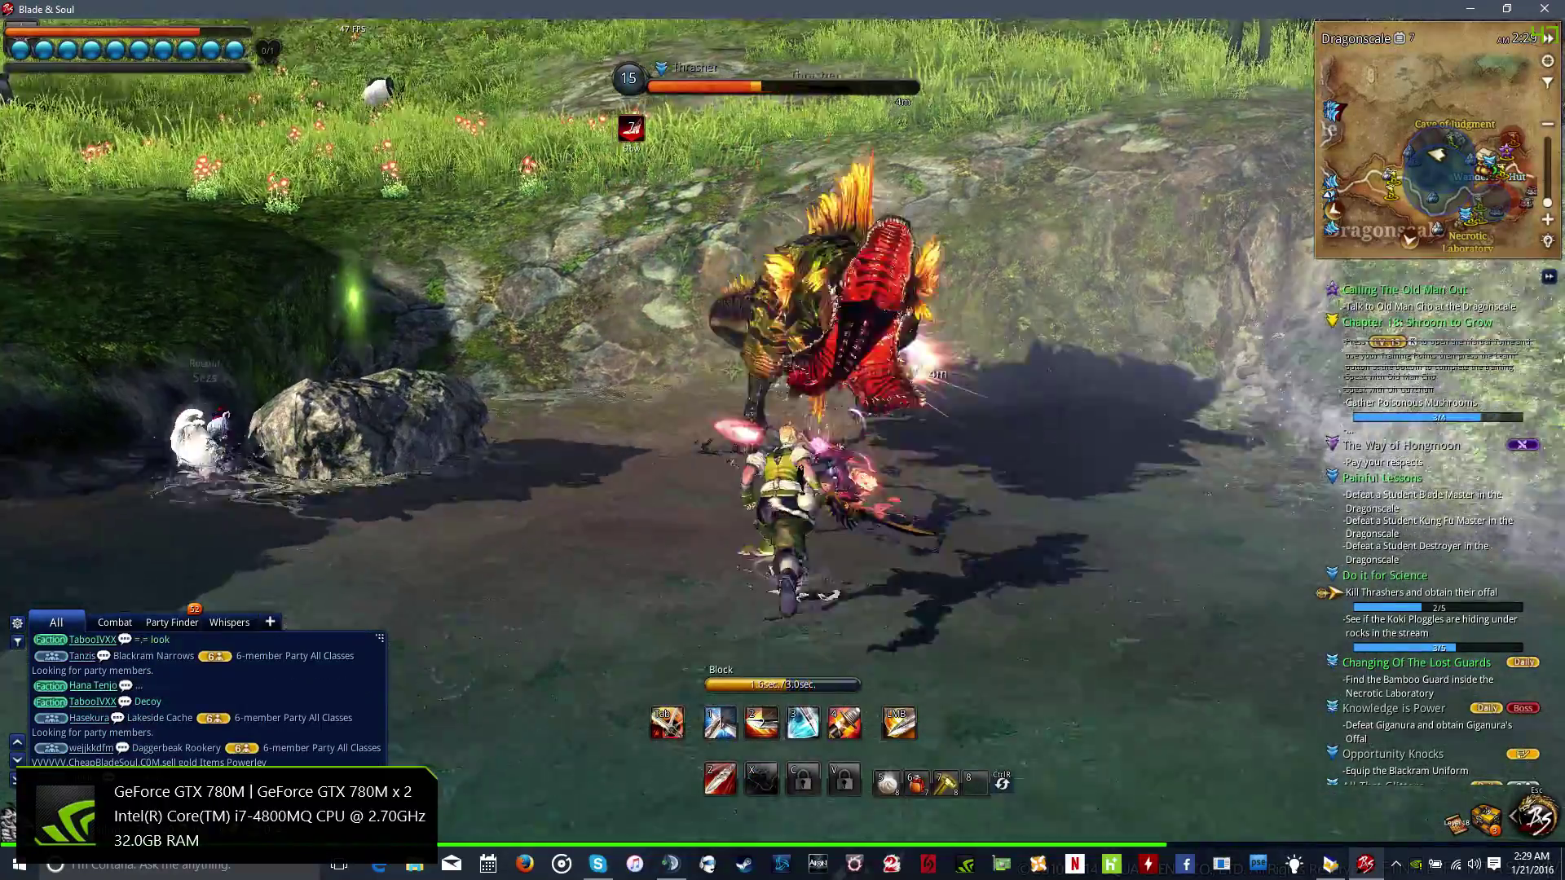
- Fight the Thrasher in the shallow water with the character's attack skills and run back onto the grassy bank
{"action": "key", "text": "3"}
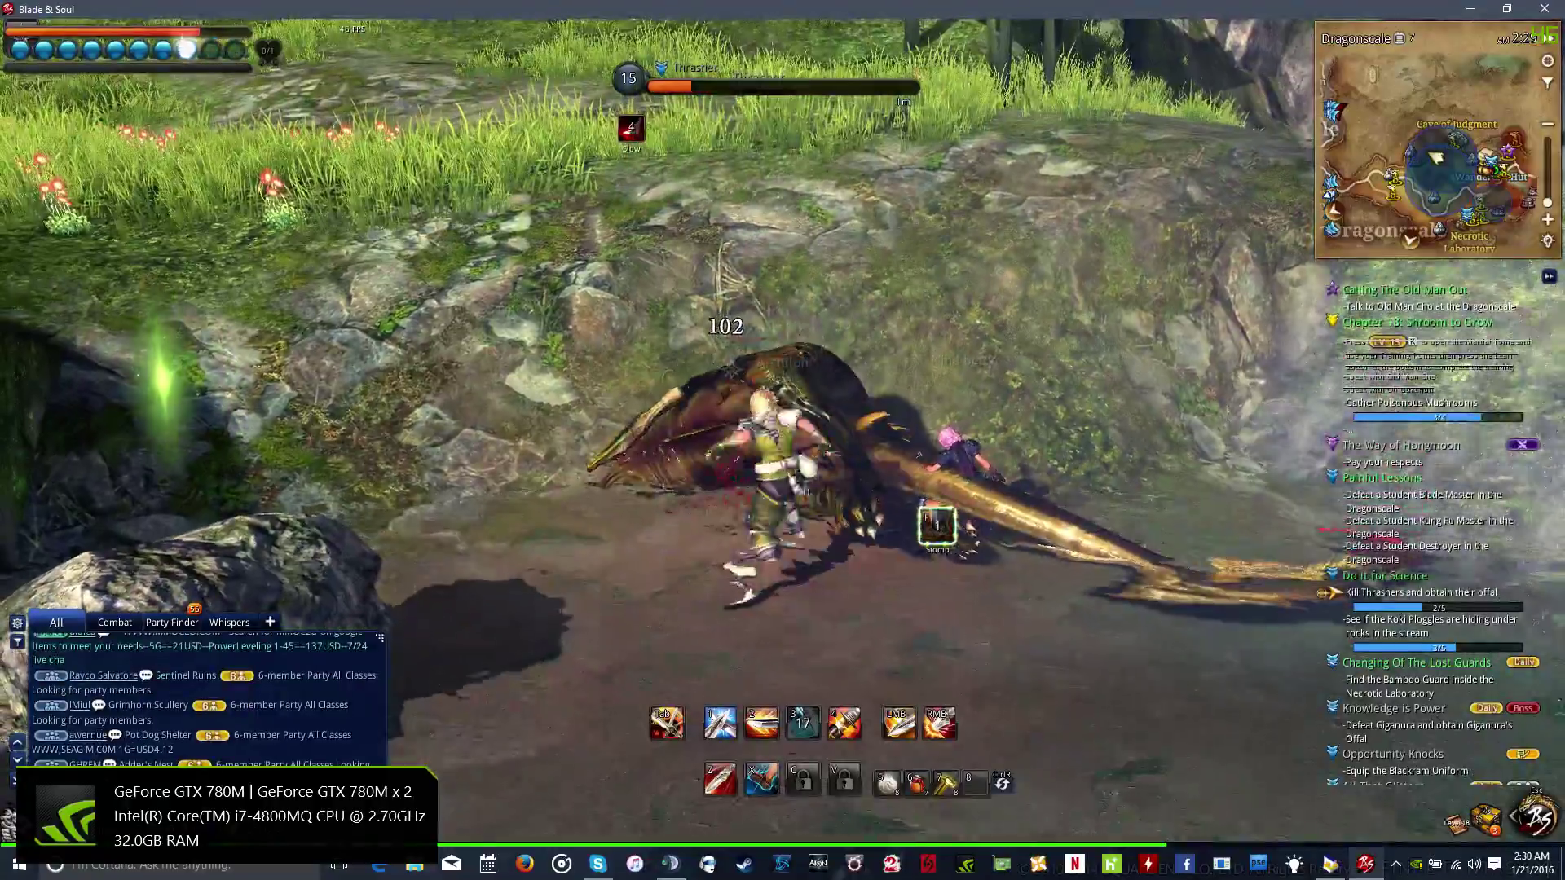
{"action": "left_click", "coordinate": [783, 441]}
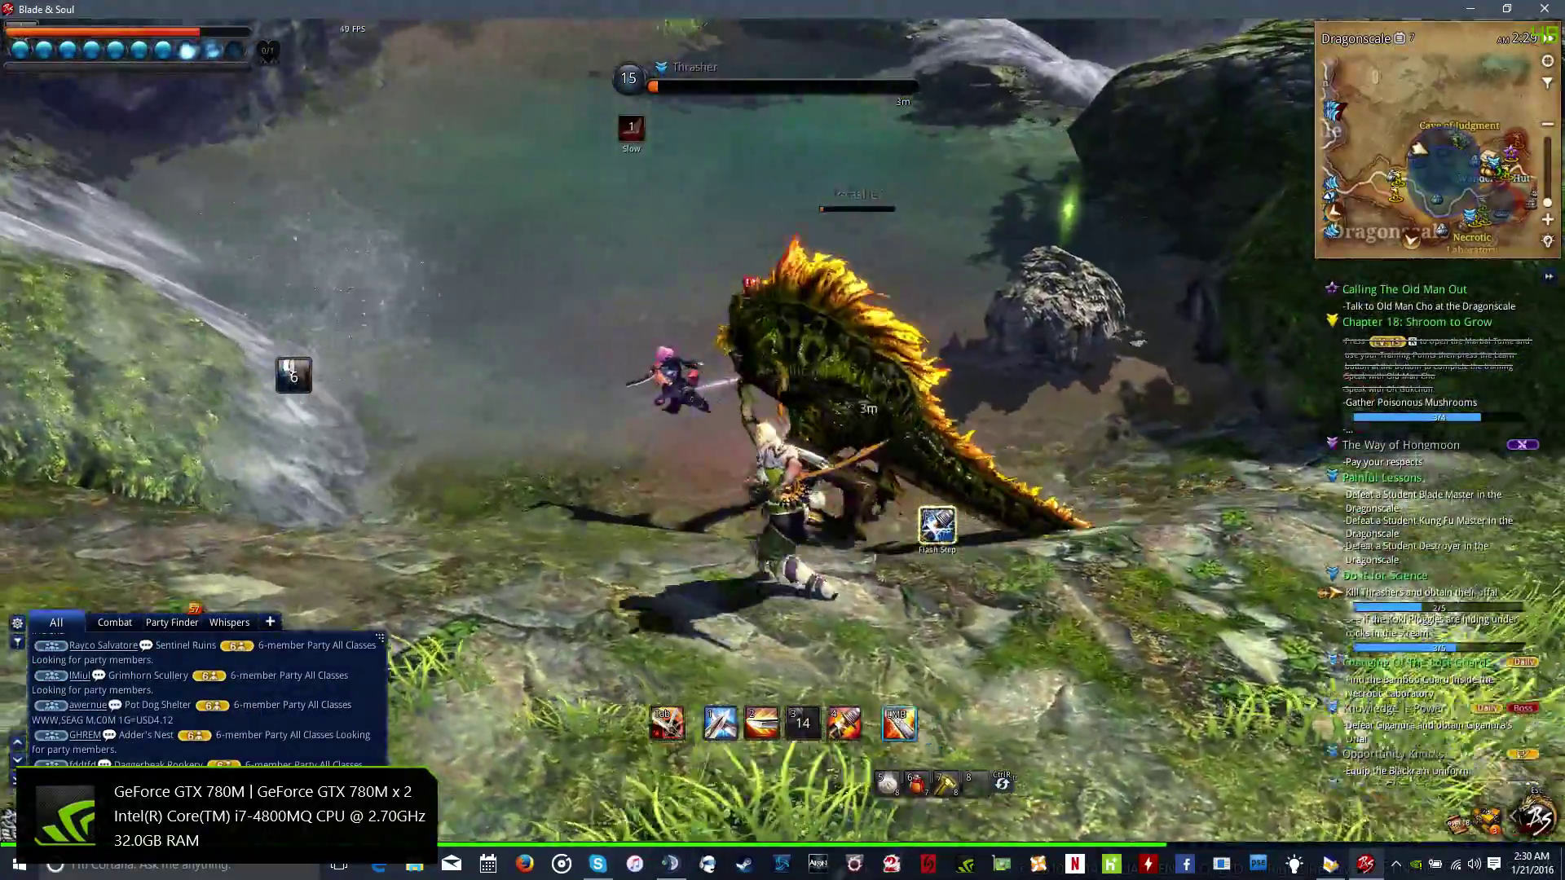
{"action": "key", "text": "2"}
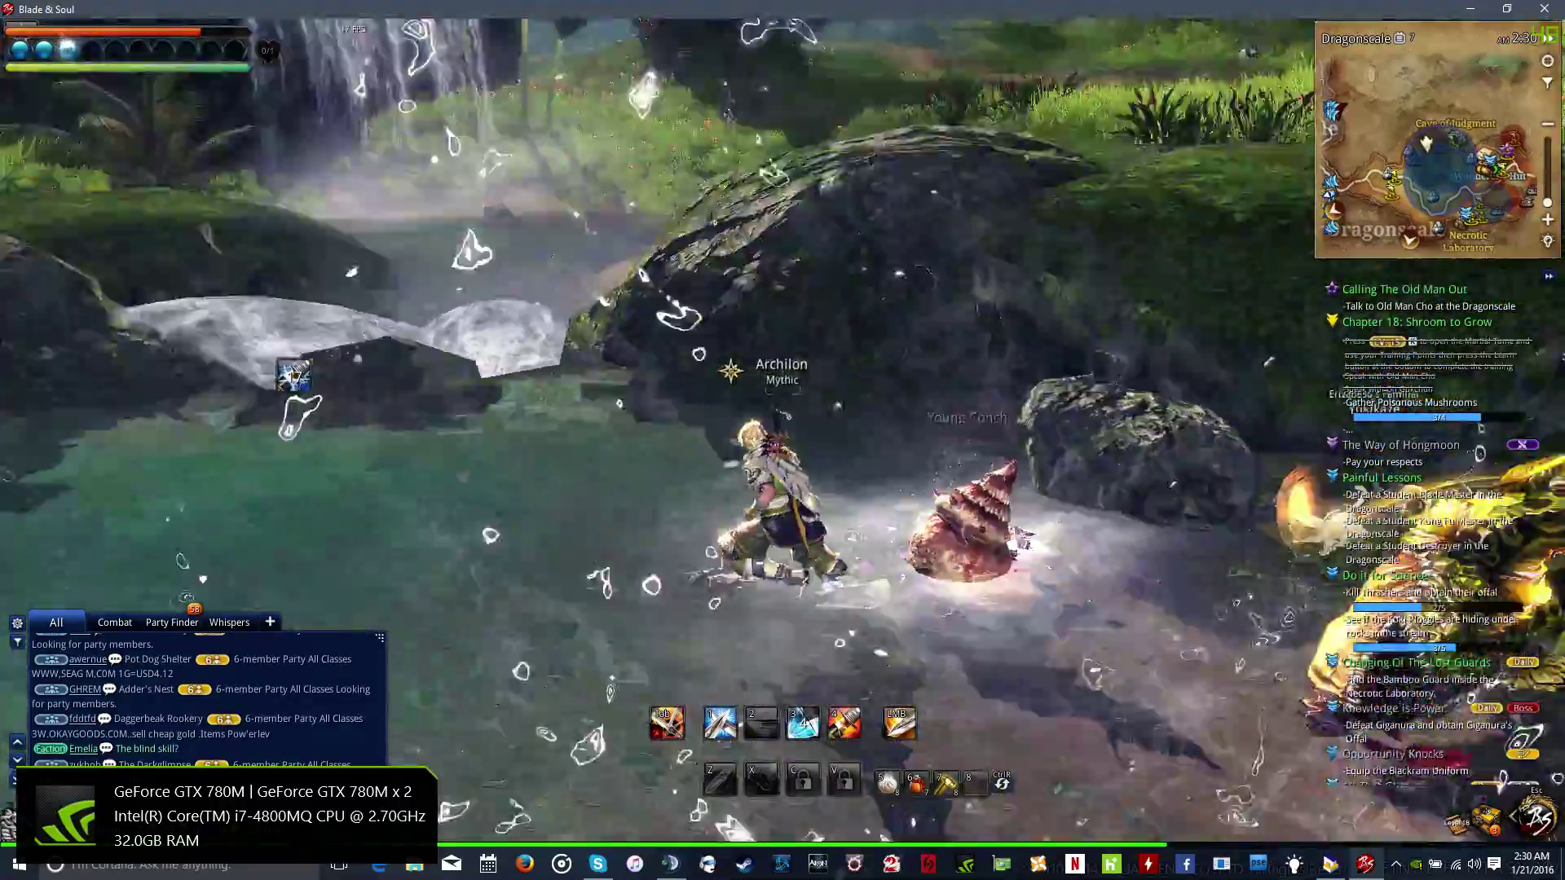
{"action": "key", "text": "2"}
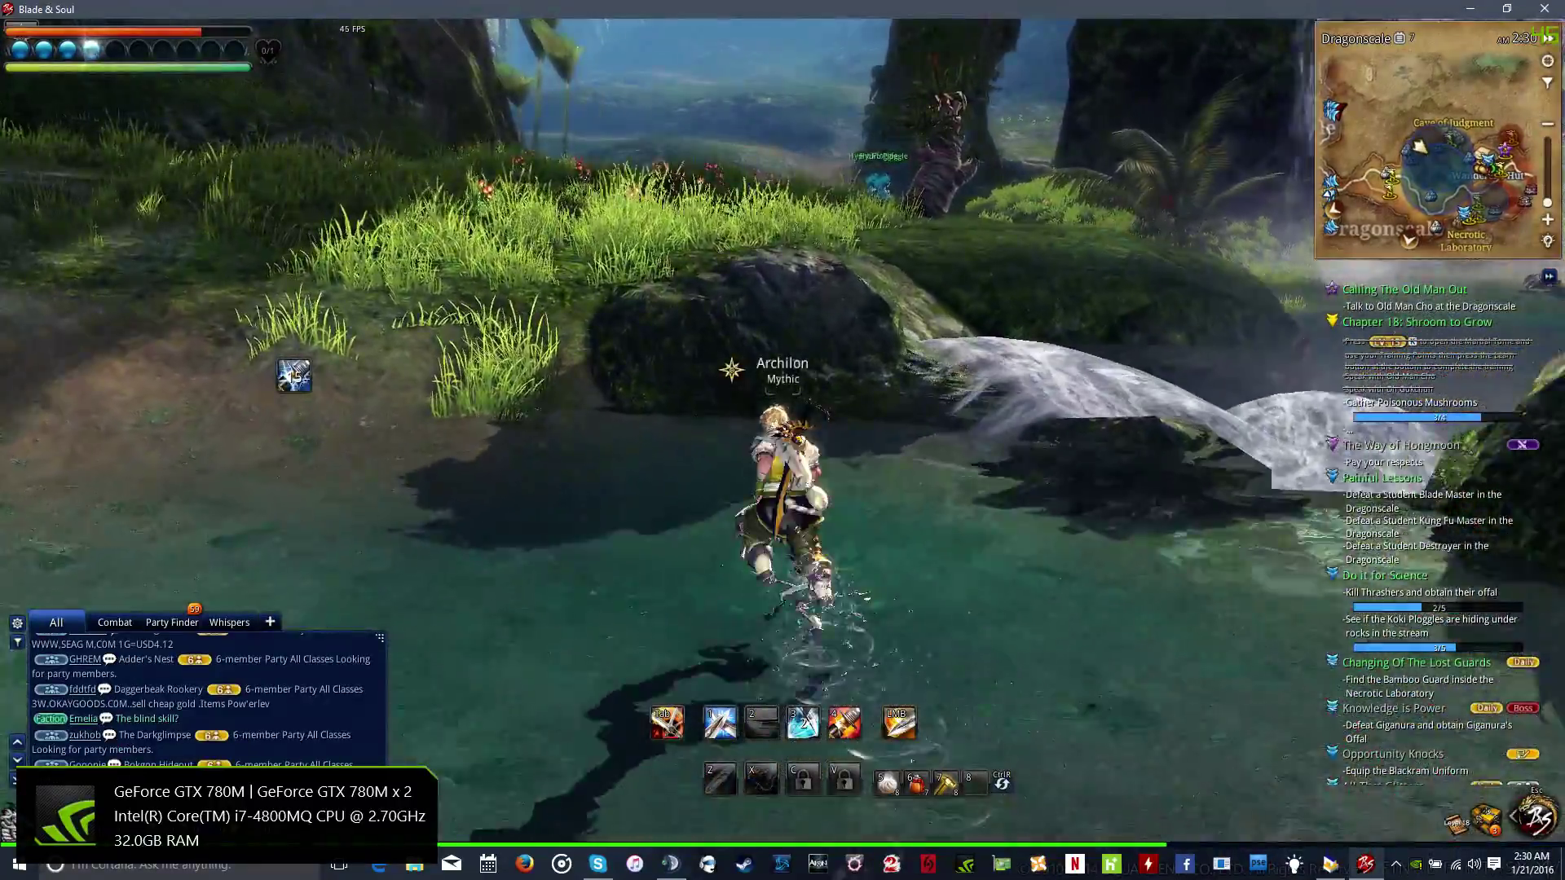
{"action": "key", "text": "w"}
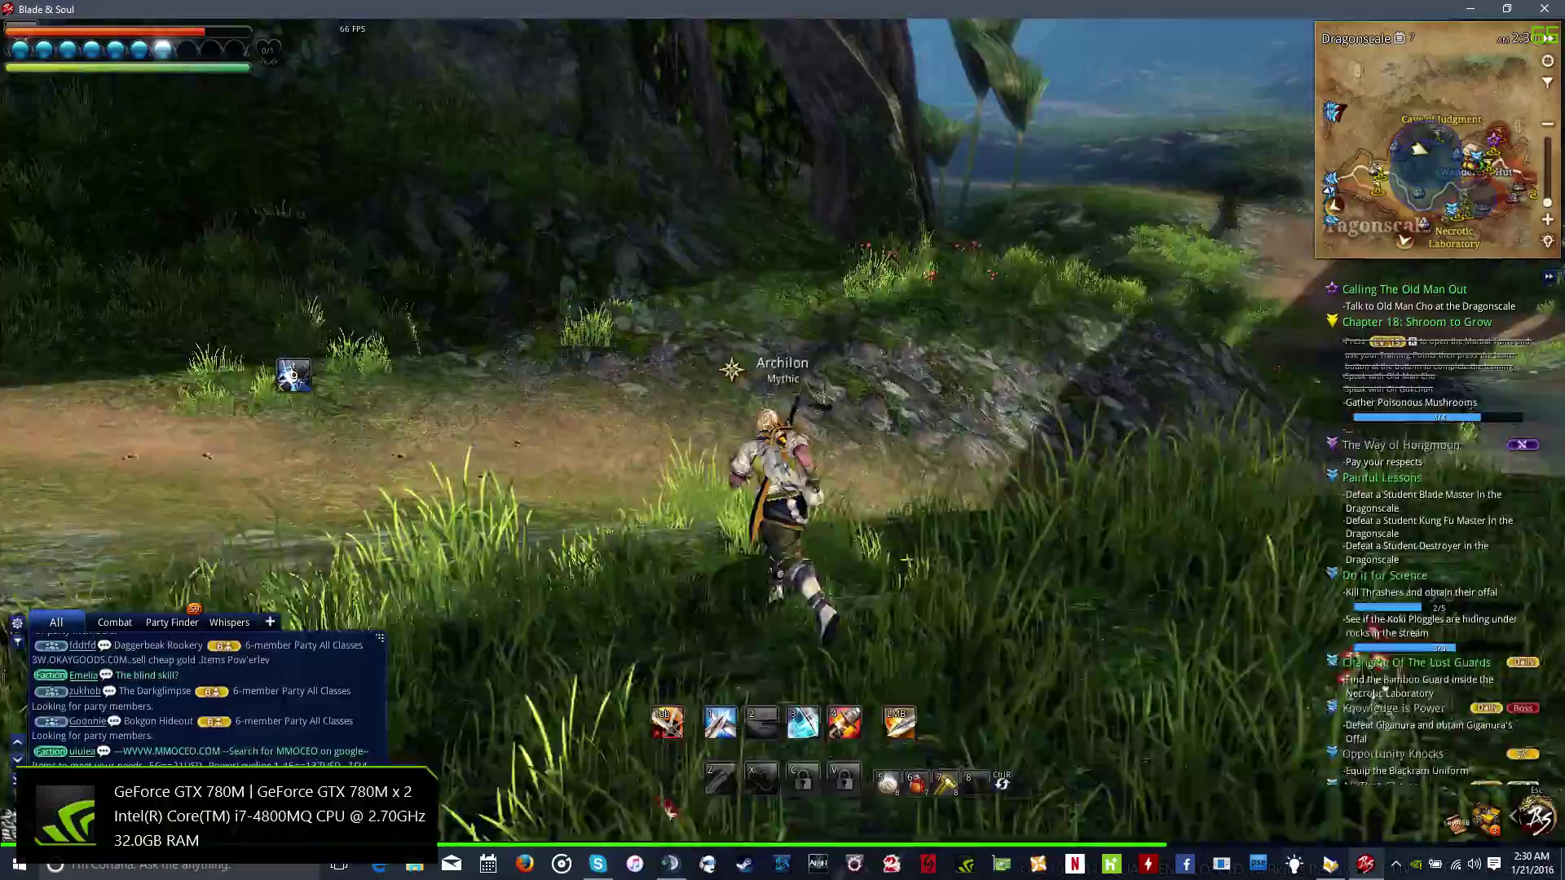
{"action": "key", "text": "a"}
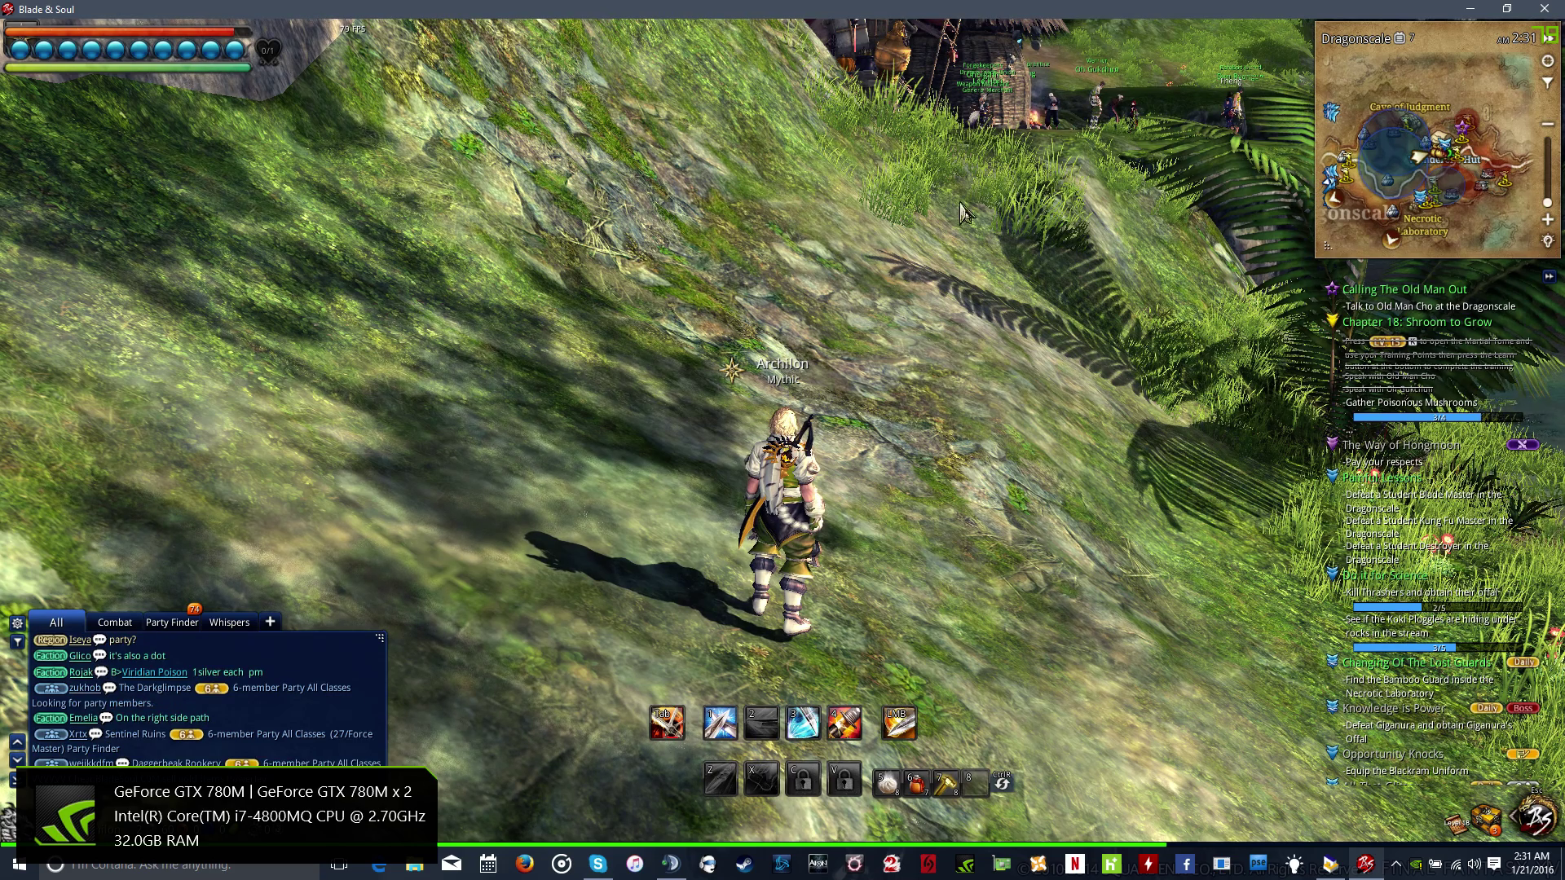
- Open Task Manager, examine the running processes and their CPU and memory use, and close it
{"action": "left_click", "coordinate": [1406, 871]}
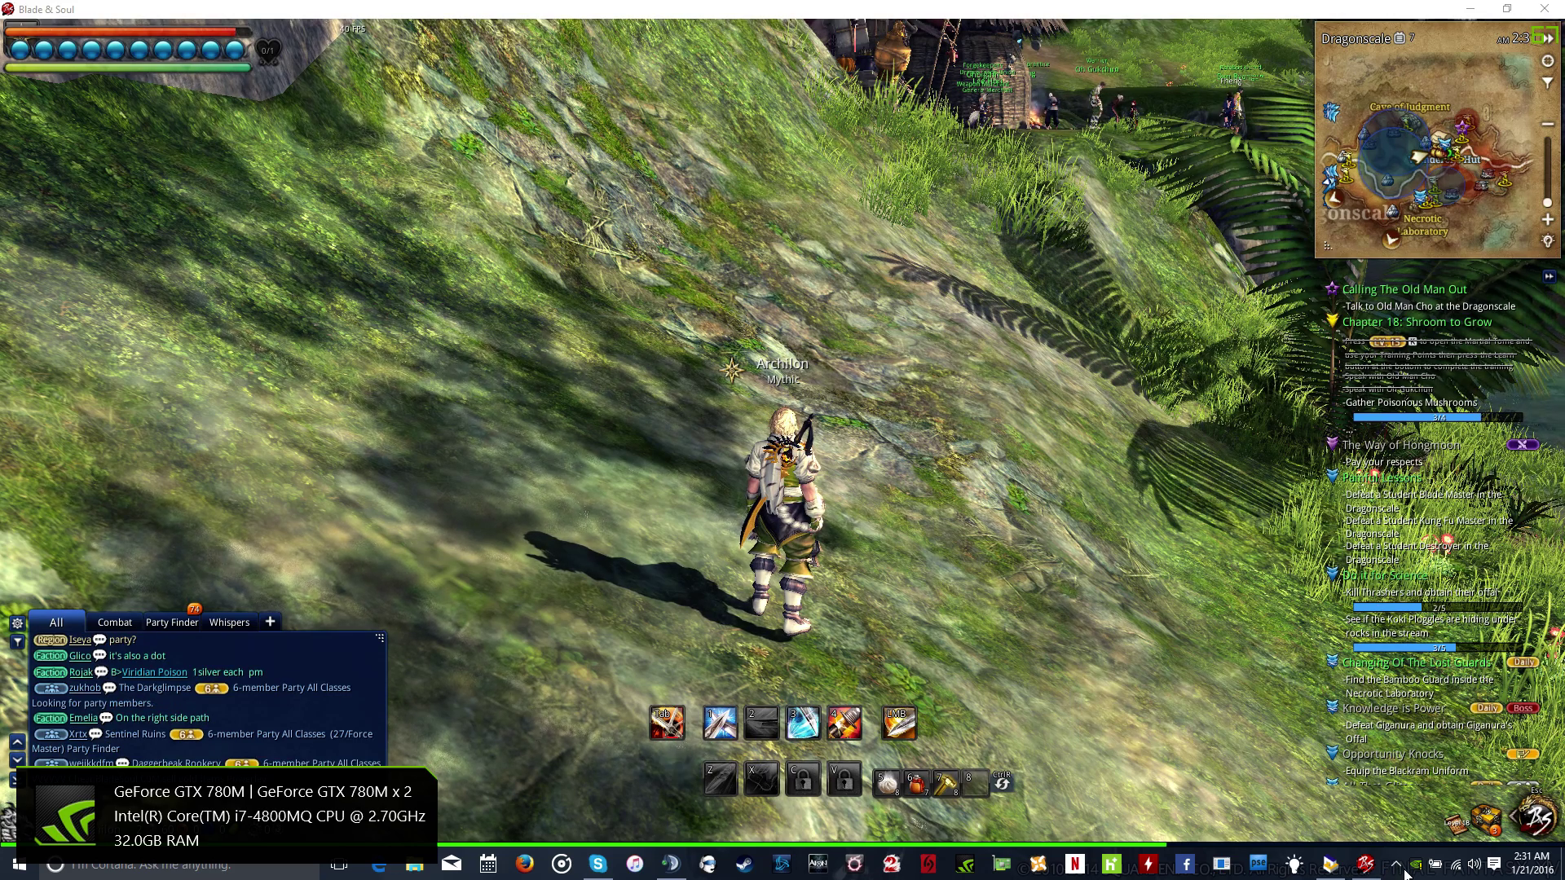
{"action": "right_click", "coordinate": [1406, 874]}
{"action": "left_click", "coordinate": [1405, 783]}
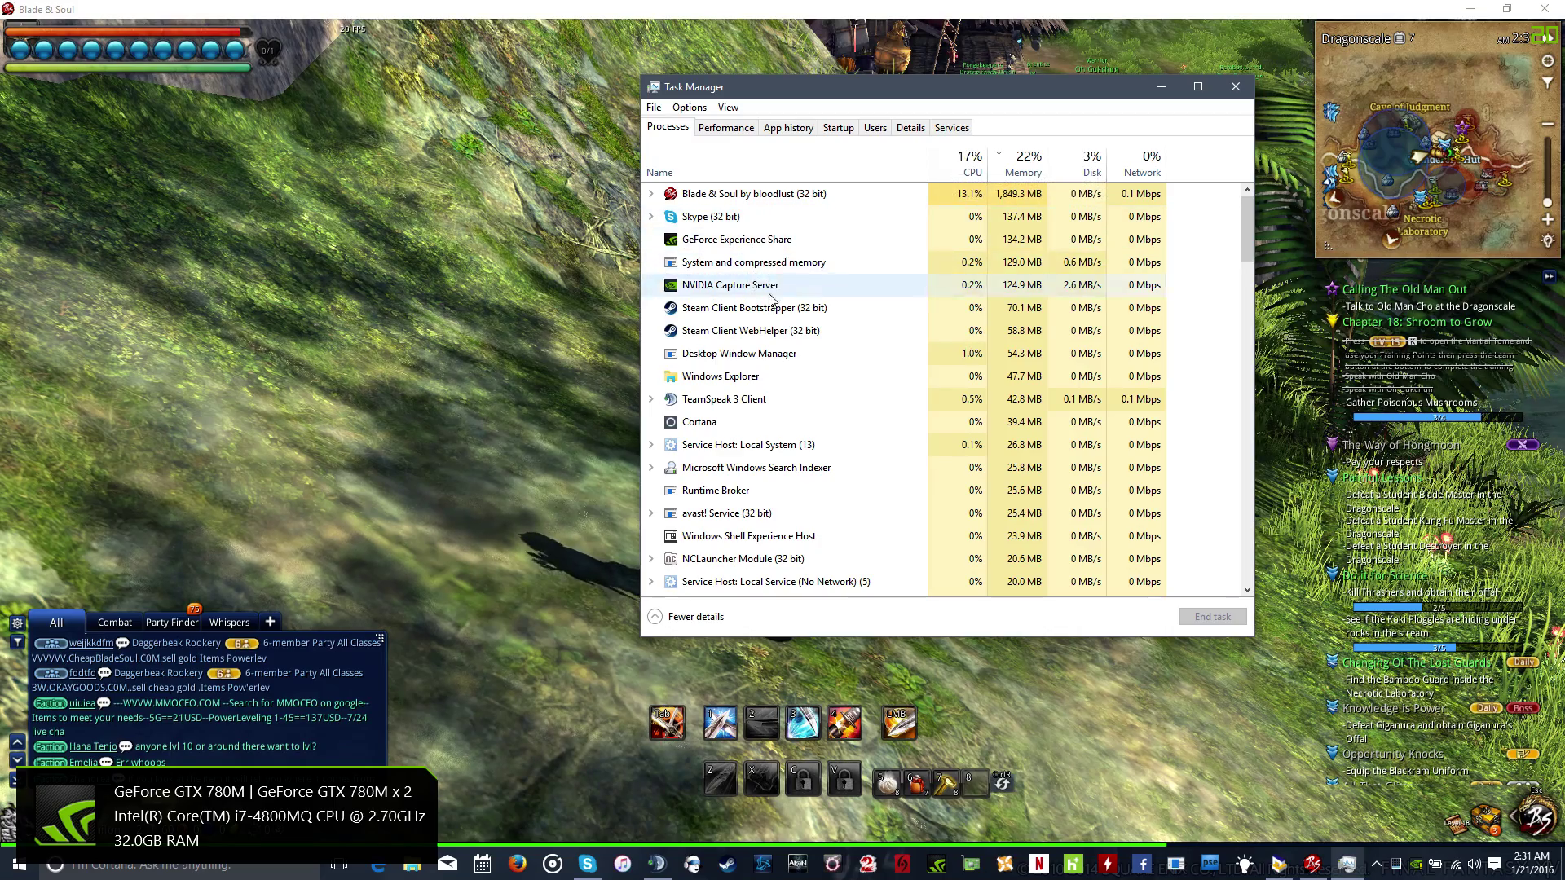
{"action": "scroll", "coordinate": [770, 300], "scroll_direction": "down", "scroll_amount": 15}
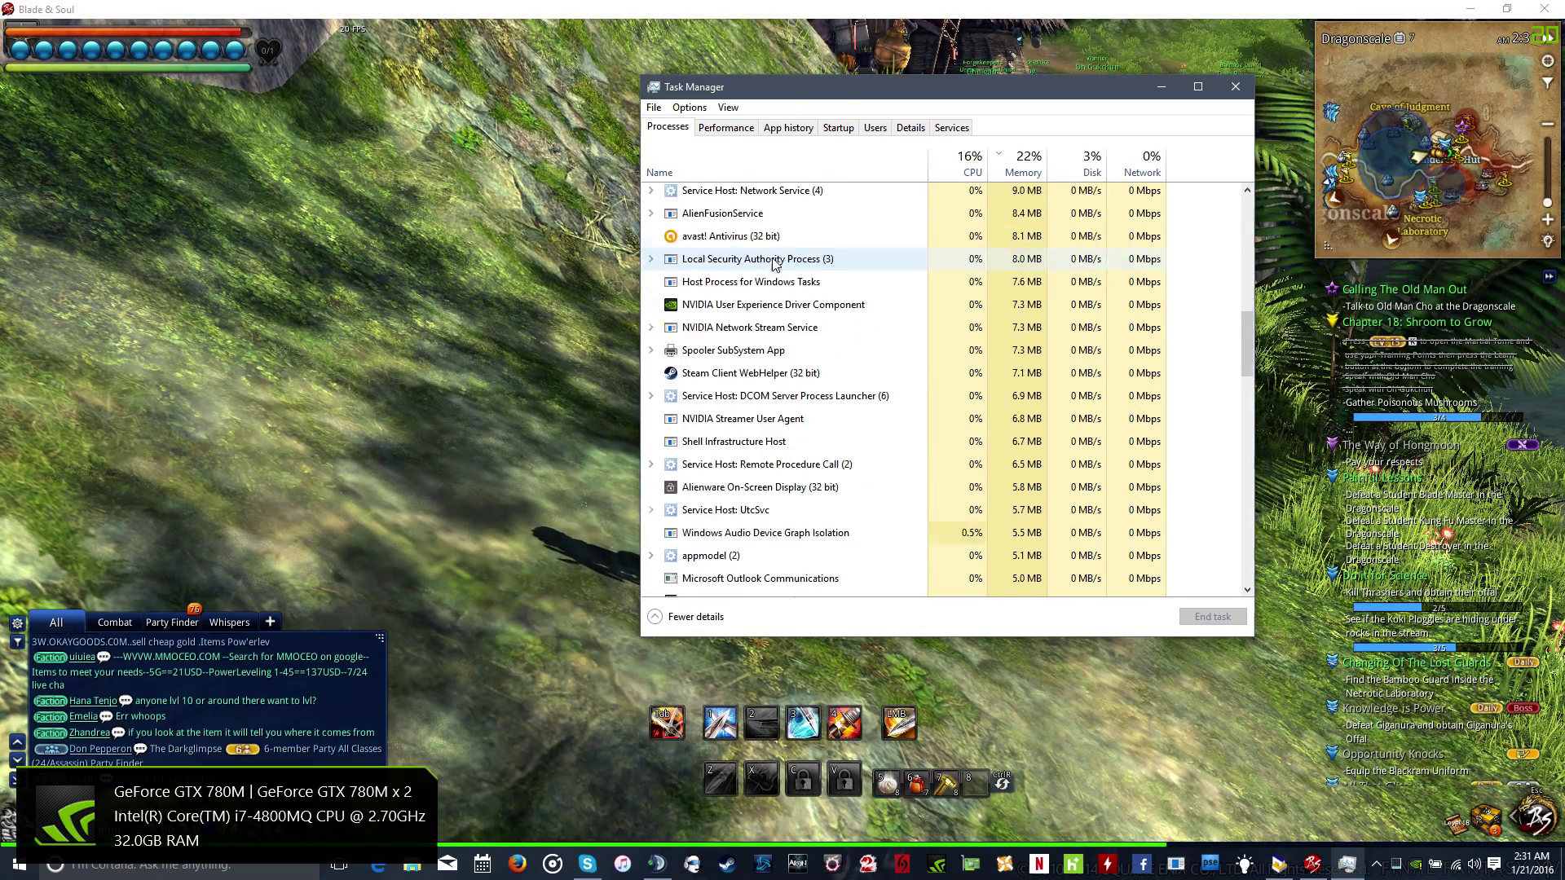
{"action": "scroll", "coordinate": [774, 262], "scroll_direction": "down", "scroll_amount": 6}
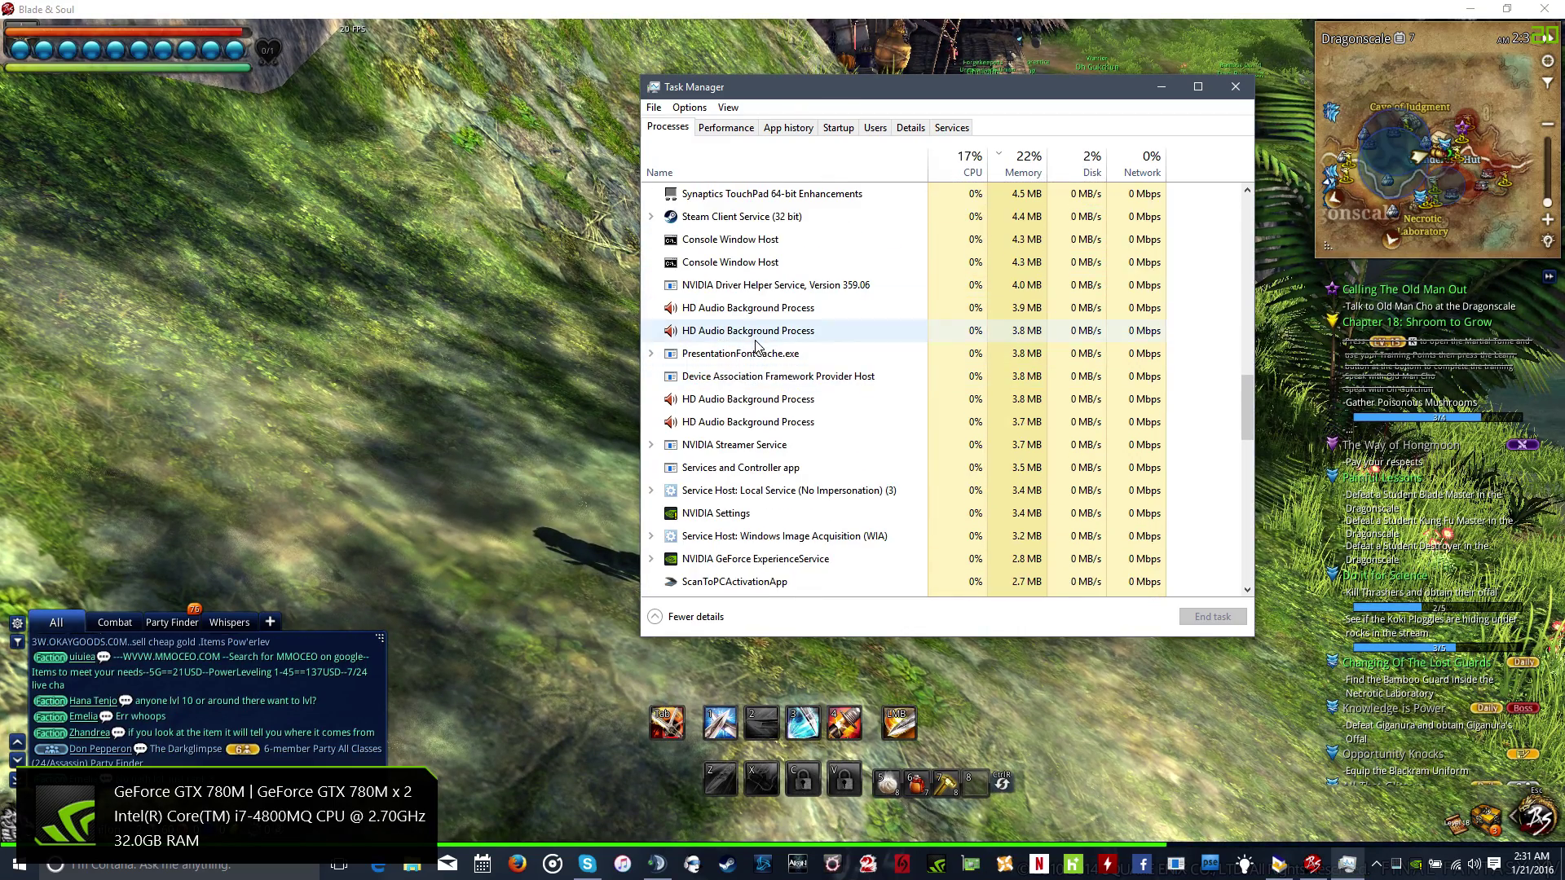
{"action": "scroll", "coordinate": [756, 342], "scroll_direction": "down", "scroll_amount": 15}
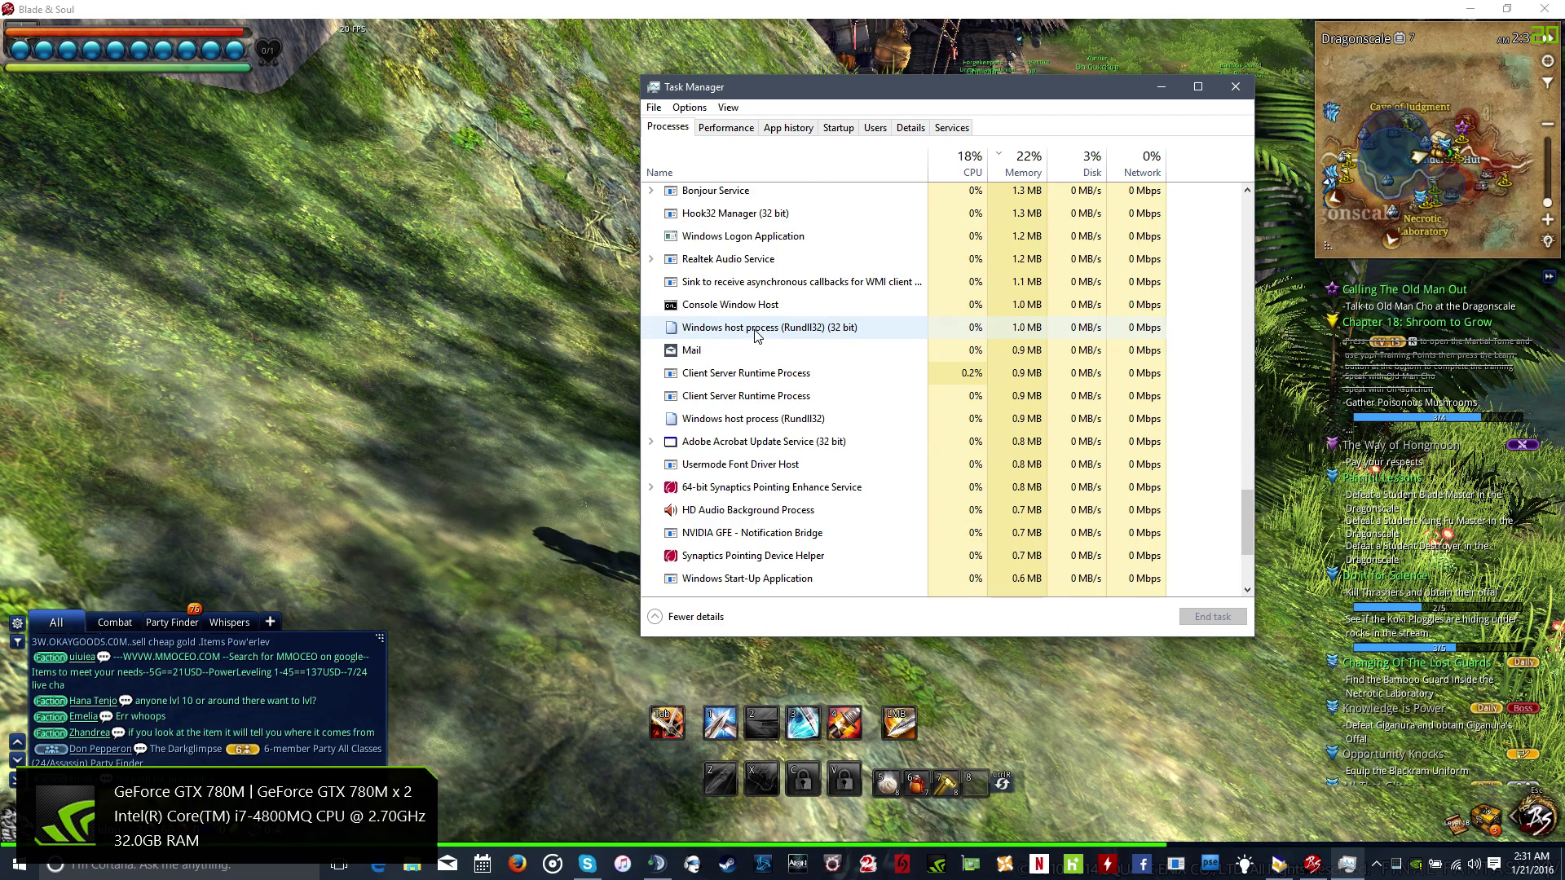
{"action": "scroll", "coordinate": [756, 310], "scroll_direction": "up", "scroll_amount": 10}
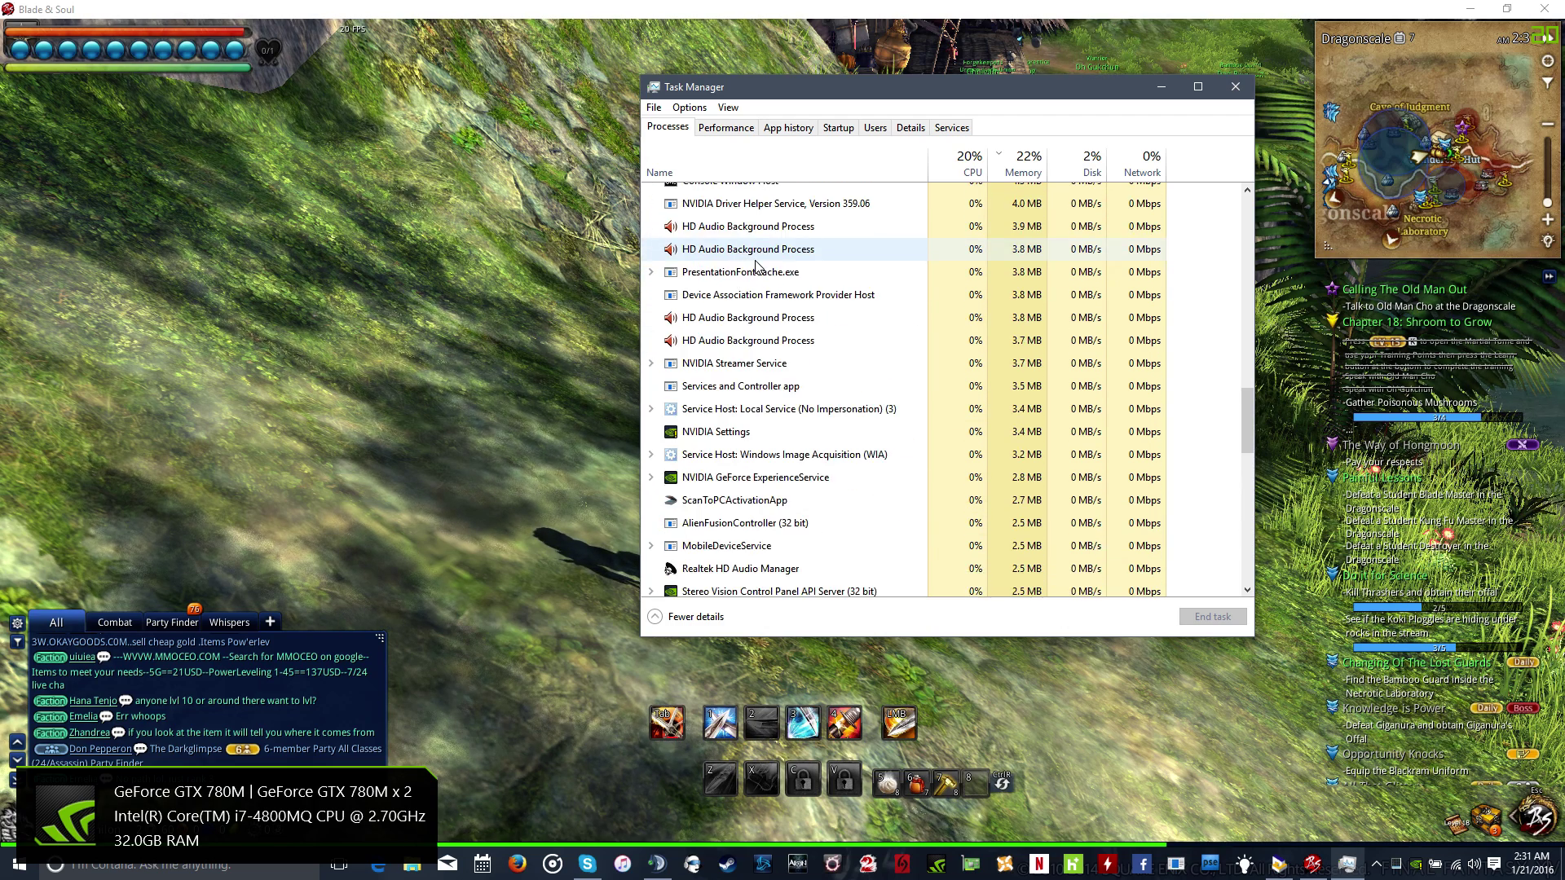
{"action": "scroll", "coordinate": [756, 265], "scroll_direction": "up", "scroll_amount": 4}
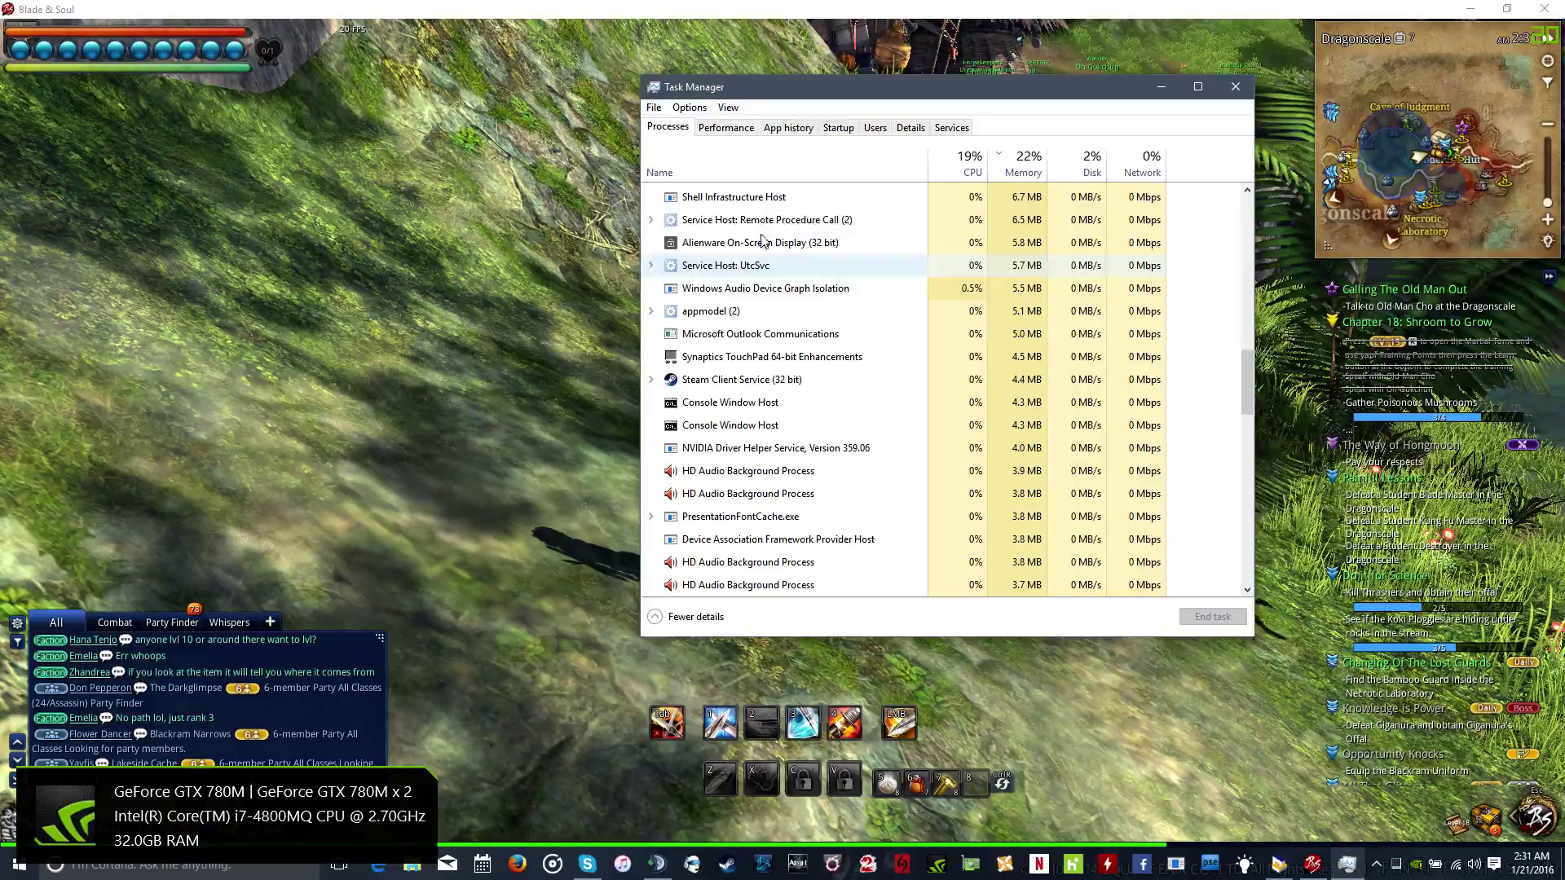
{"action": "left_click", "coordinate": [1235, 87]}
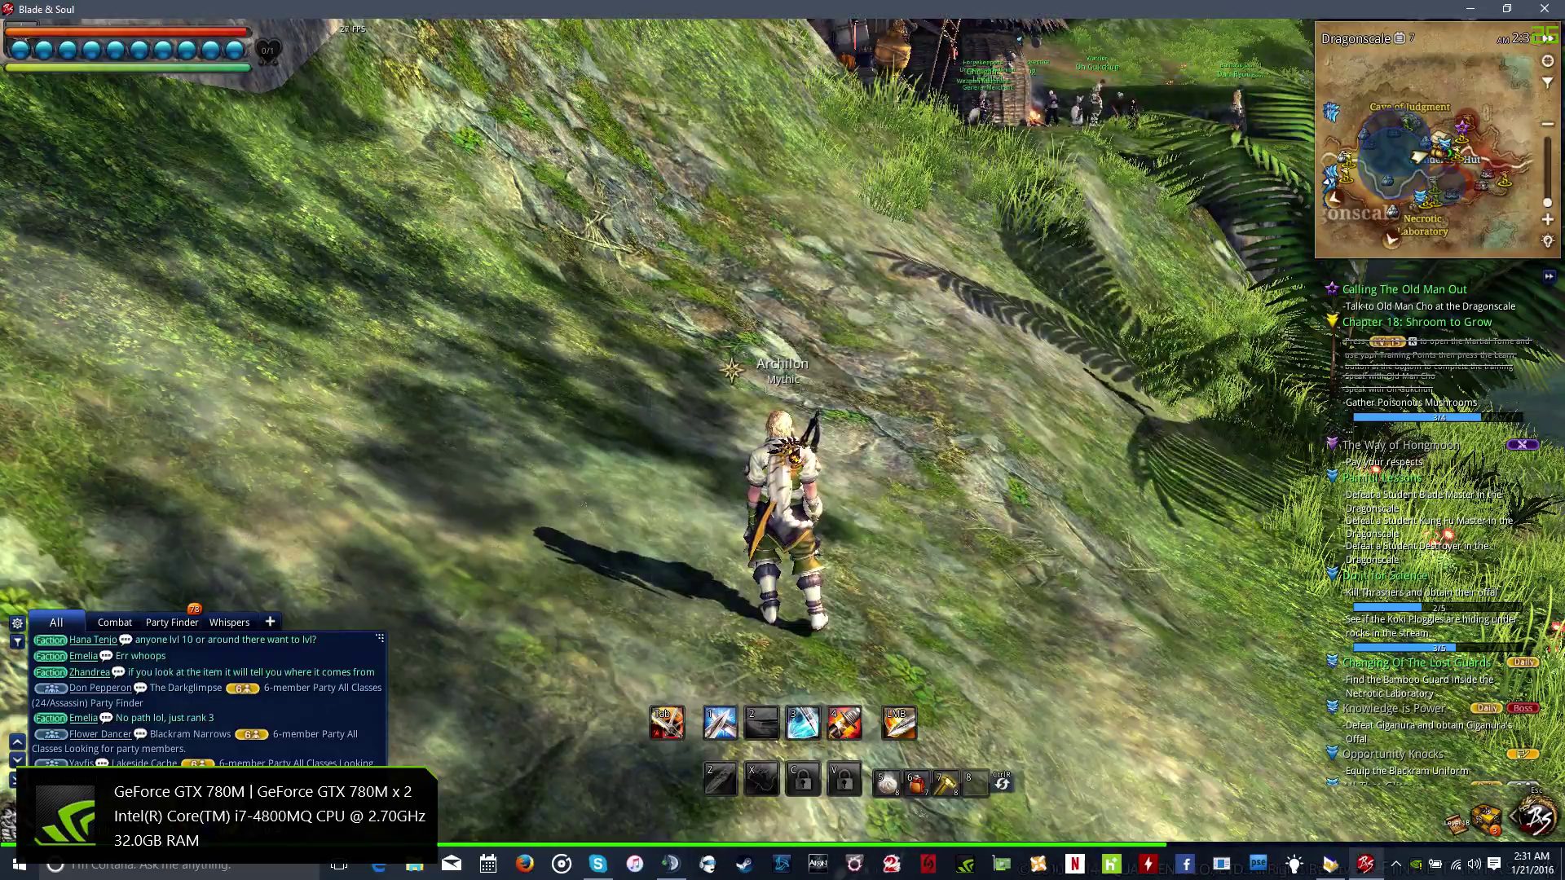
- Run down the slope to the glowing Poisonous Mushroom by the stream and gather it for Shroom to Grow
{"action": "key", "text": "w"}
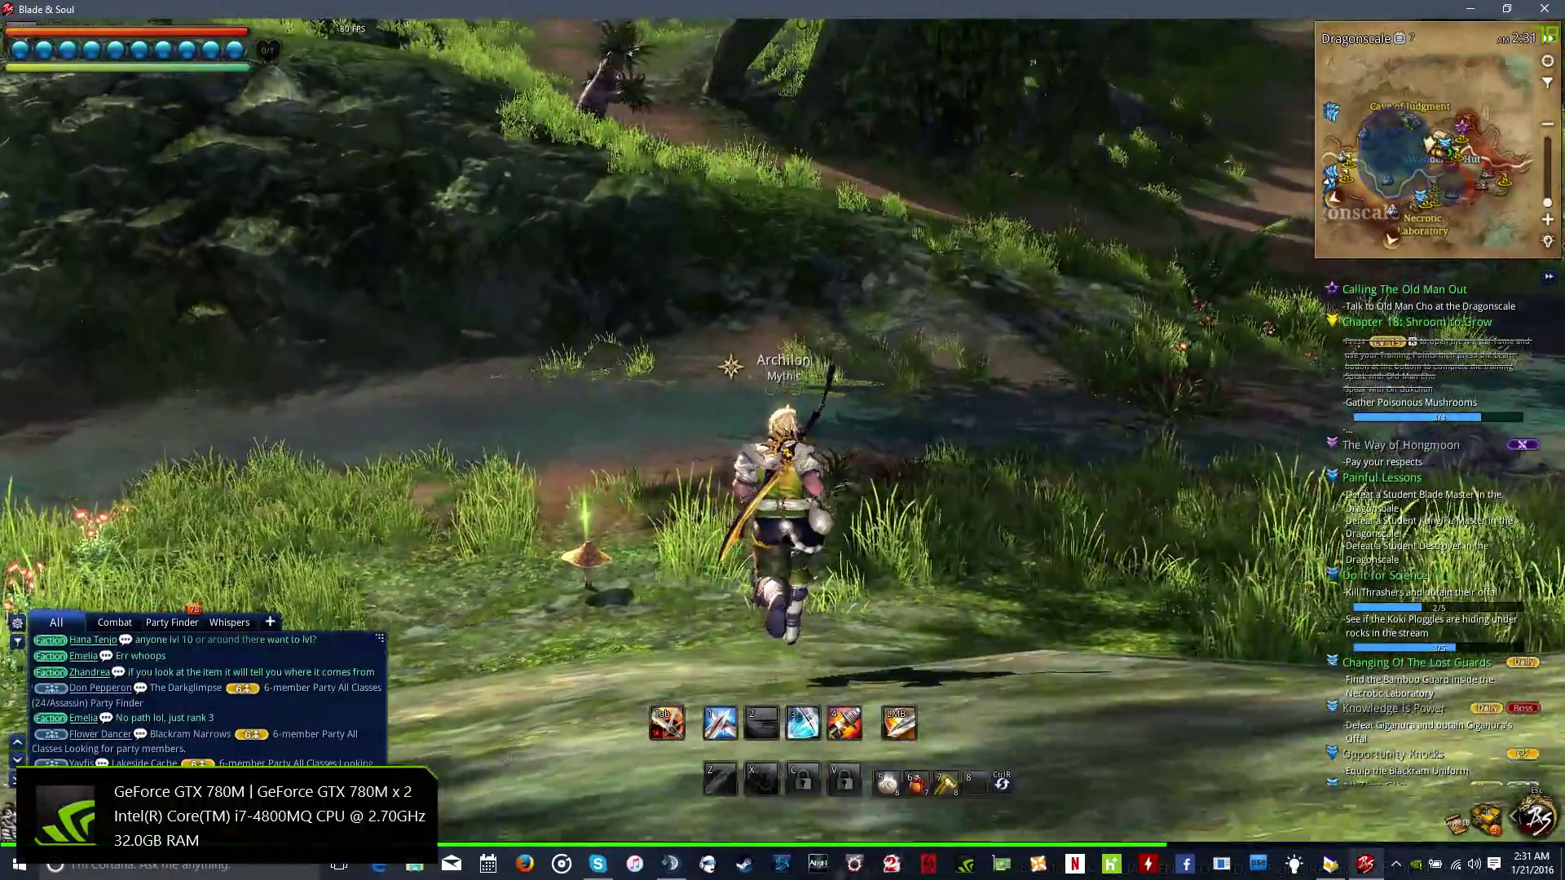
{"action": "key", "text": "f"}
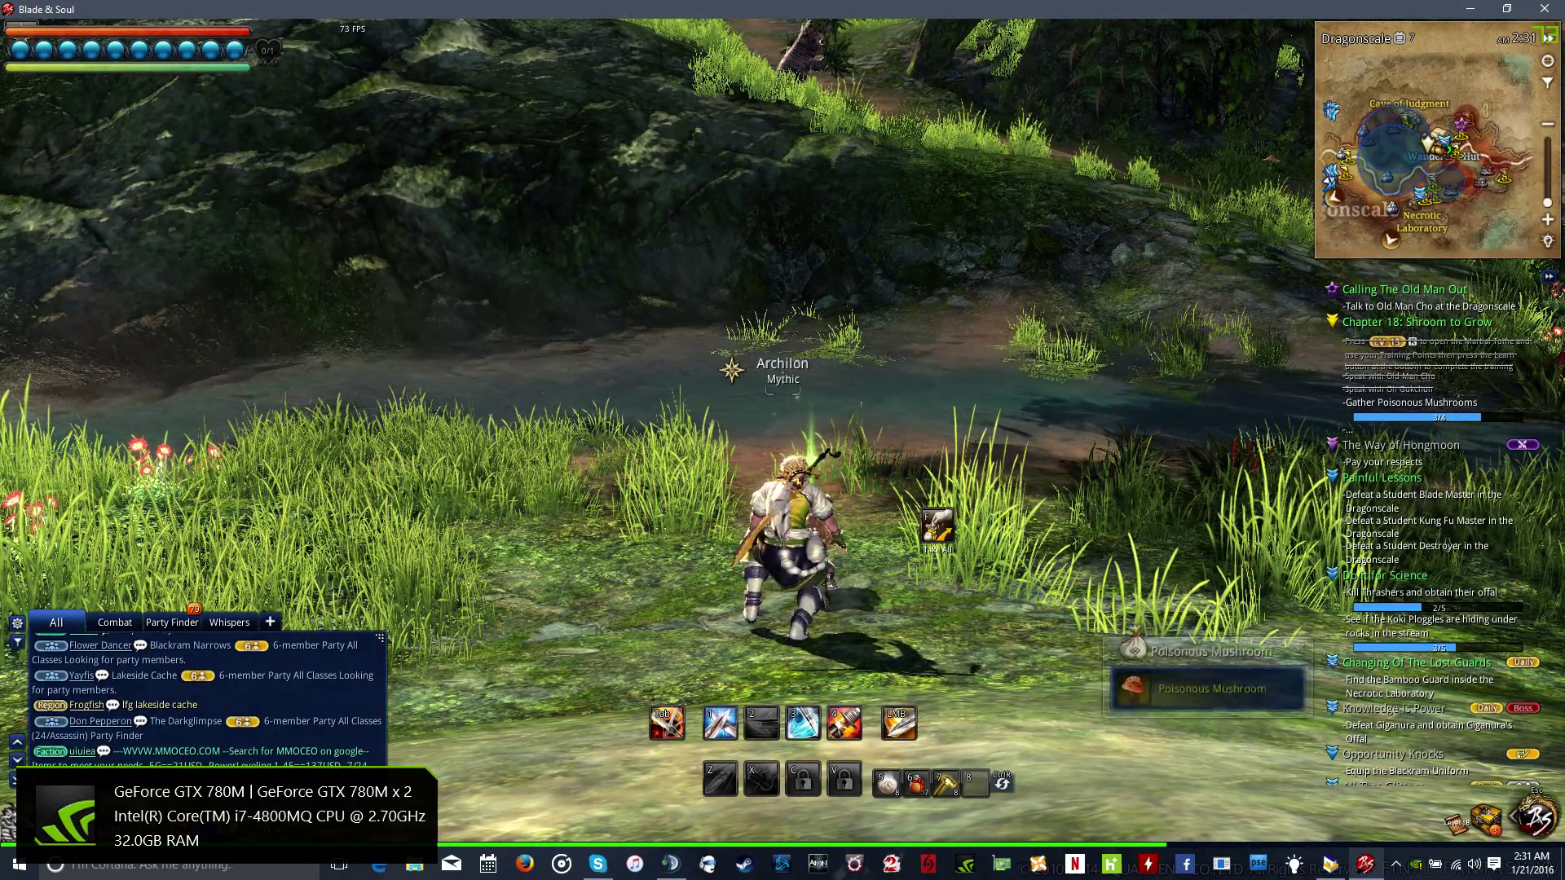
{"action": "key", "text": "f"}
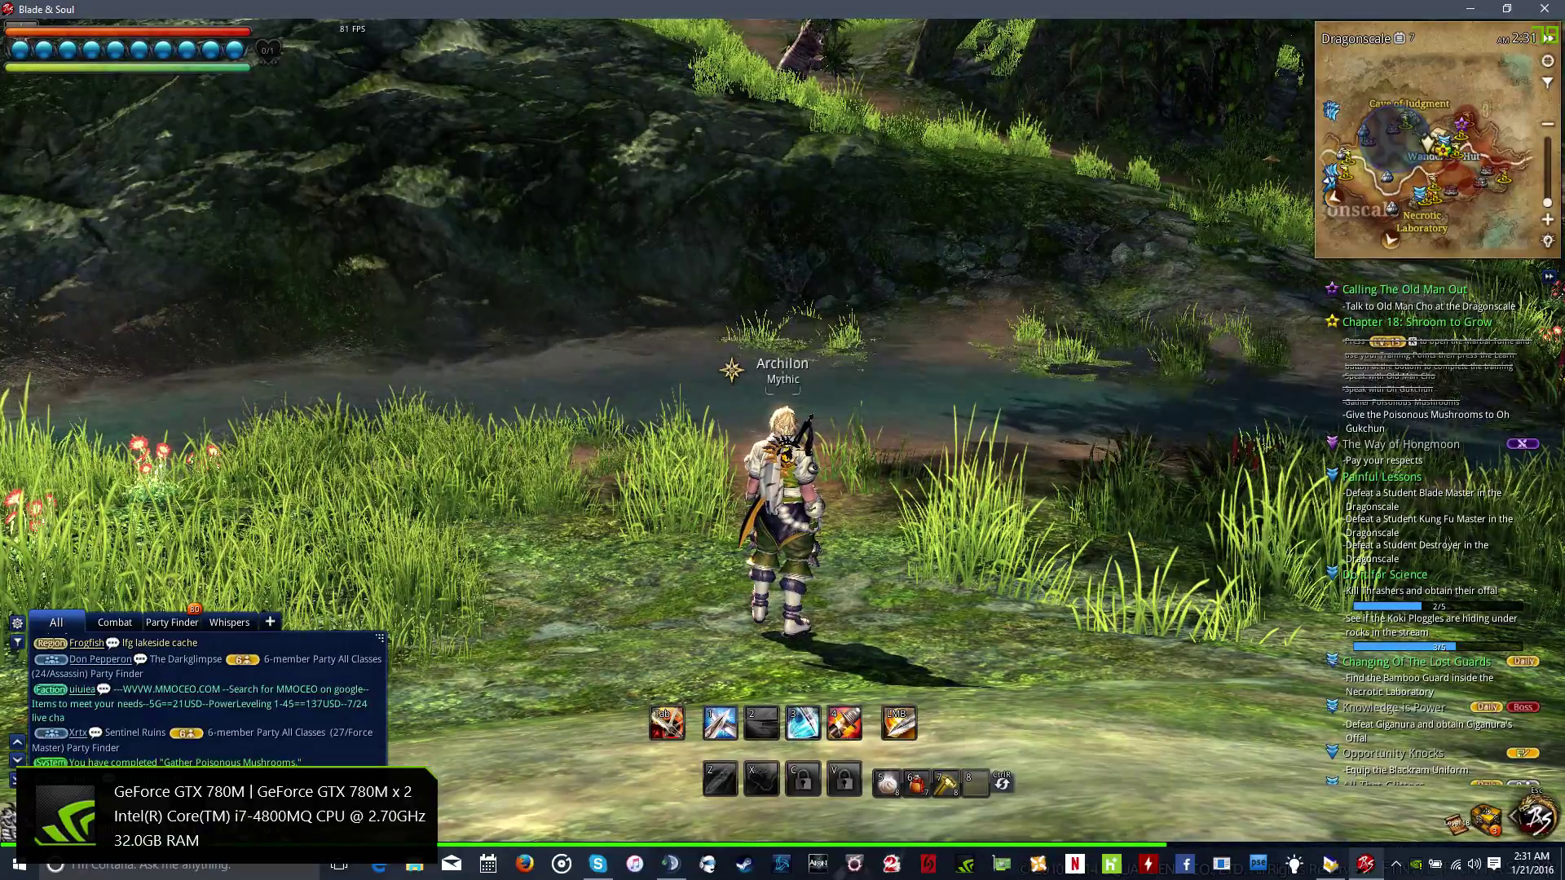
- Return to Oh Gukchun at Wanderer's Hut and hand in the mushrooms, going through his dialogue to complete Chapter 18: Shroom to Grow
{"action": "key", "text": "w"}
{"action": "key", "text": "shift"}
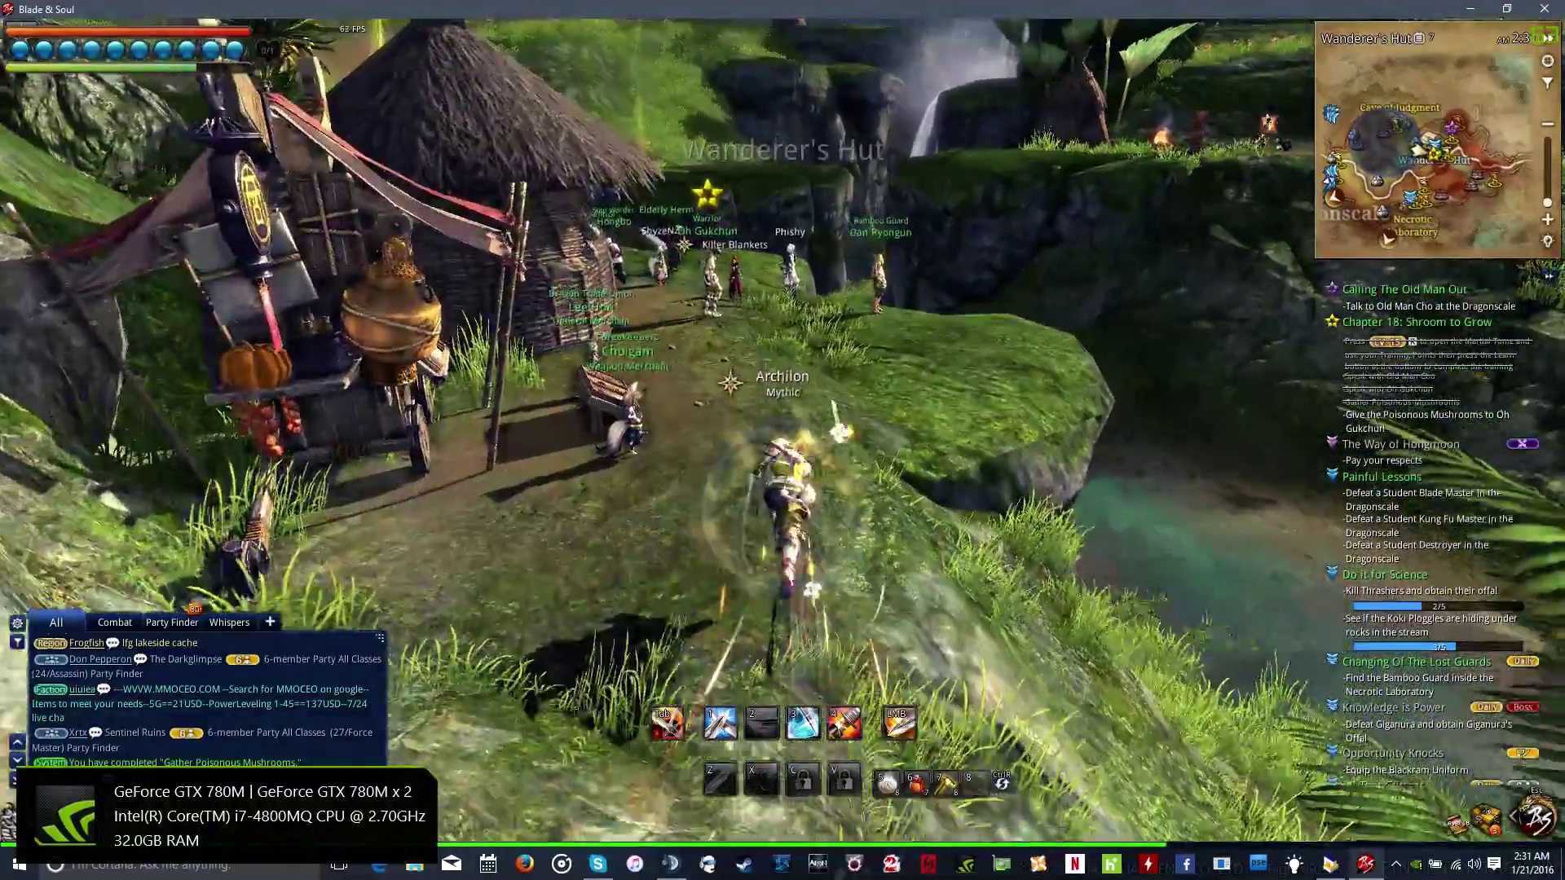
{"action": "key", "text": "f"}
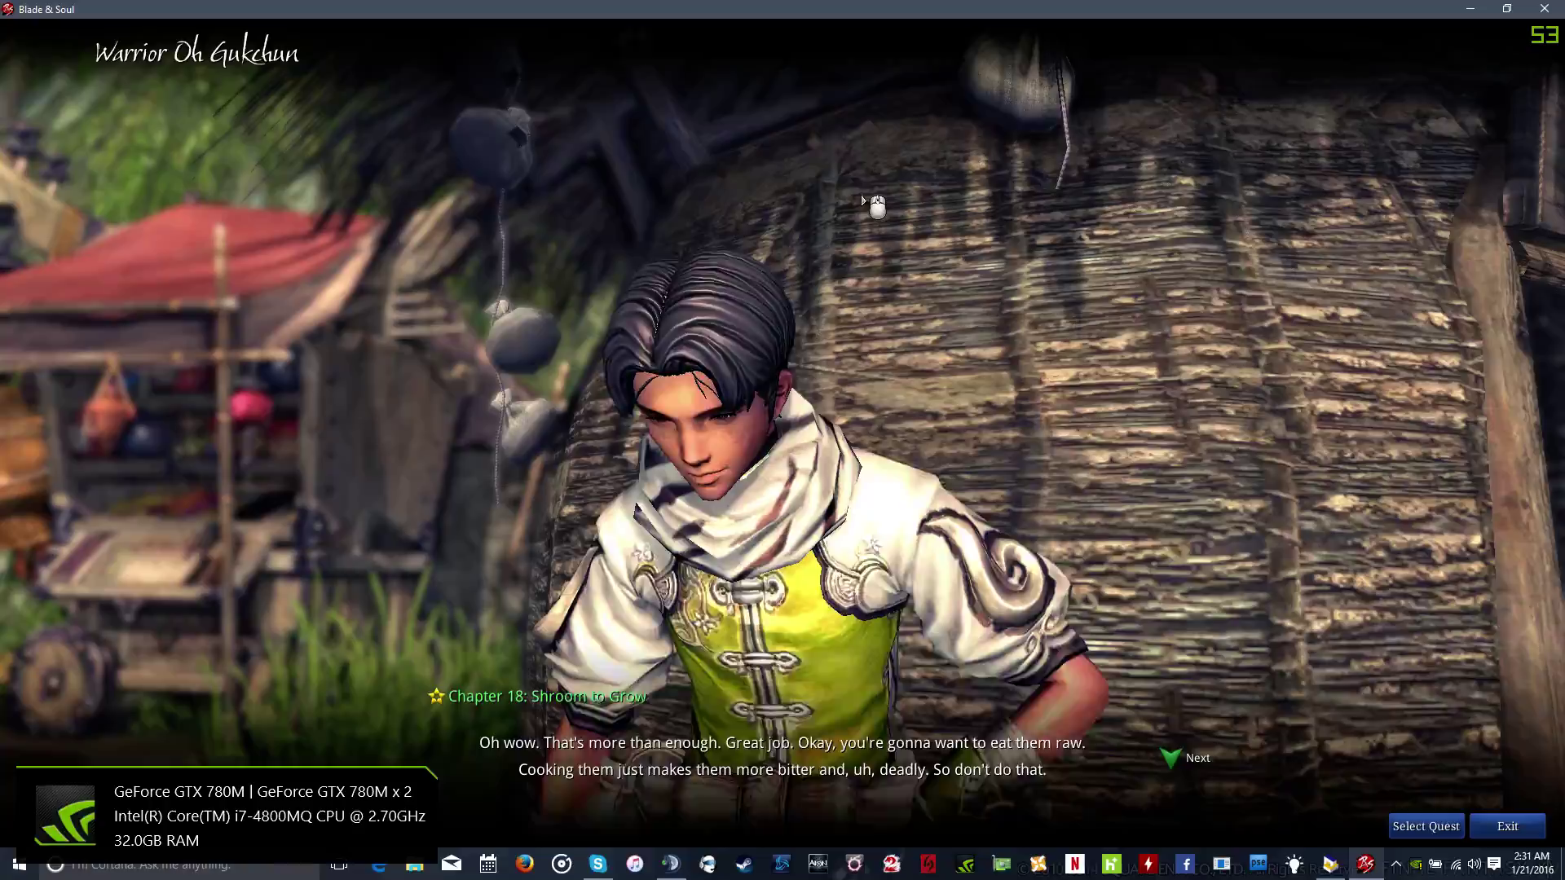
{"action": "key", "text": "f"}
{"action": "key", "text": "f"}
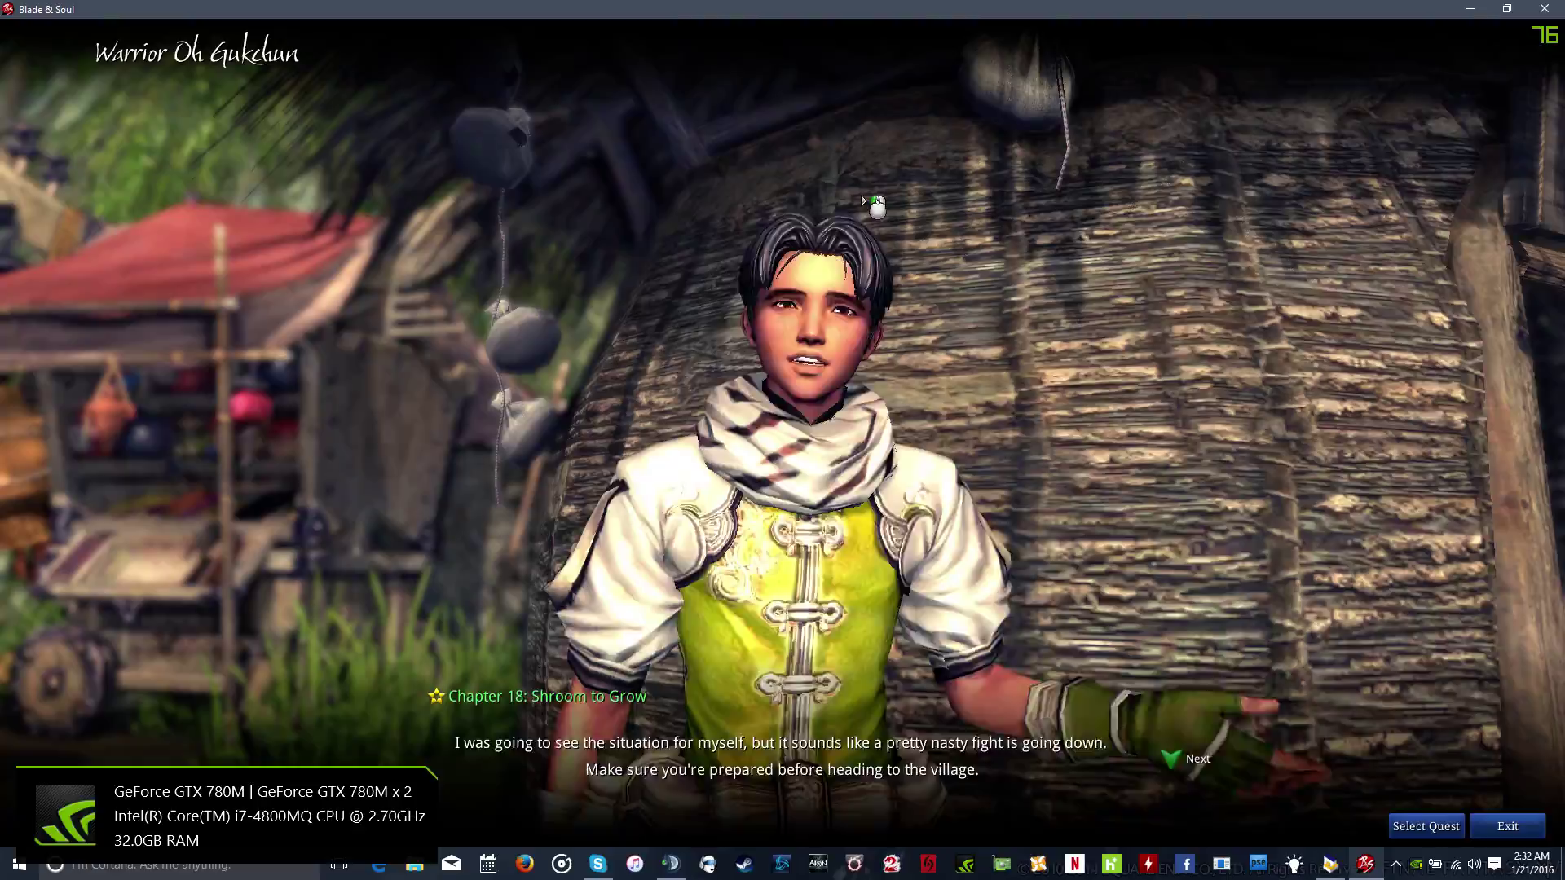
{"action": "key", "text": "f"}
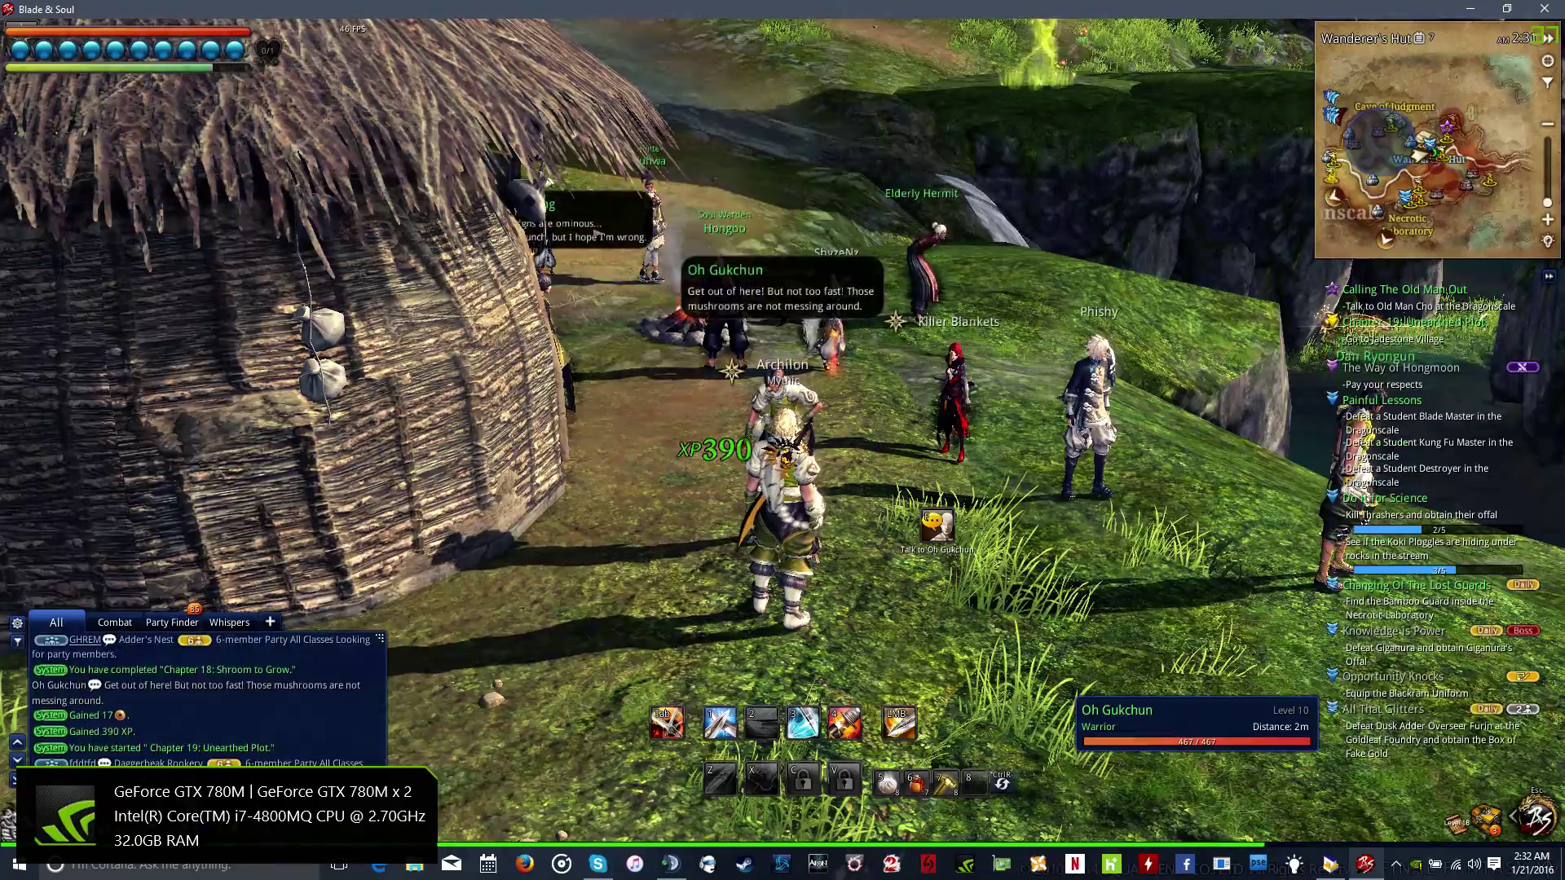
- Use the Elderly Recluse Dragon Pulse beyond Wanderer's Hut and cross the wooden bridge to the red pavilion
{"action": "key", "text": "w"}
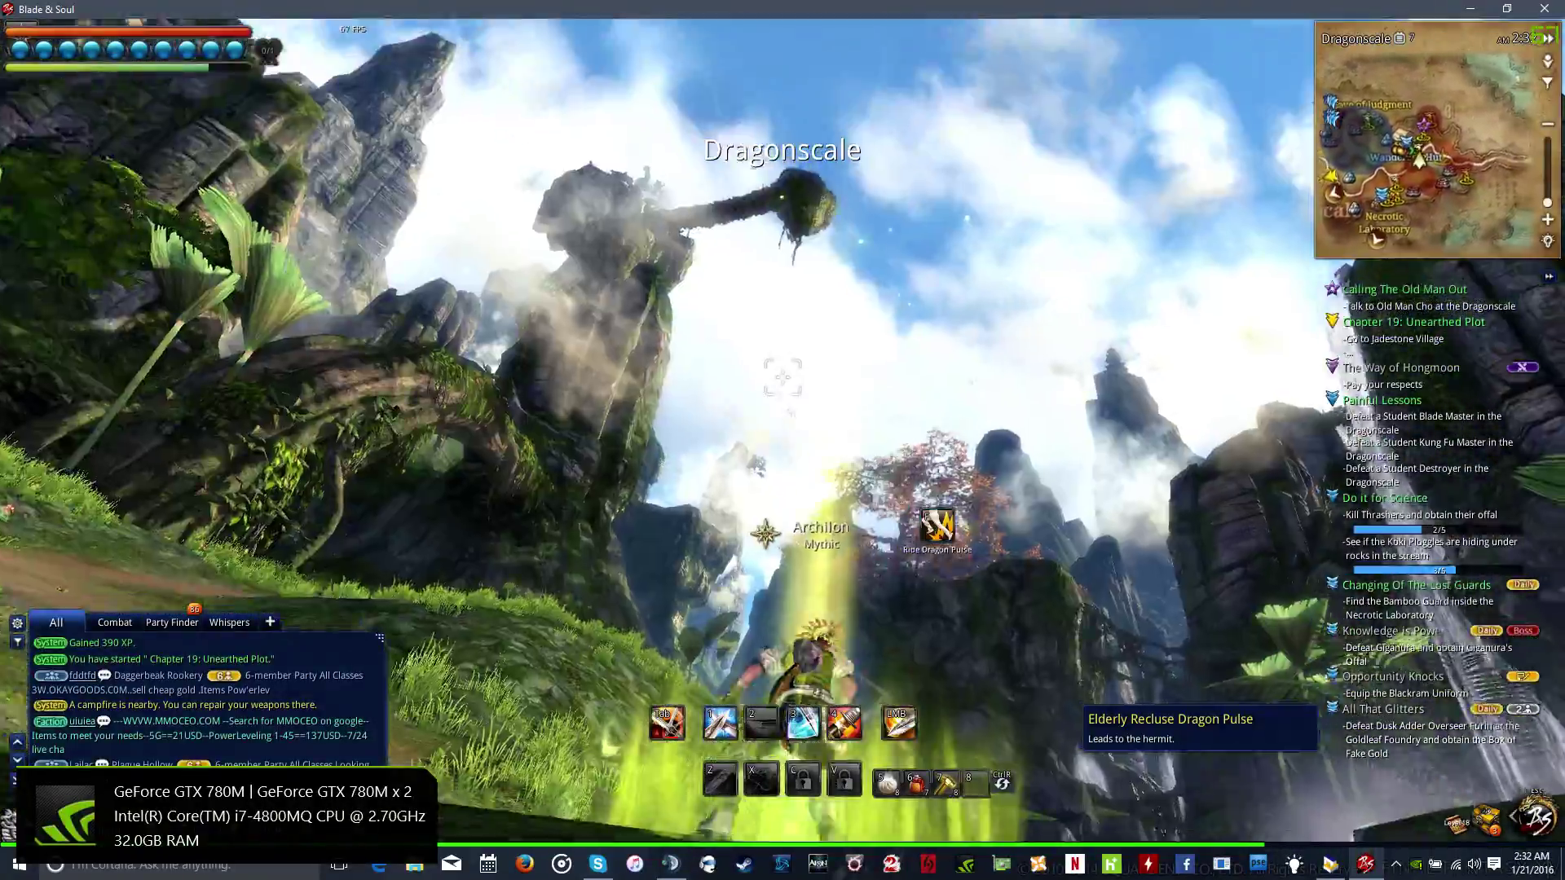
{"action": "key", "text": "f"}
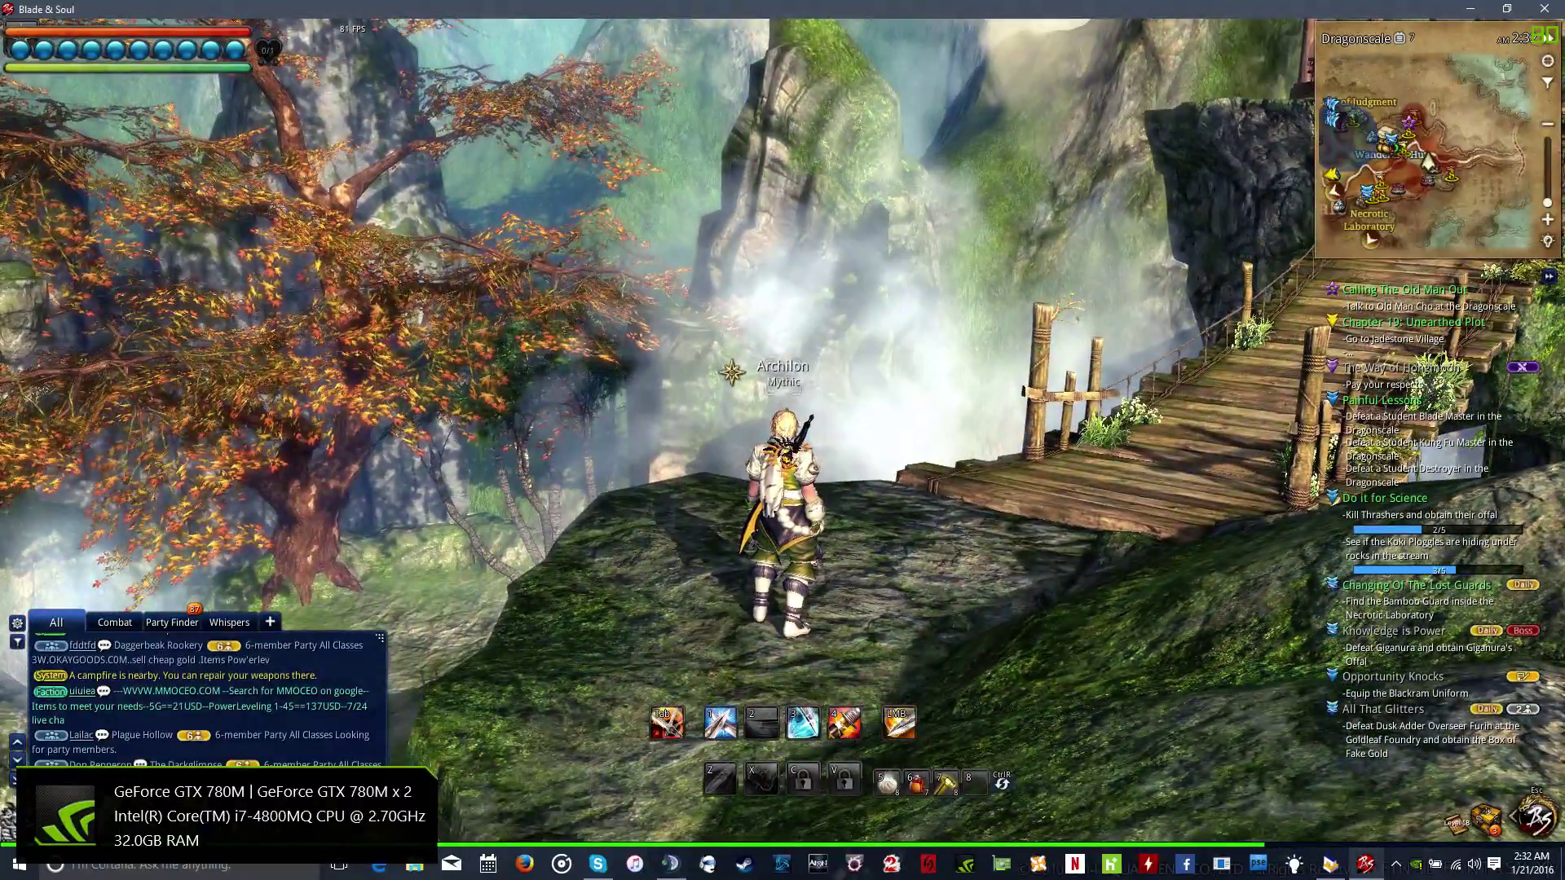
{"action": "key", "text": "w"}
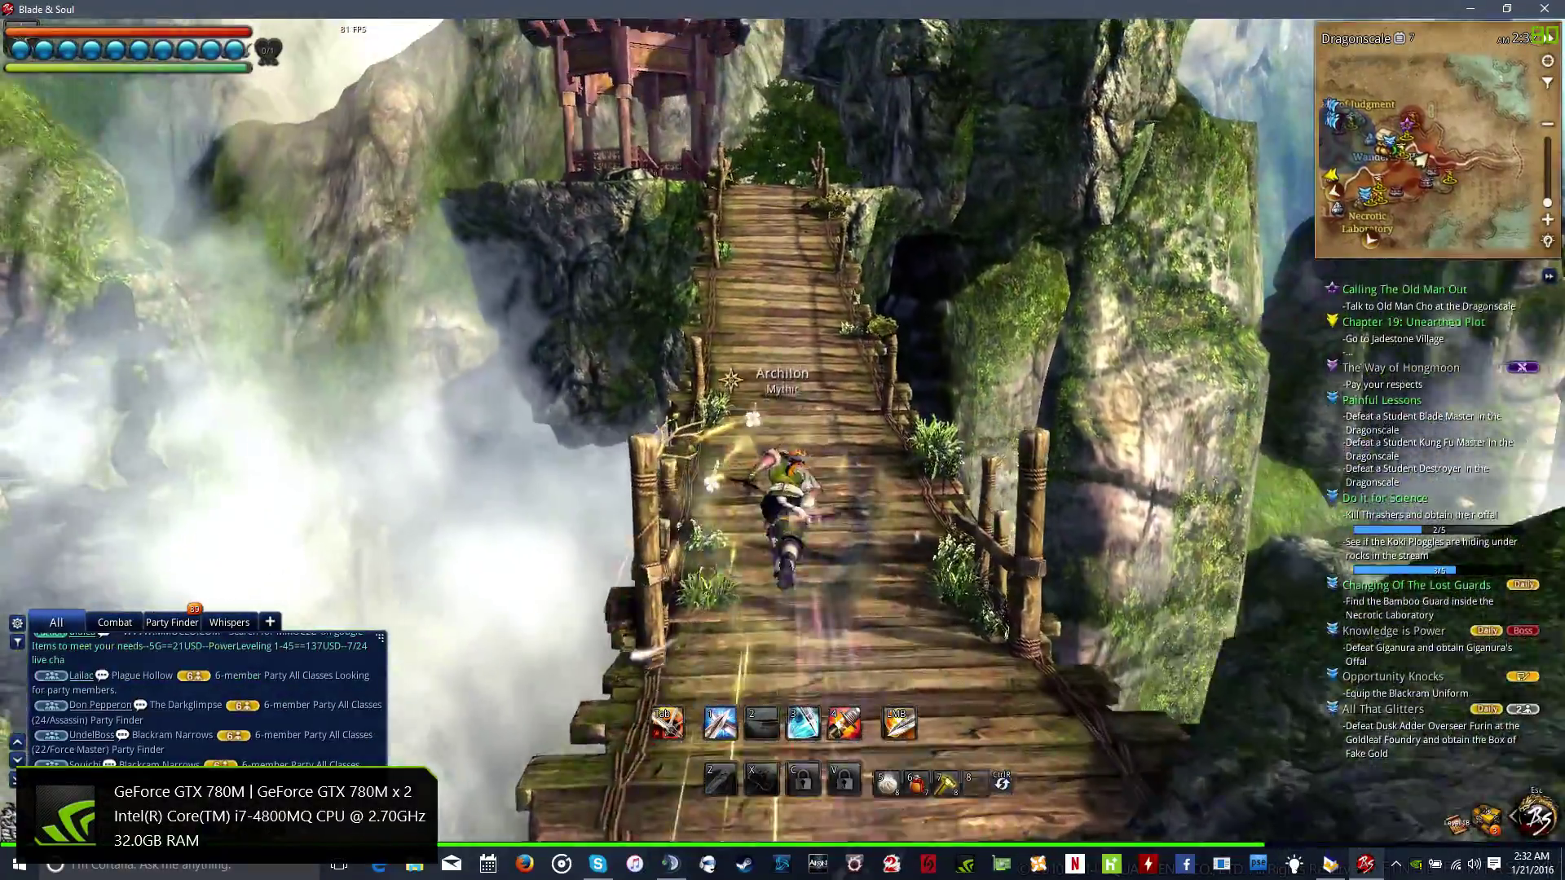
{"action": "key", "text": "w"}
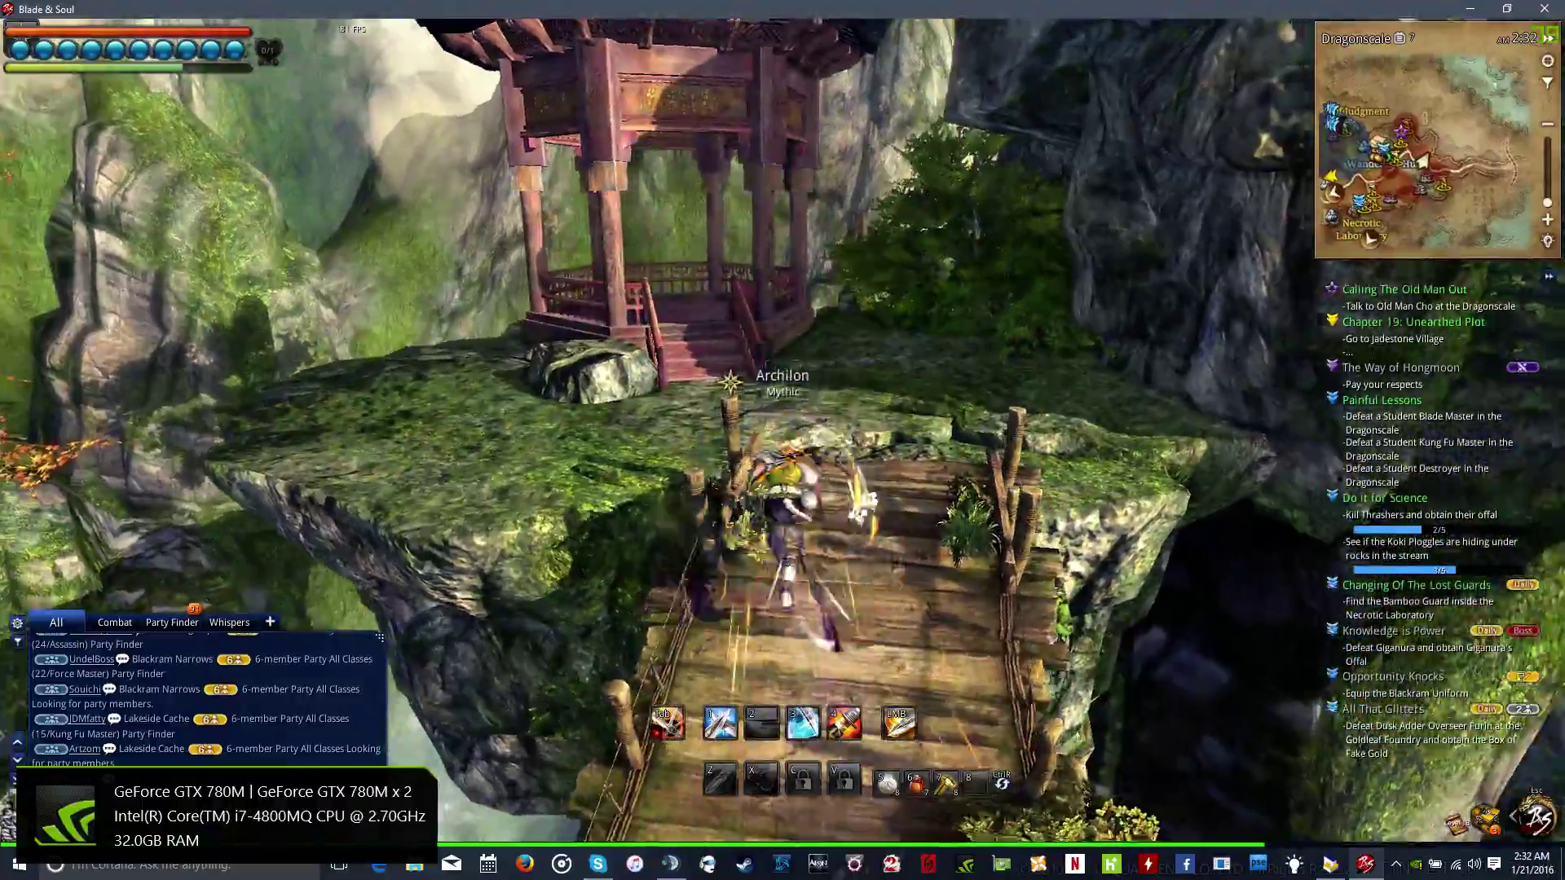
{"action": "key", "text": "w"}
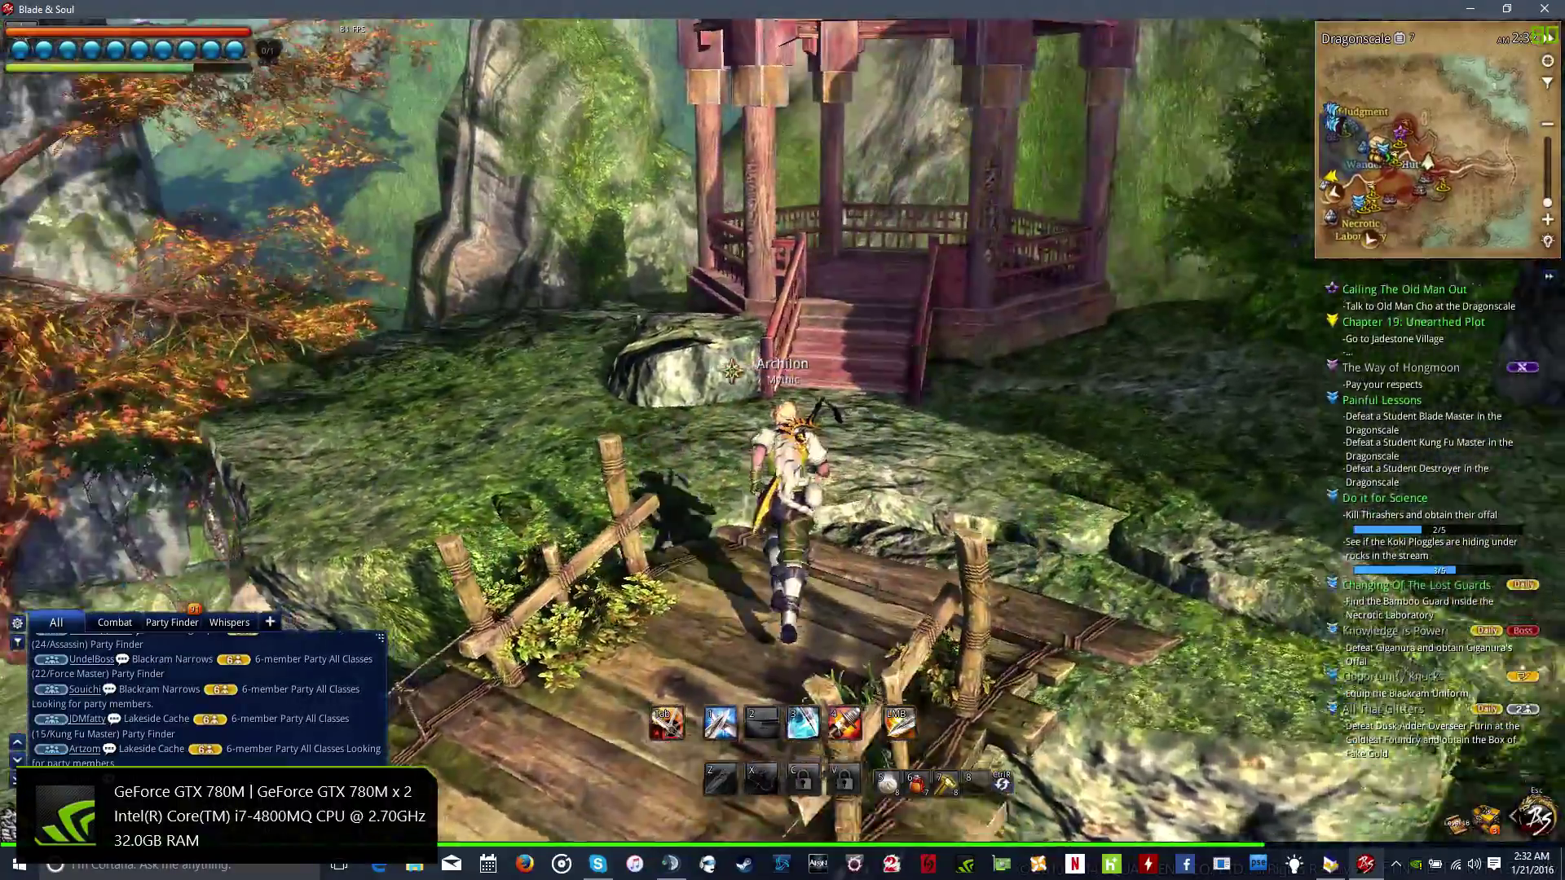
- Run around the pavilion to the cliff edge, leap off and glide over the misty valley
{"action": "key", "text": "w"}
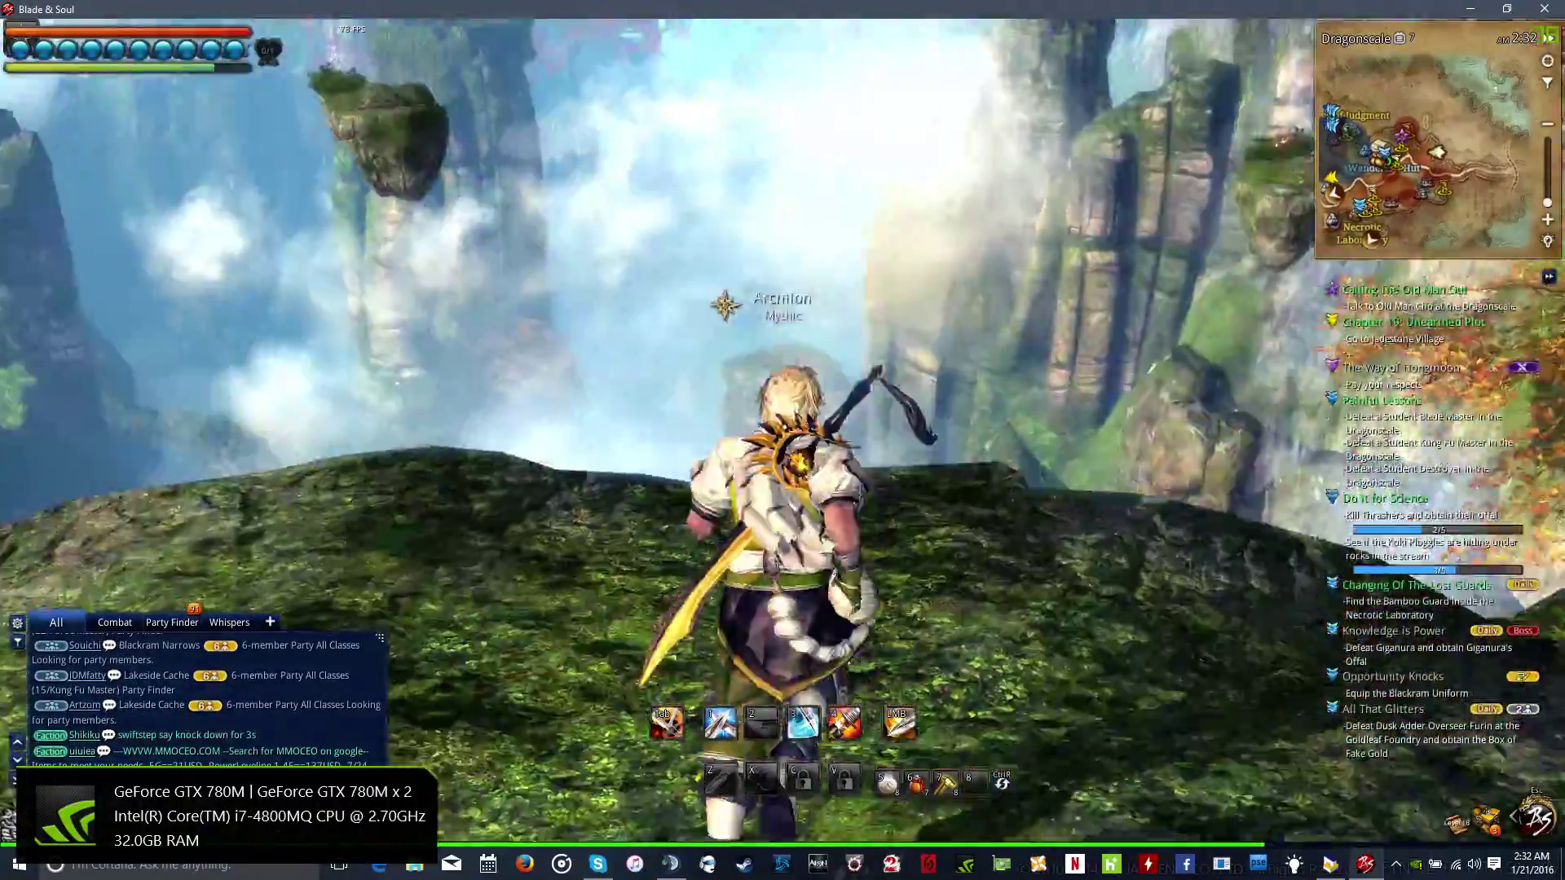
{"action": "key", "text": "w"}
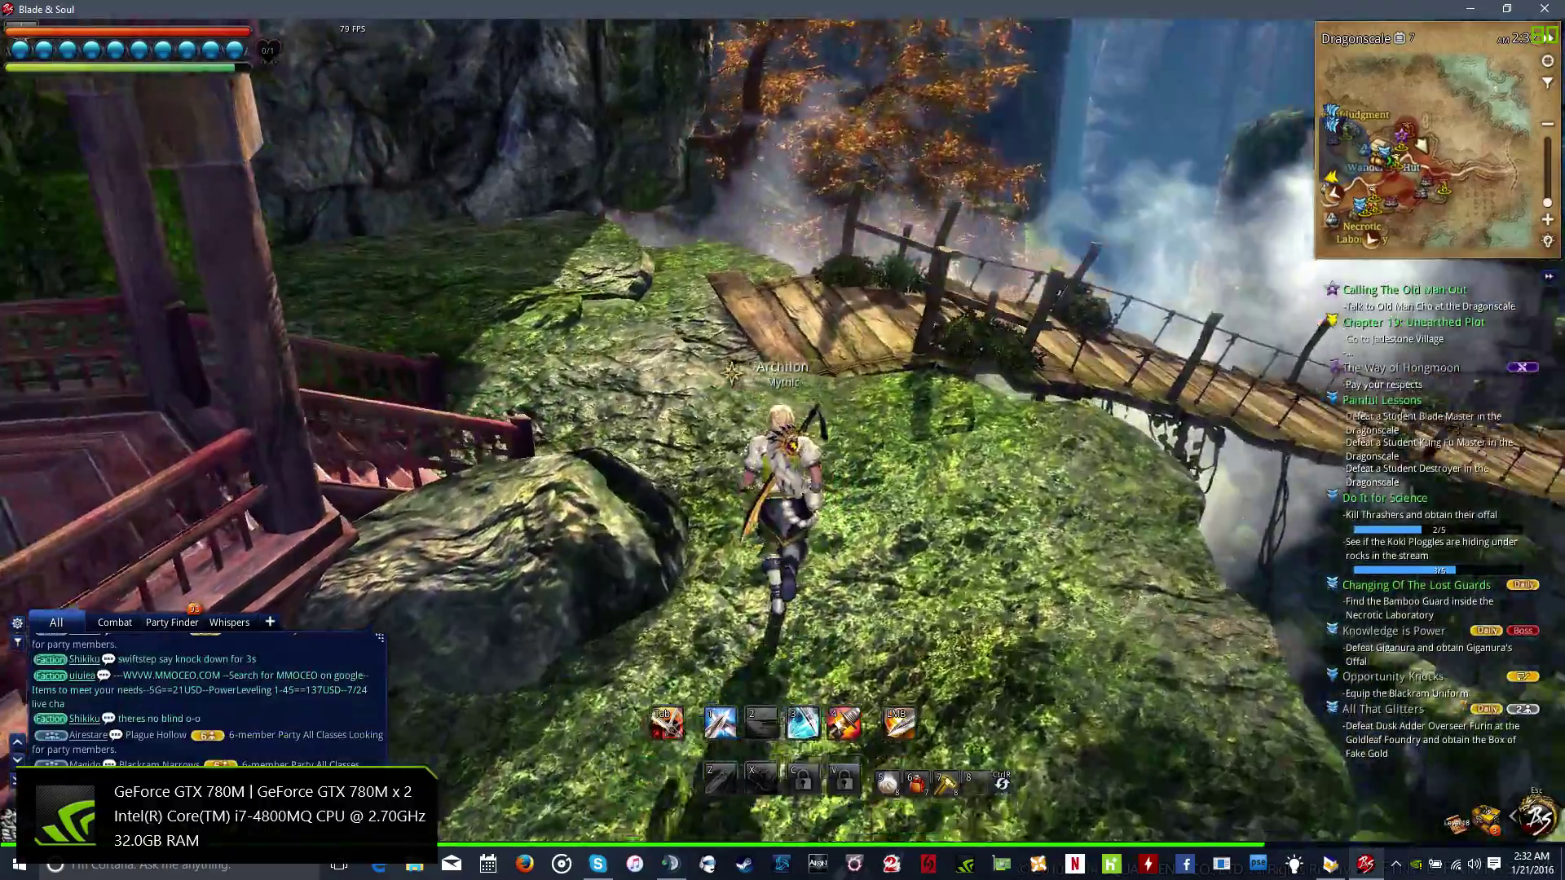
{"action": "key", "text": "w"}
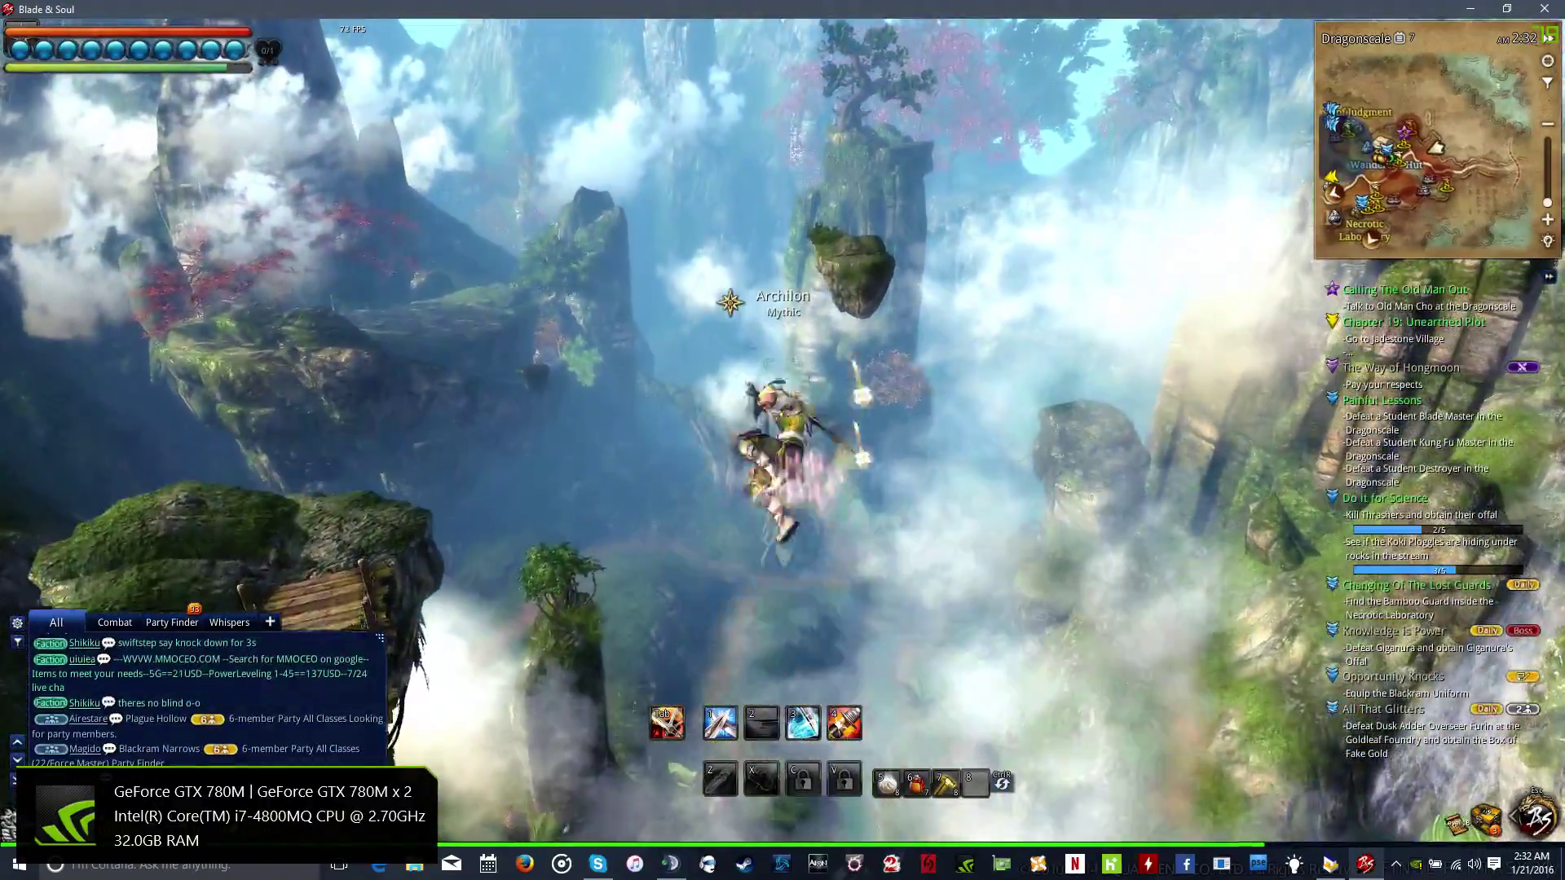
{"action": "key", "text": "w"}
{"action": "key", "text": "space"}
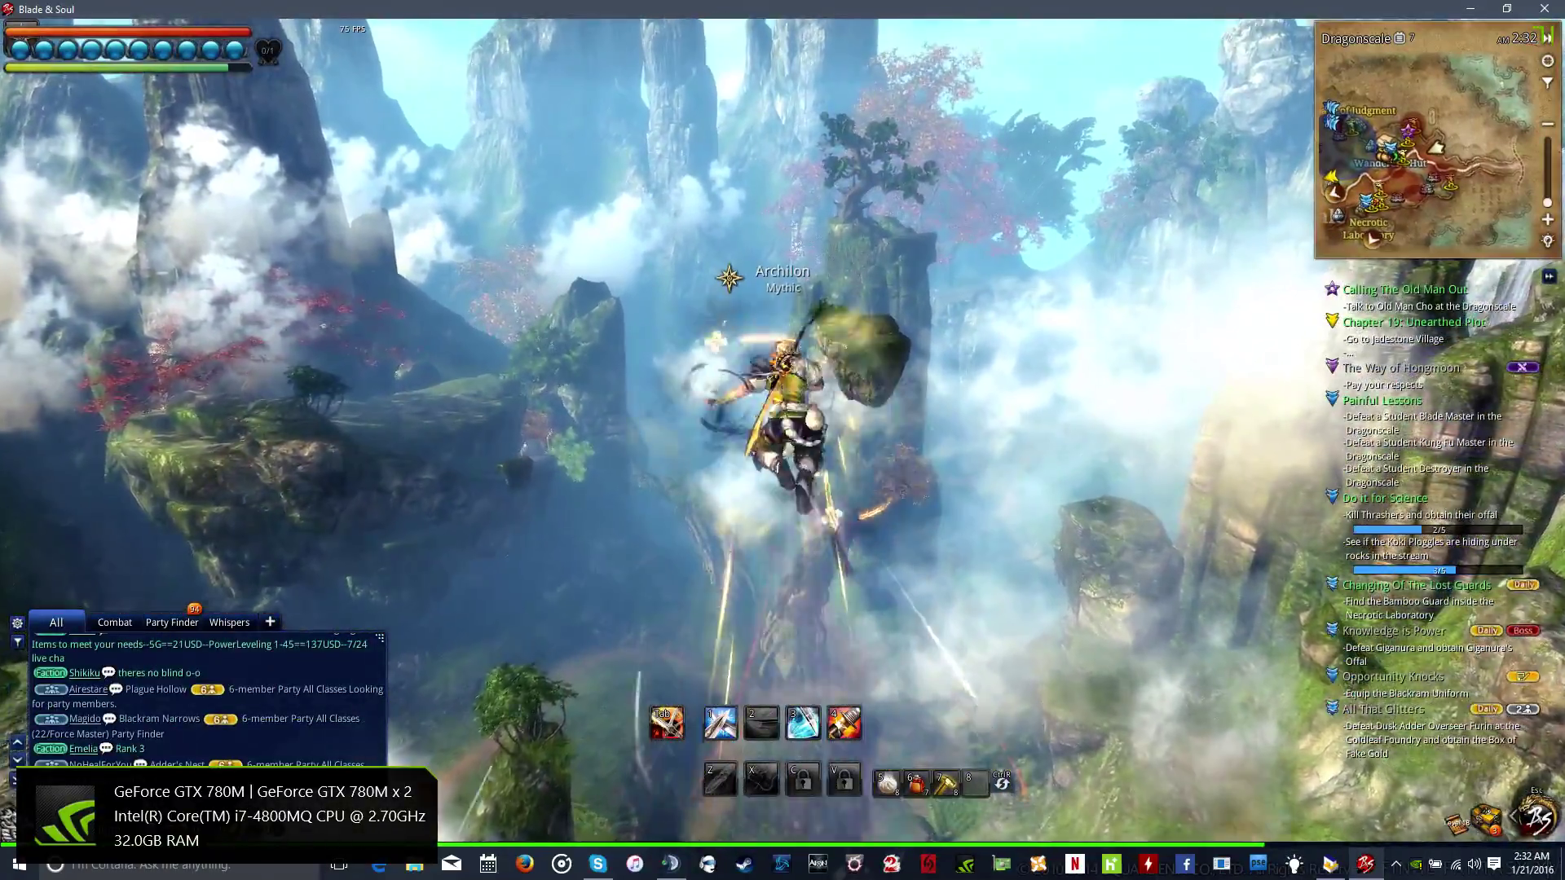